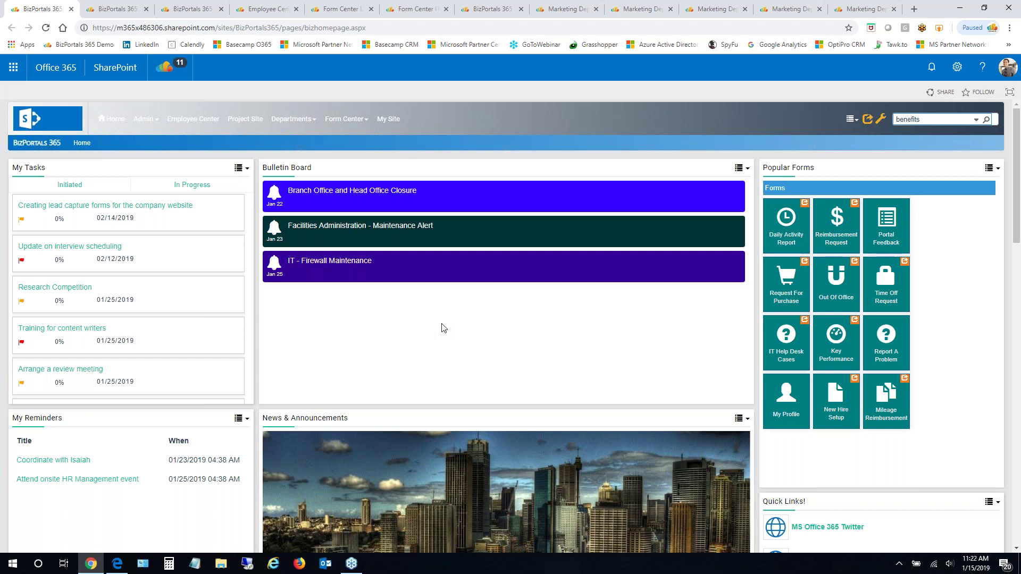
Open the Bulletin Board settings on the home page and start a new bulletin entry
scroll(439, 335, down, 6)
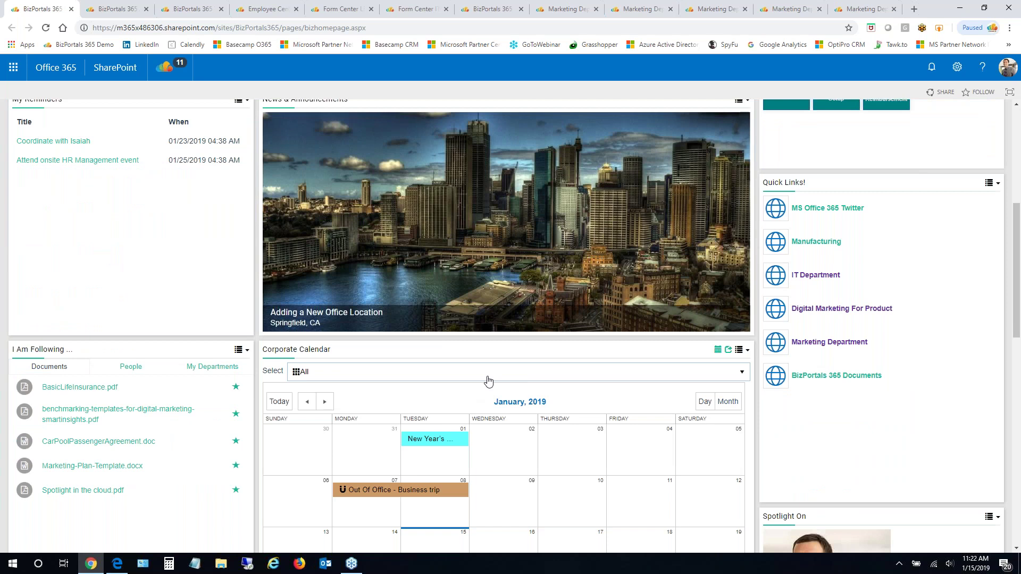
scroll(589, 369, up, 6)
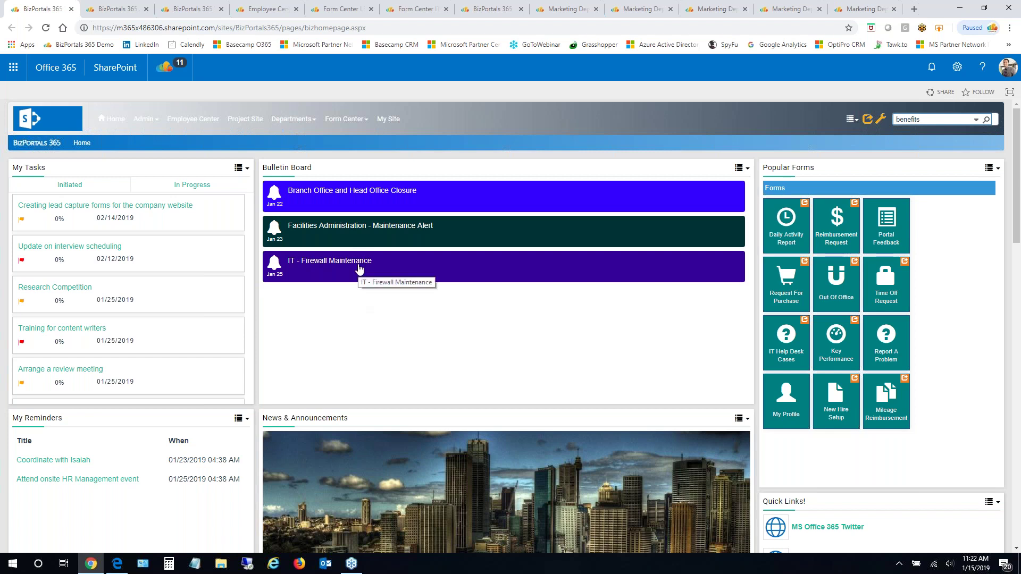
click(740, 168)
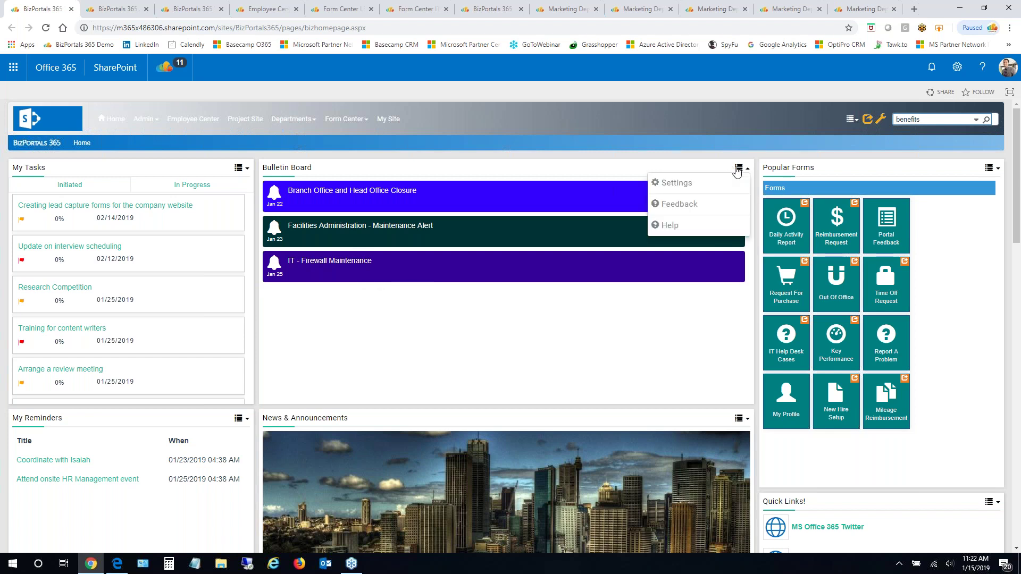
click(701, 185)
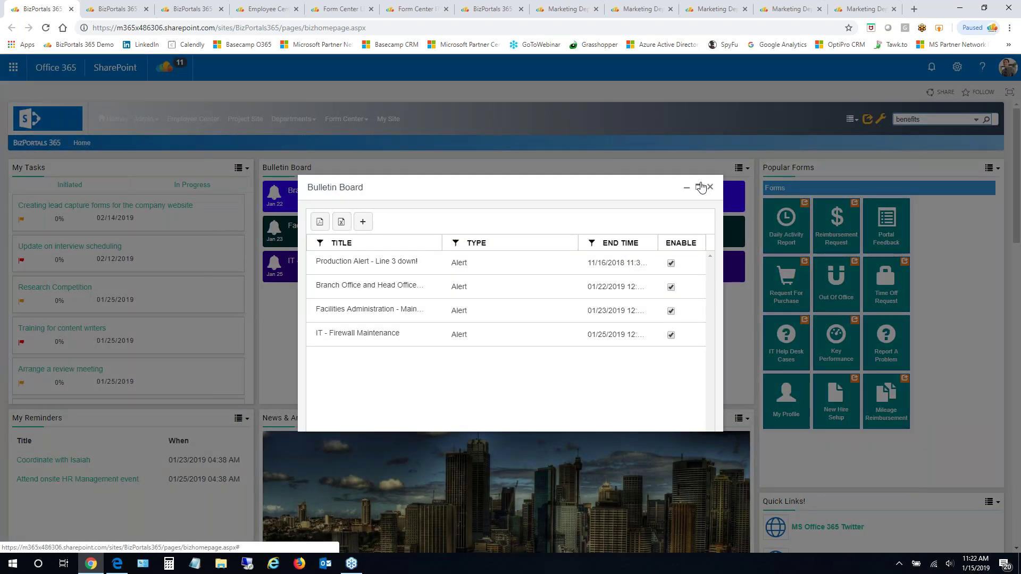
click(364, 222)
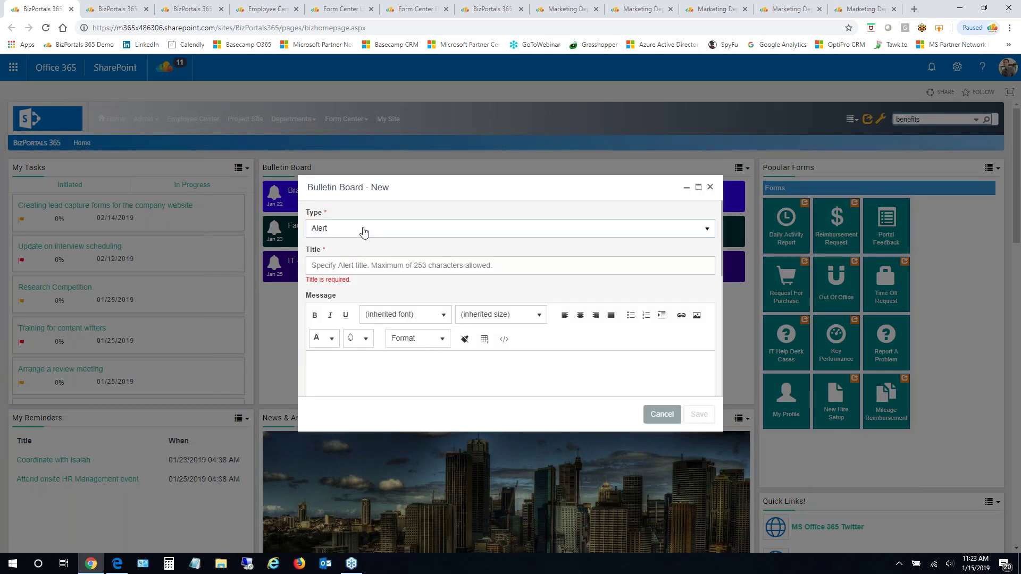
Examine the new alert form's fields, including the Send Notification to options, and close the form without saving
click(358, 265)
click(468, 371)
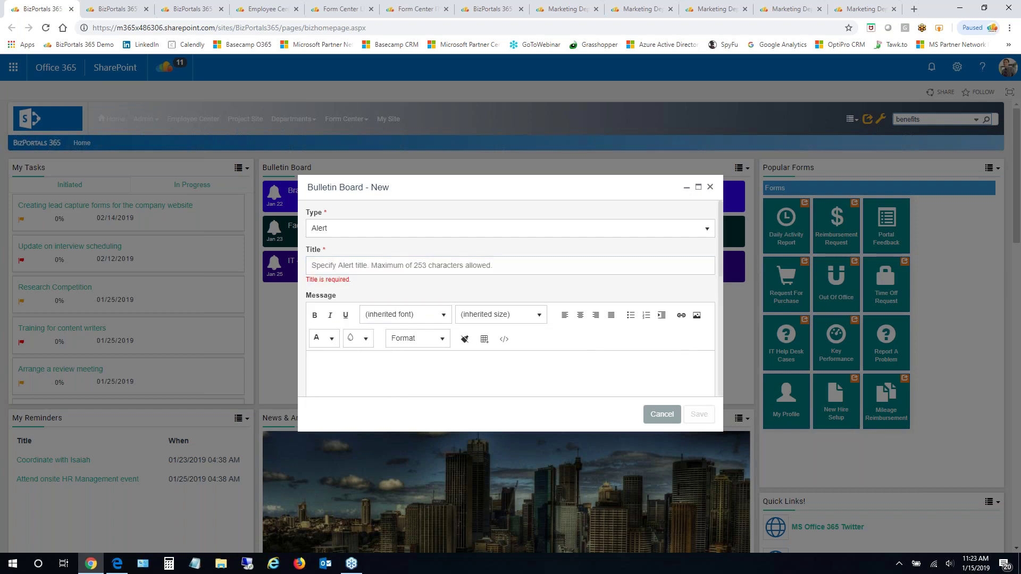
scroll(717, 329, down, 3)
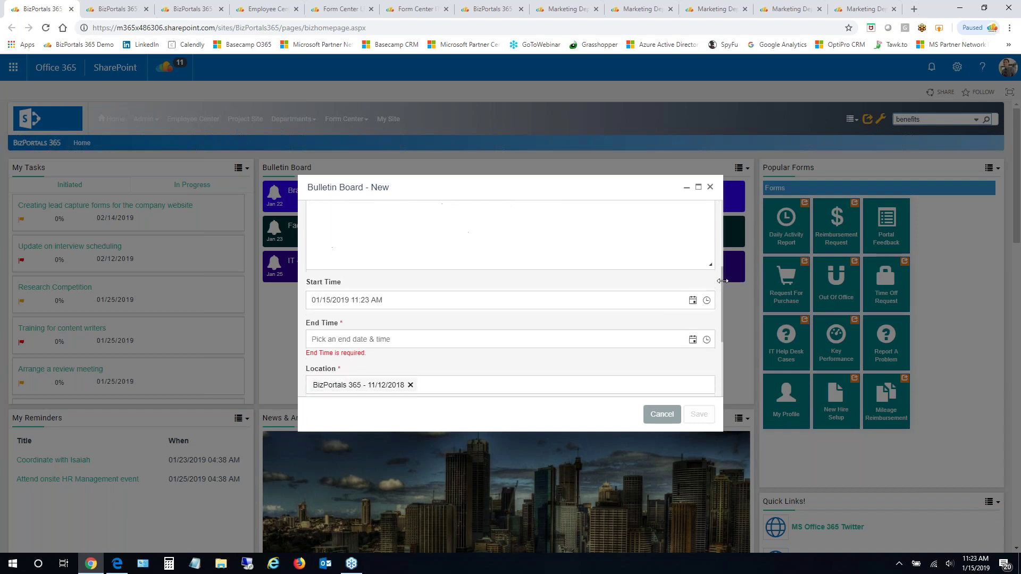
scroll(481, 358, down, 3)
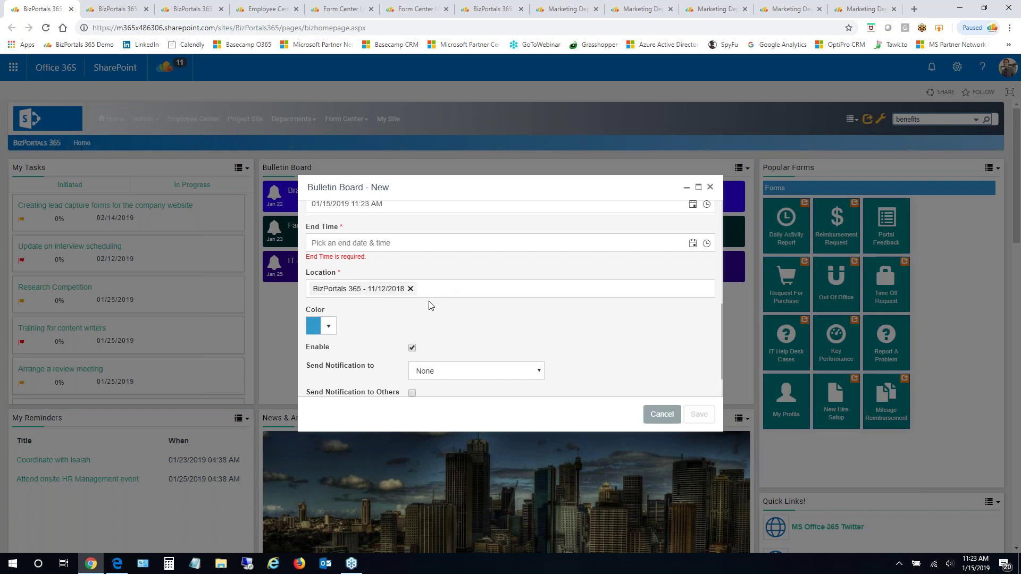
scroll(488, 341, down, 1)
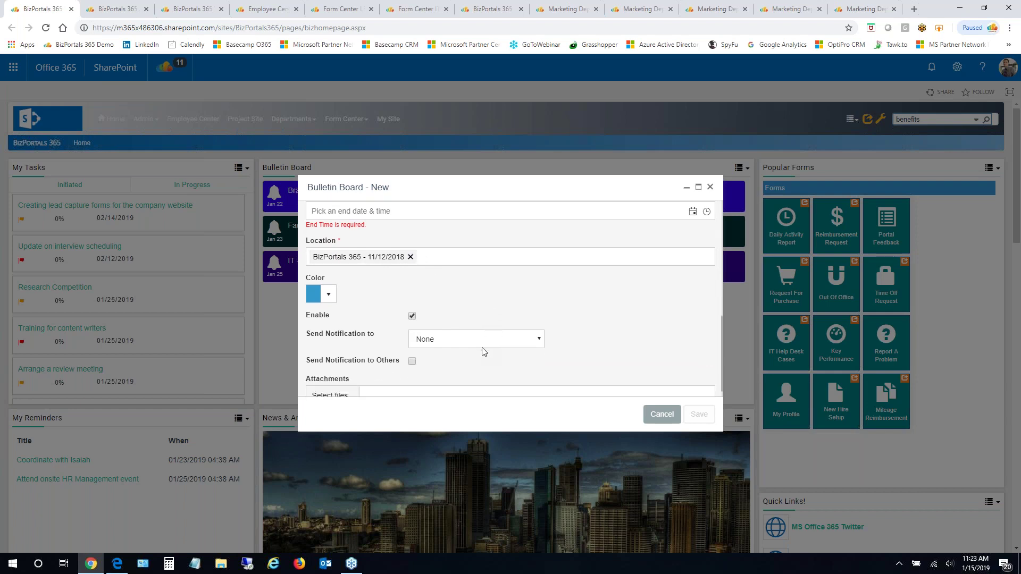
click(470, 326)
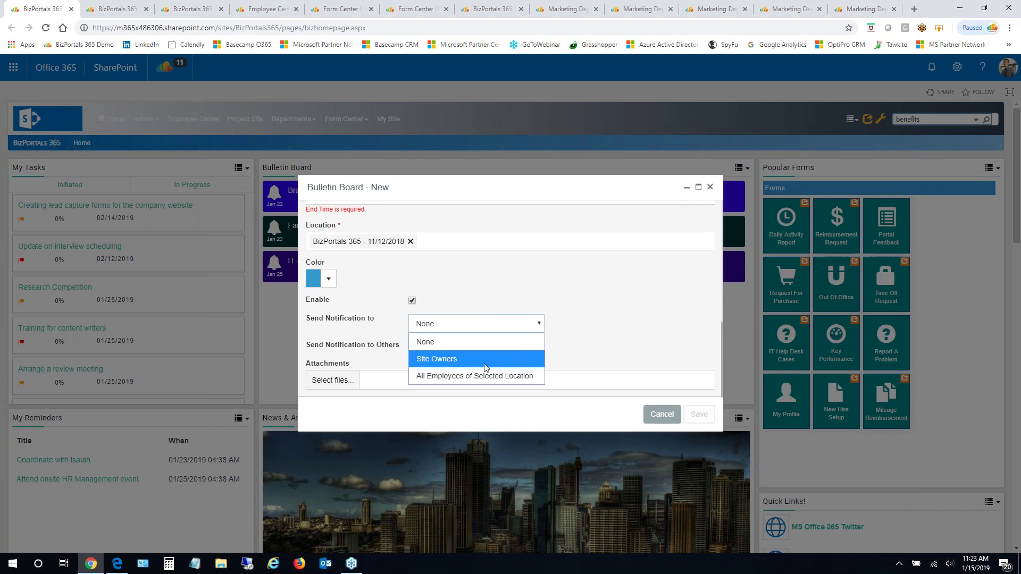
click(638, 331)
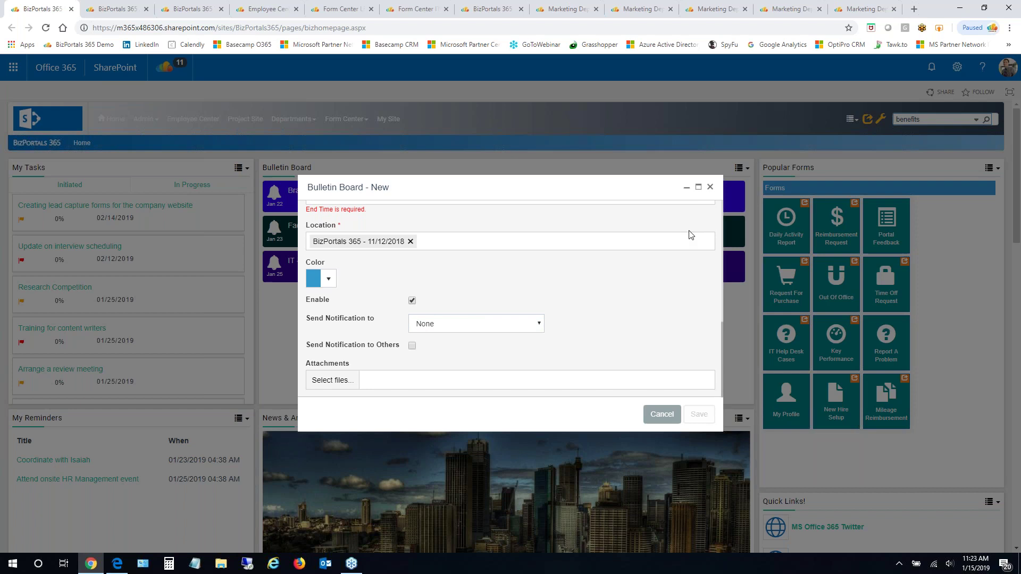
click(712, 190)
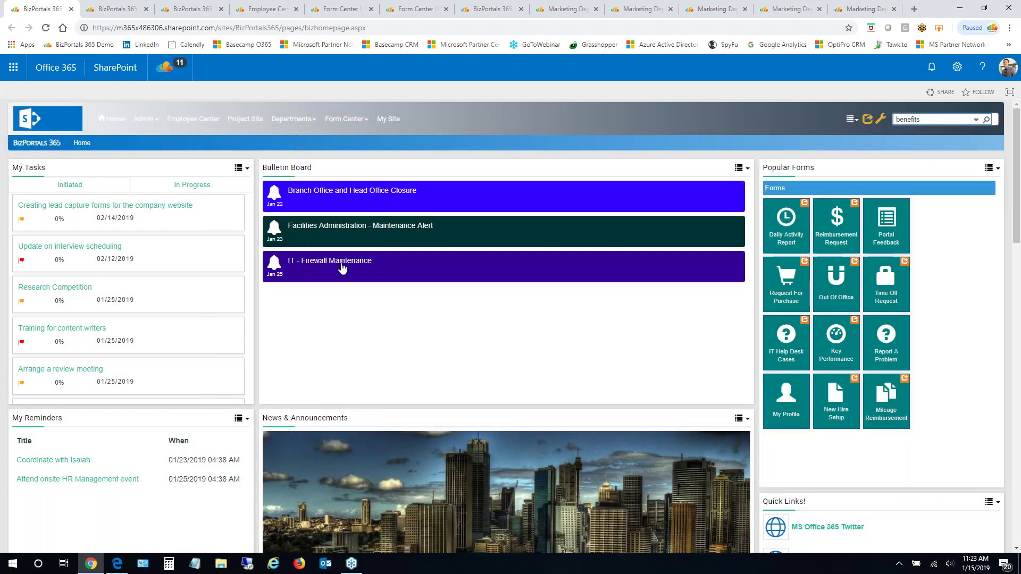
Read the IT - Firewall Maintenance alert on the Bulletin Board and close it
click(343, 271)
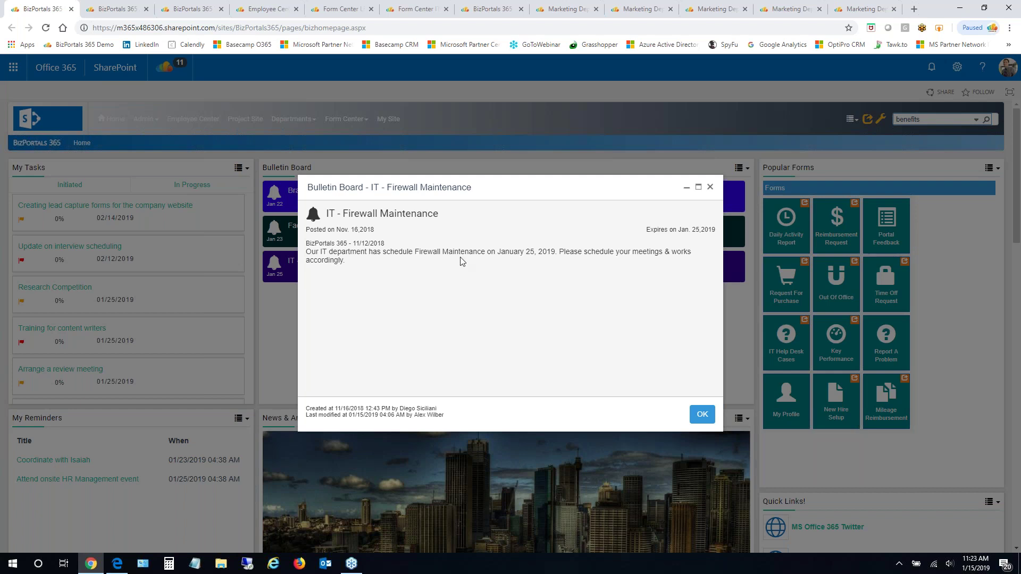
click(709, 189)
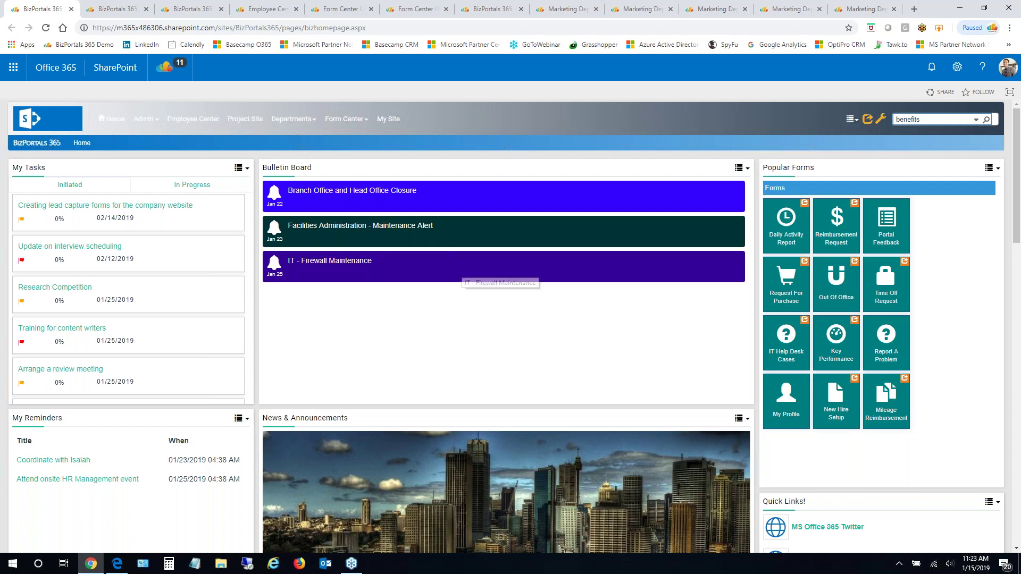
Read the full Adding a New Office Location announcement in News & Announcements and close it
scroll(453, 339, down, 2)
scroll(456, 343, down, 3)
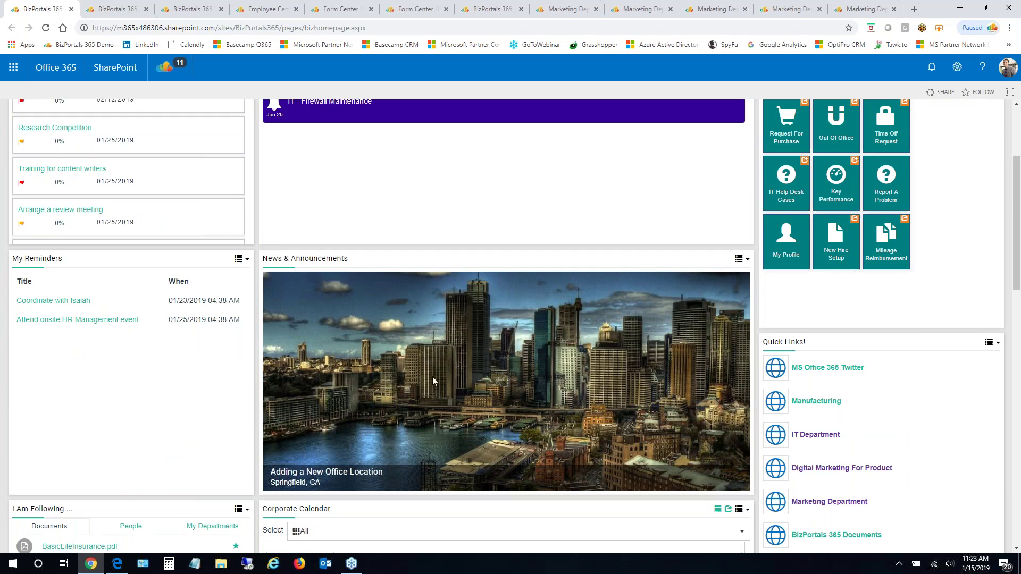
scroll(439, 362, up, 3)
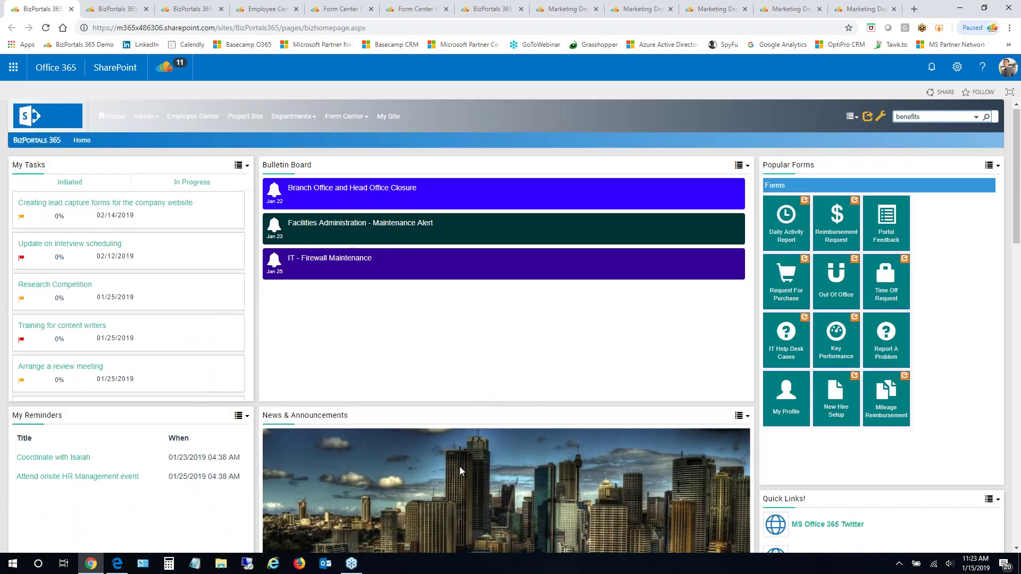
scroll(468, 474, down, 2)
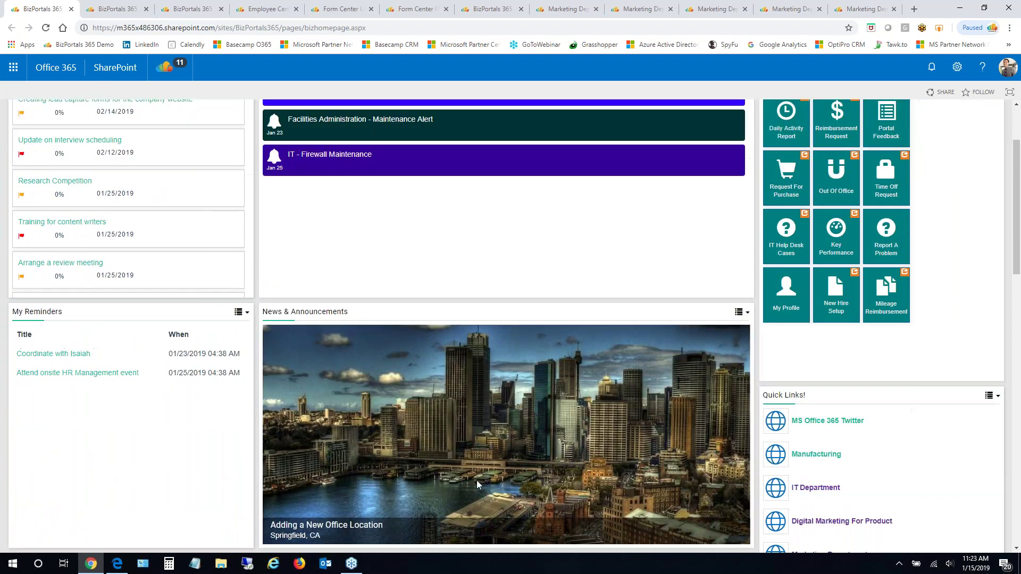
click(361, 526)
scroll(507, 327, down, 5)
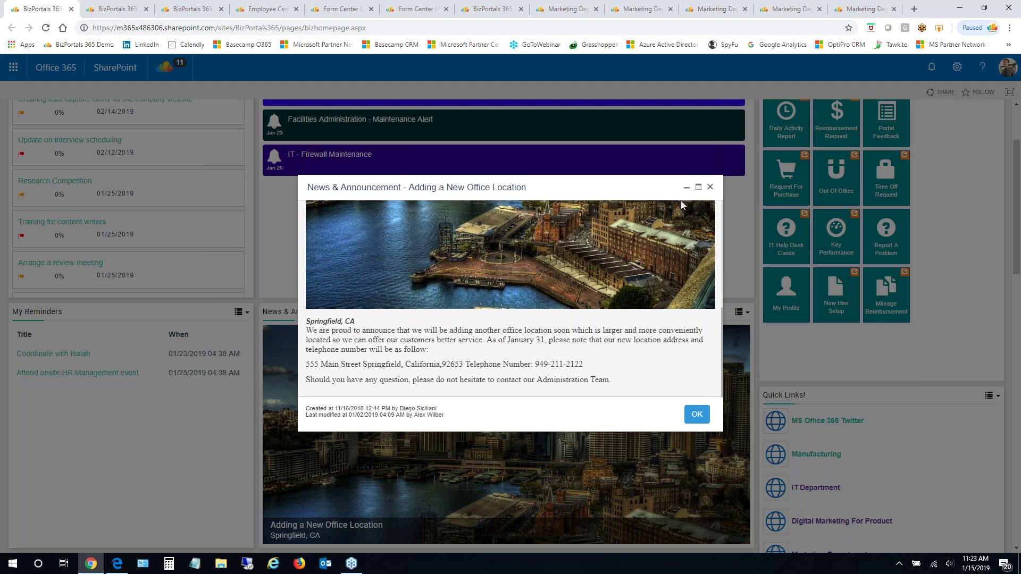
click(710, 187)
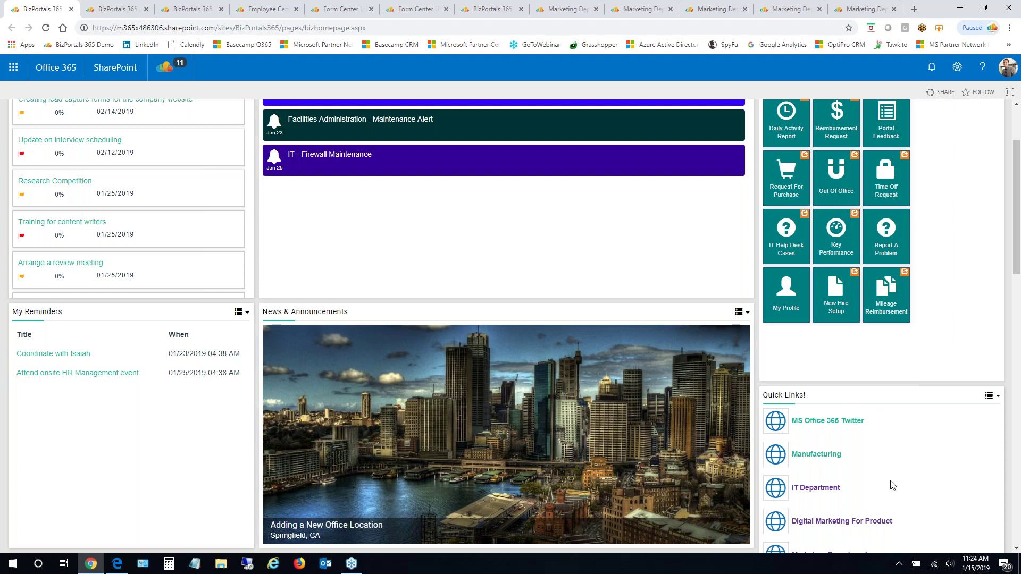
Look over the Quick Links and inspect the Out Of Office - Business trip event in the Corporate Calendar
scroll(833, 445, down, 2)
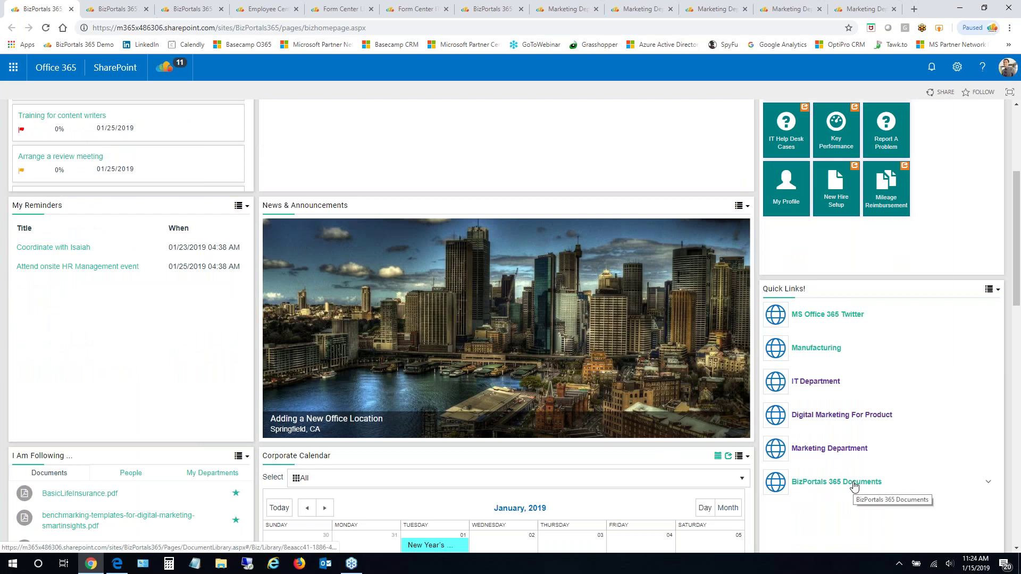
scroll(518, 409, down, 1)
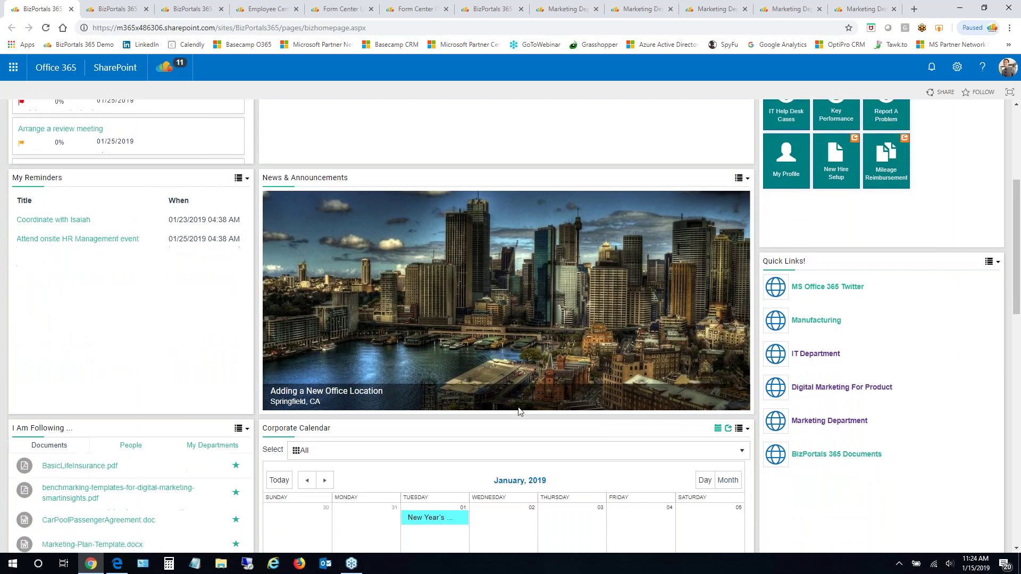
scroll(519, 412, down, 3)
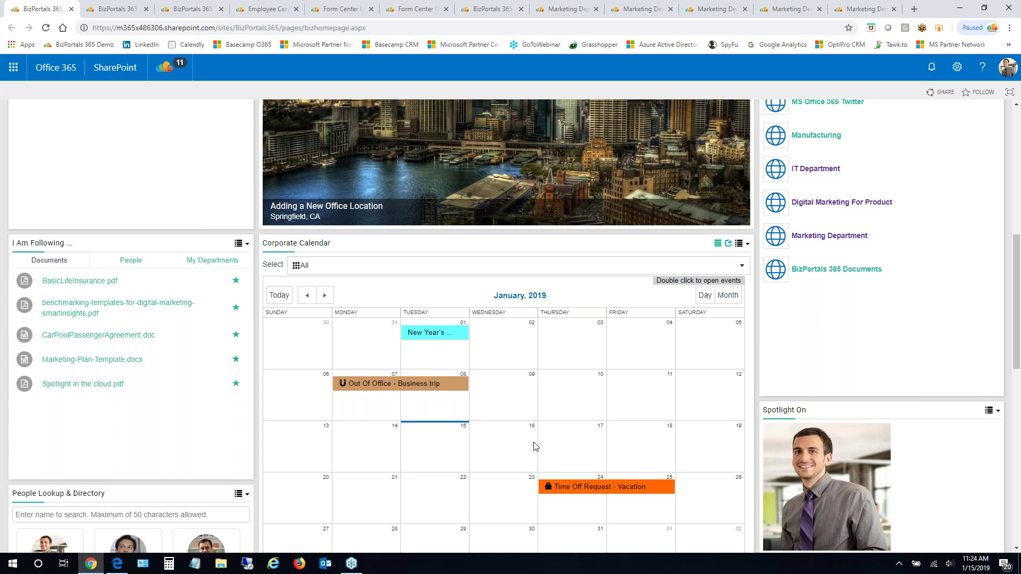
mouse_move(416, 390)
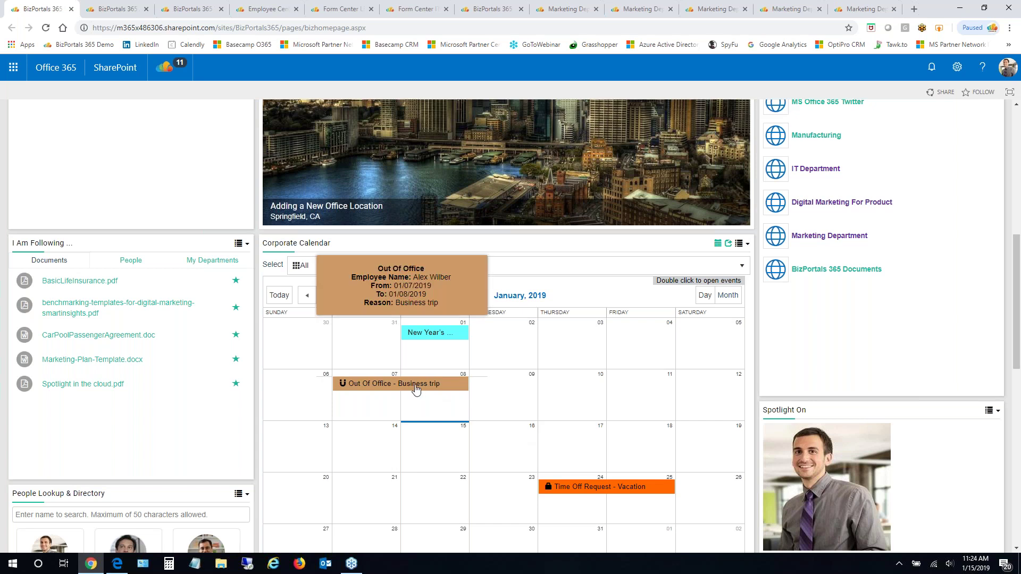
mouse_move(574, 495)
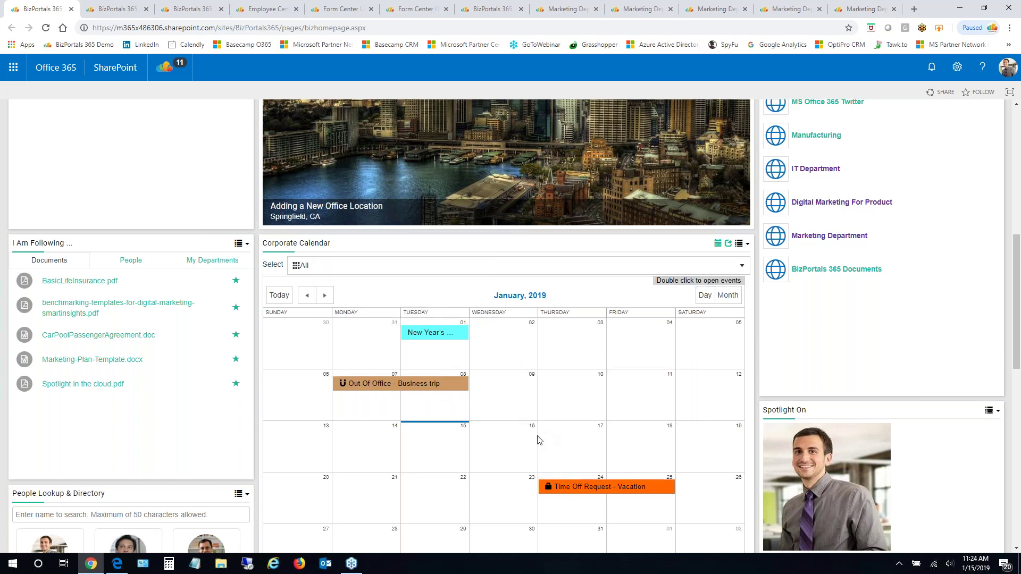
Look over the people directory, Recent Documents, Birthday and Employee Highlights sections of the home page
scroll(540, 440, down, 5)
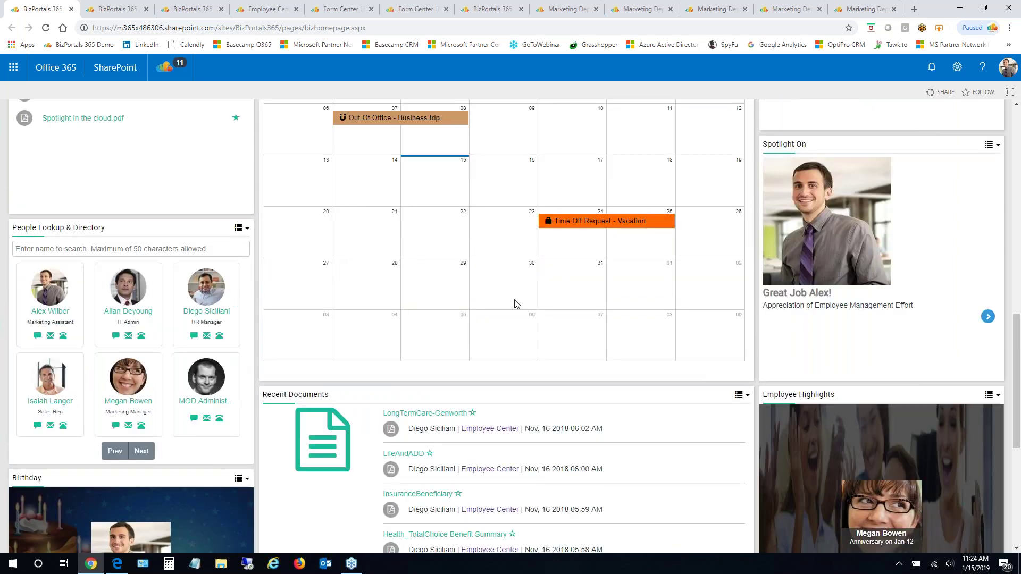
scroll(515, 305, up, 1)
scroll(515, 300, down, 3)
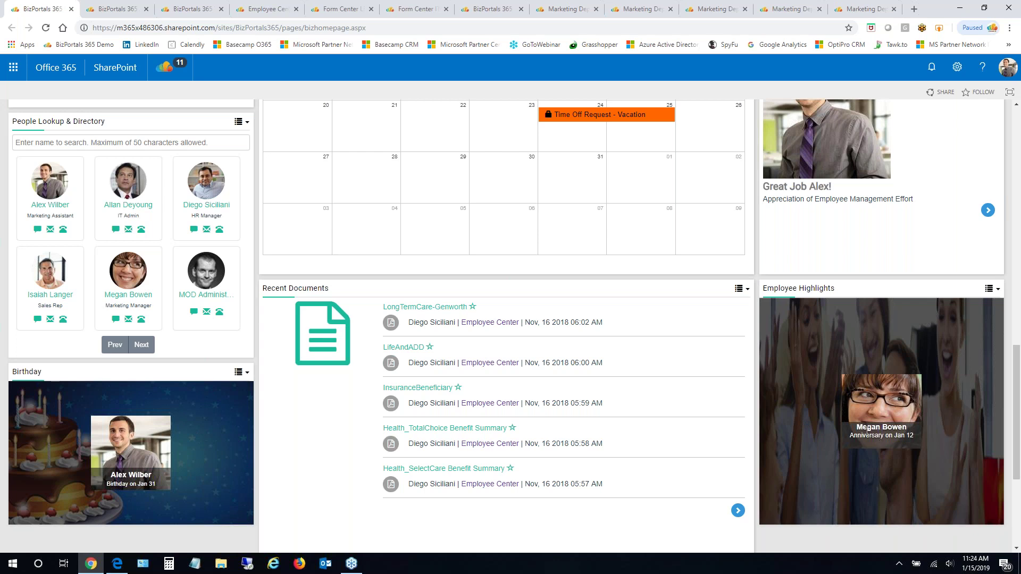
scroll(838, 183, up, 3)
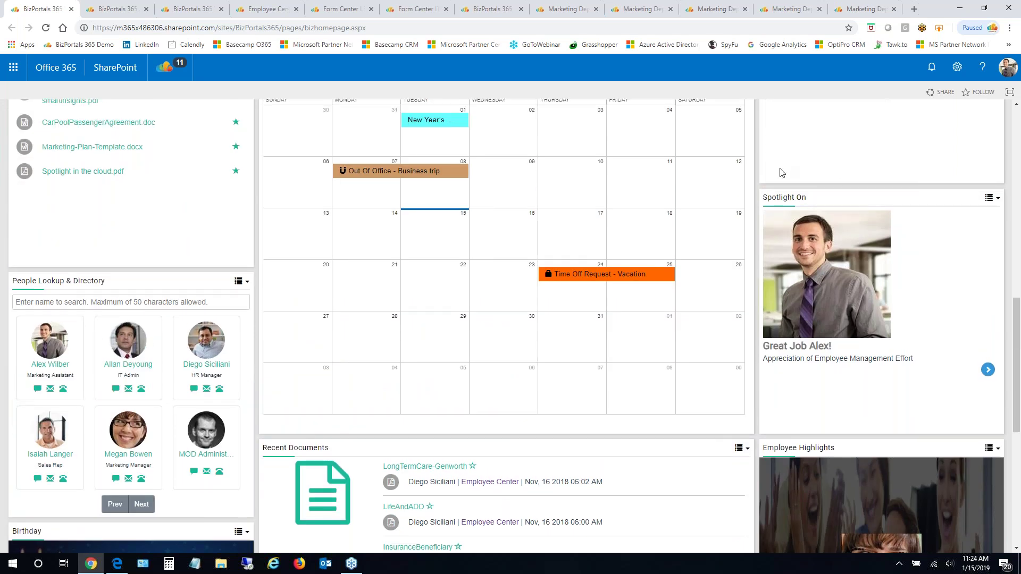
Check the Spotlight On section's available options, read its full employee appreciation article and close it
drag(766, 196, 833, 199)
click(992, 198)
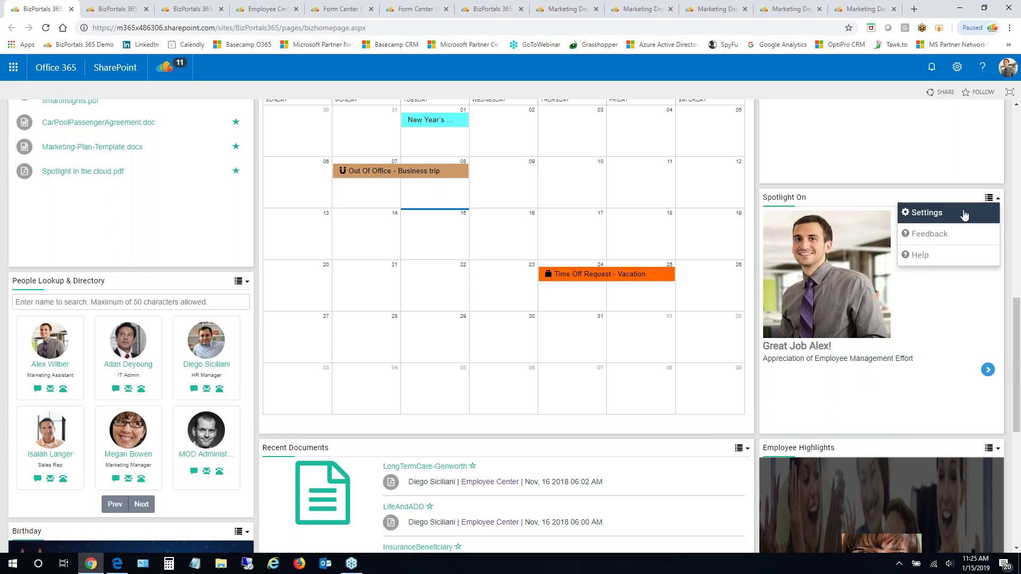
click(845, 291)
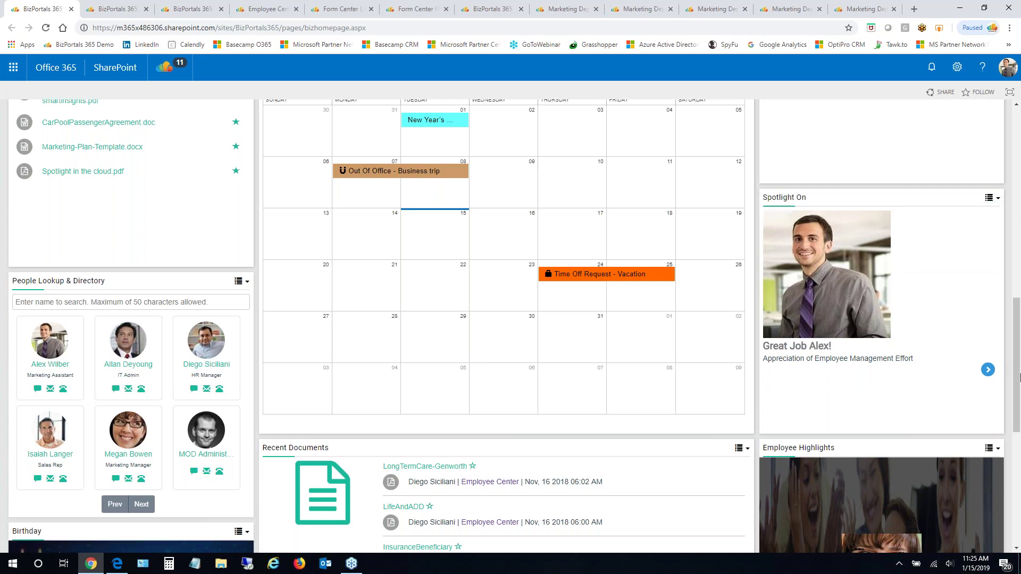
click(988, 369)
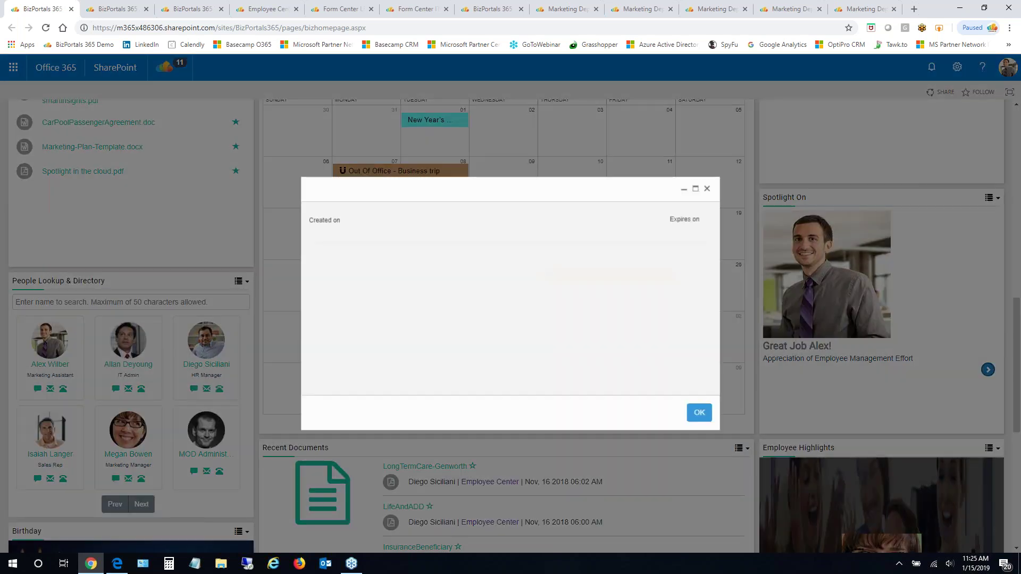
scroll(665, 322, down, 3)
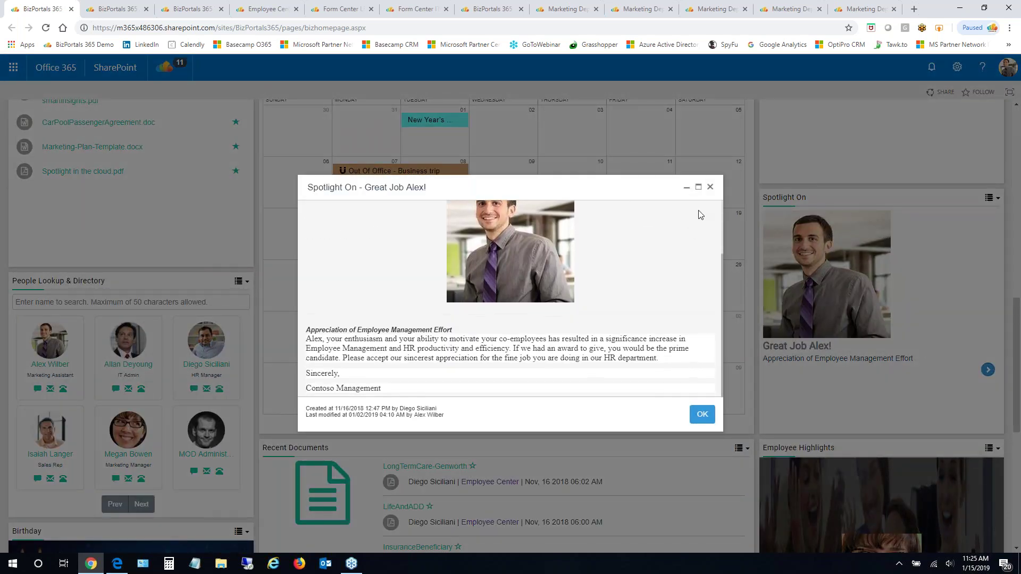
click(711, 187)
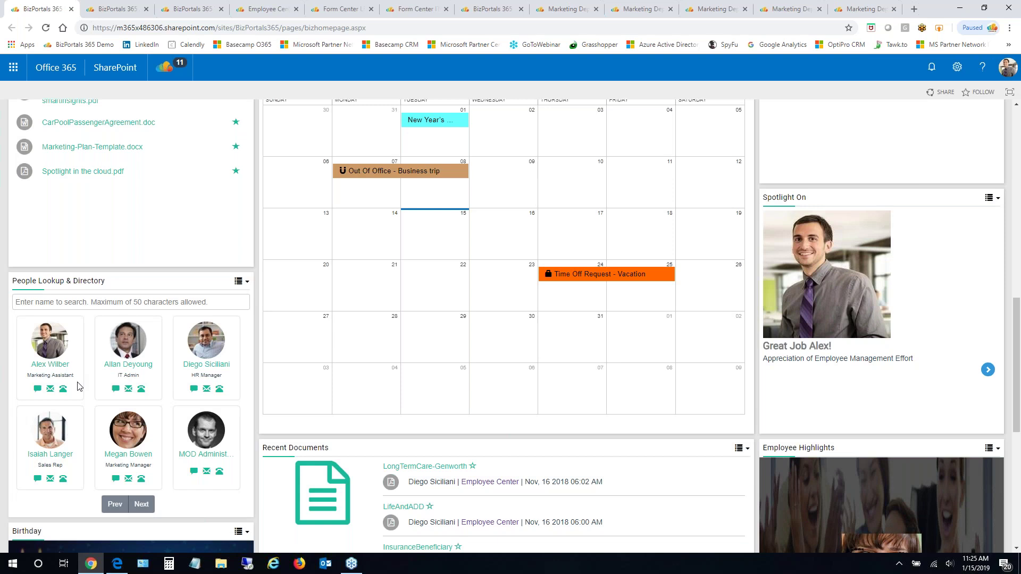
Search the People Lookup & Directory by an employee's first name and clear the search
click(50, 302)
text(alex)
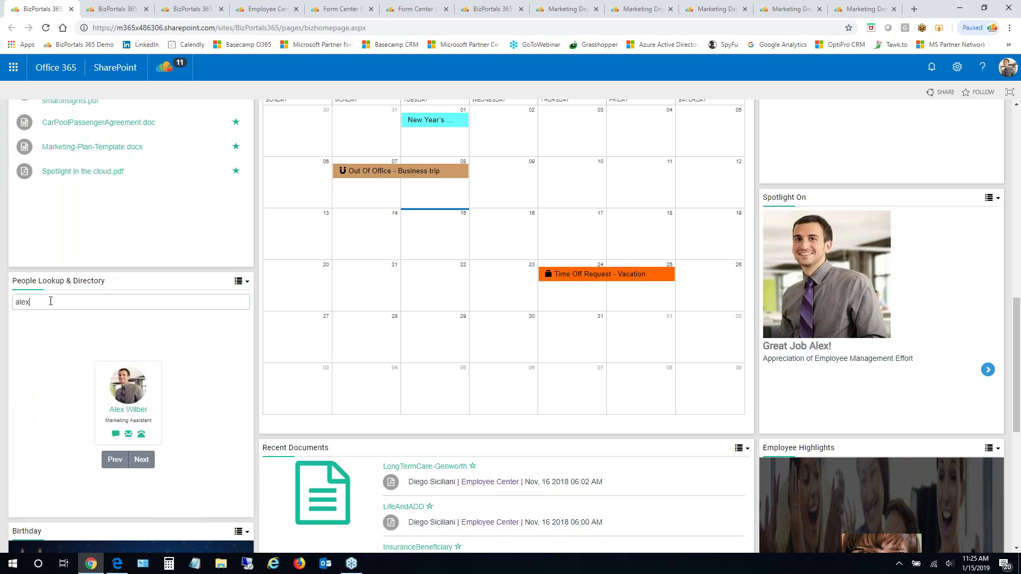
key(BackSpace)
key(BackSpace)
key(BackSpace)
key(BackSpace)
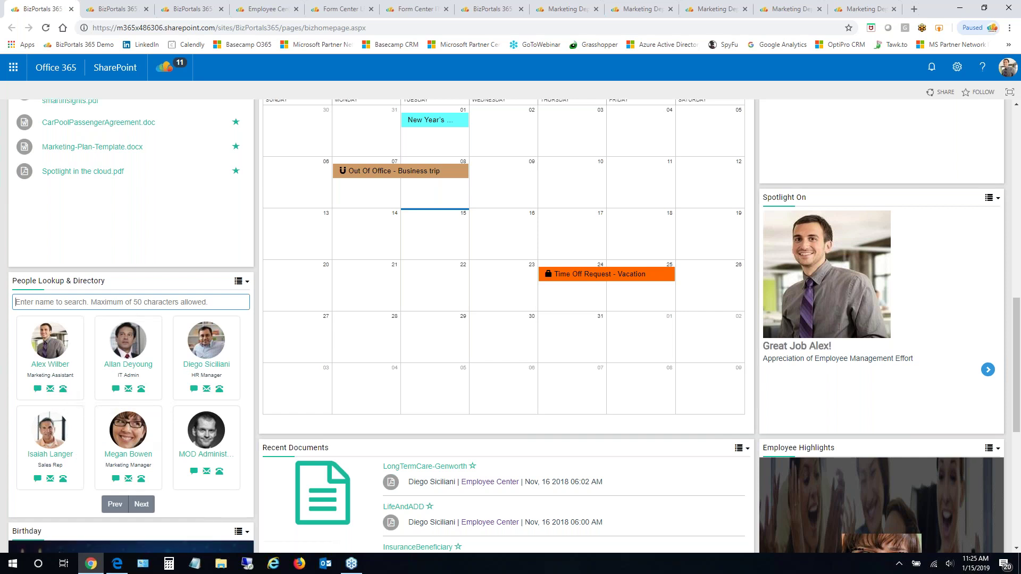
scroll(383, 385, up, 10)
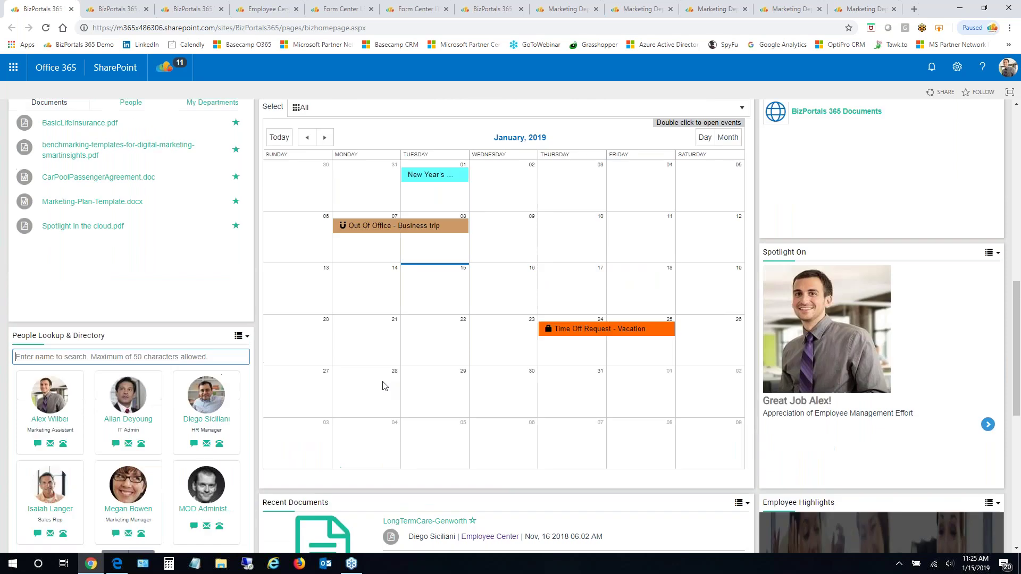
Filter the Employee Directory by the Marketing department and by HR, and reset the department refinement to All
click(193, 9)
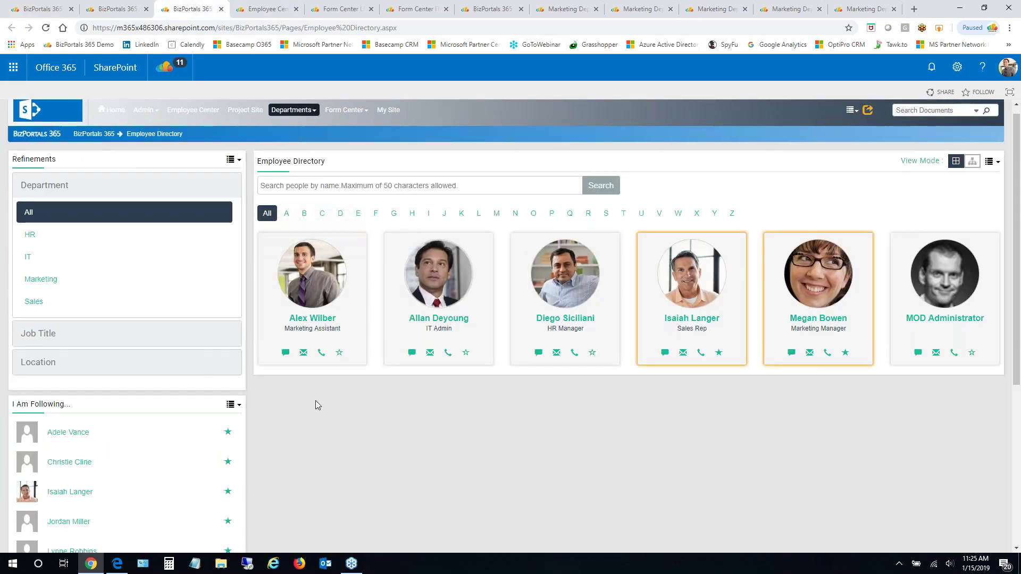
scroll(316, 401, up, 1)
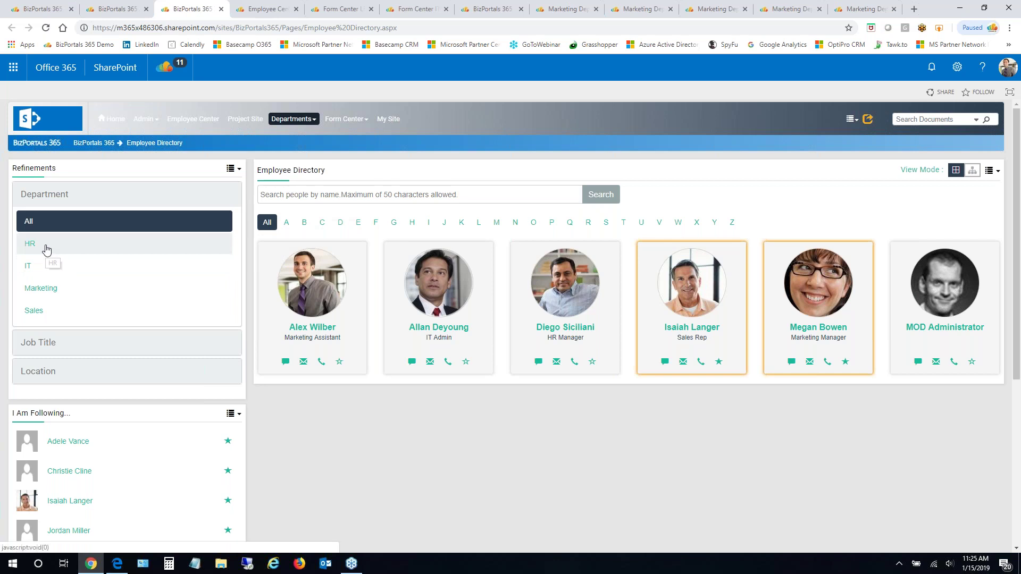
click(52, 288)
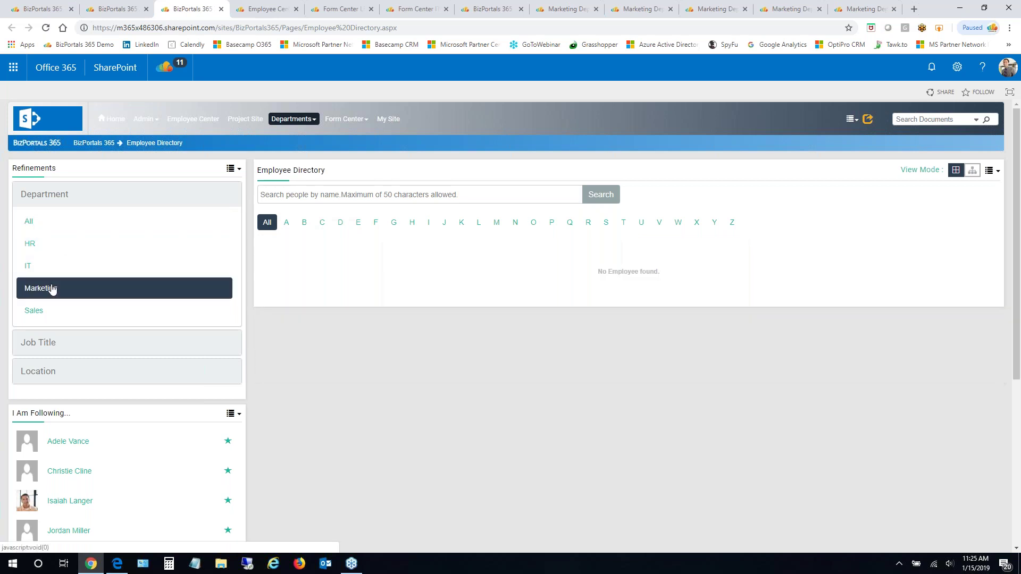
click(31, 243)
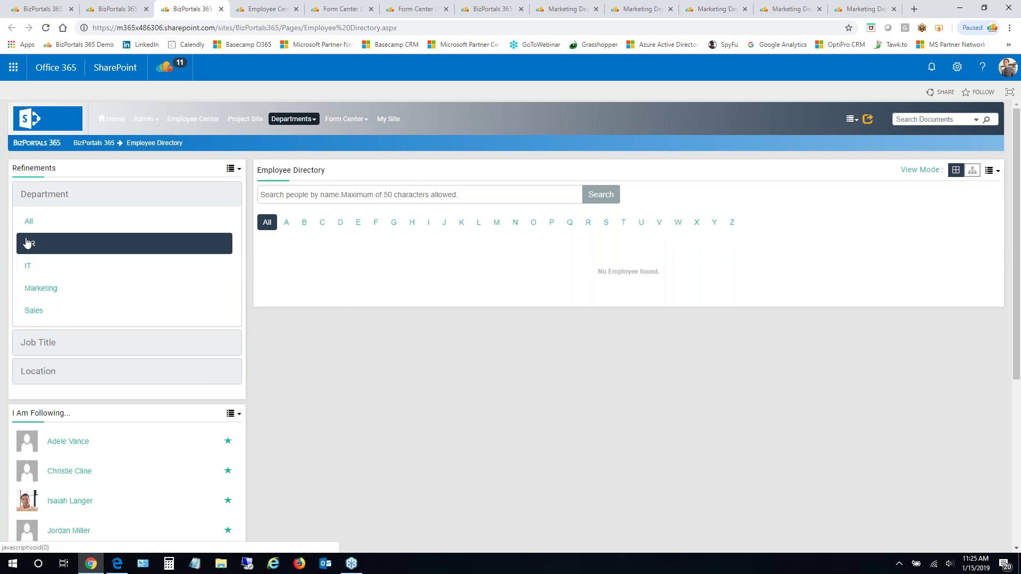
click(28, 223)
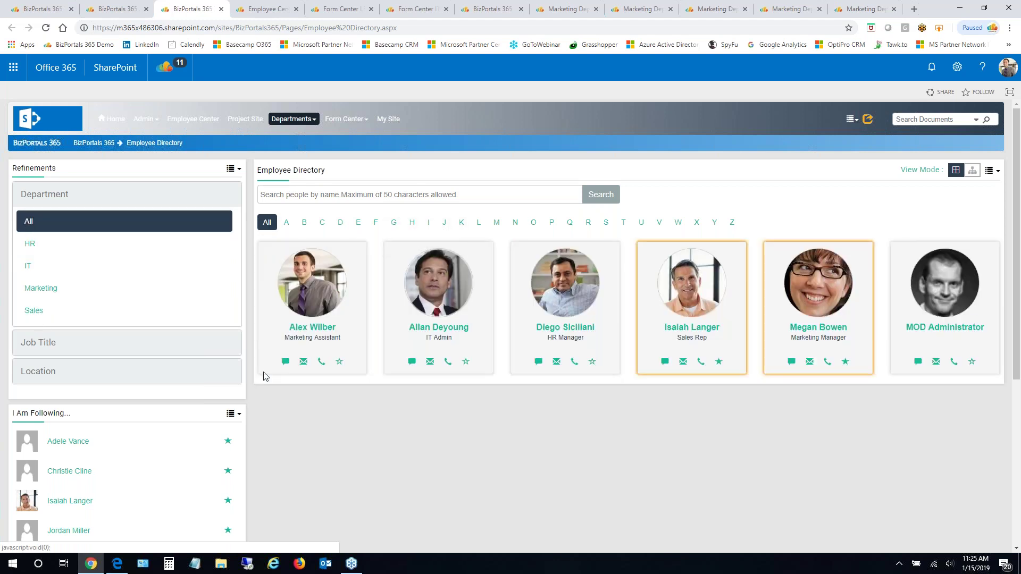
Return to the BizPortals 365 home page and view the followed people and followed documents in I Am Following
click(44, 9)
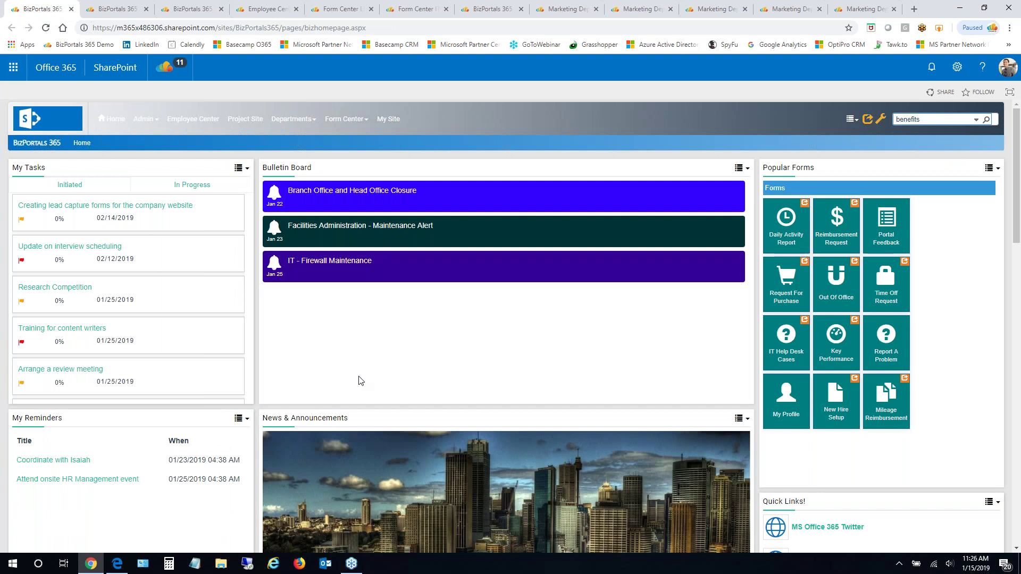
scroll(361, 381, down, 7)
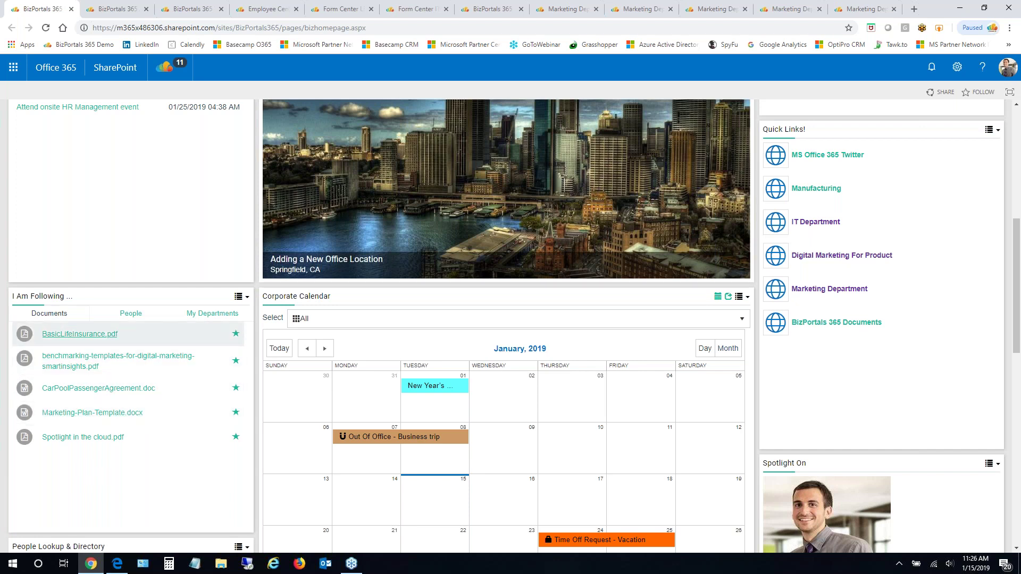
click(132, 320)
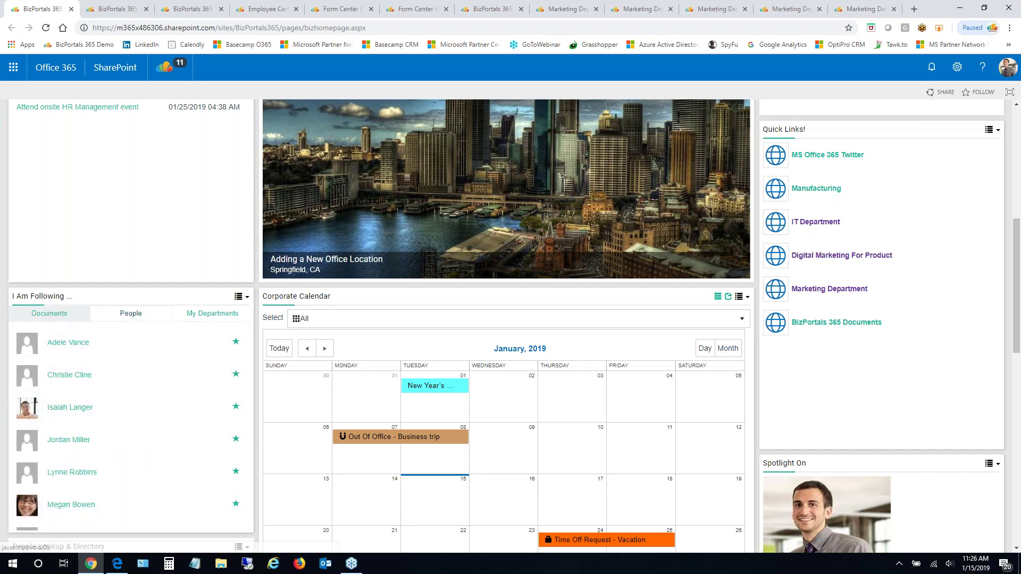
click(49, 314)
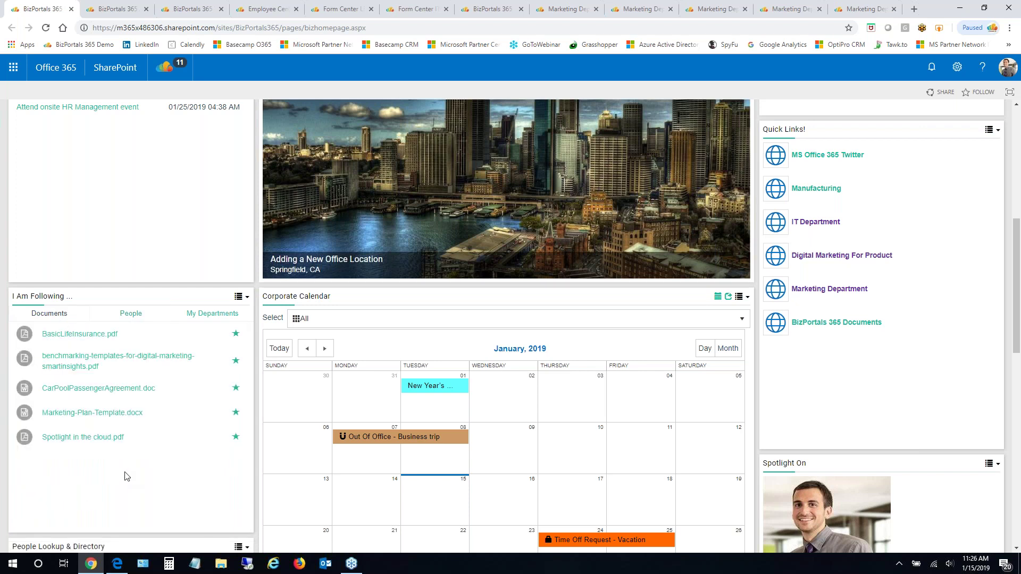
Check which search scopes are available for the benefits query in the home page's site search, keeping the current scope
scroll(123, 477, up, 7)
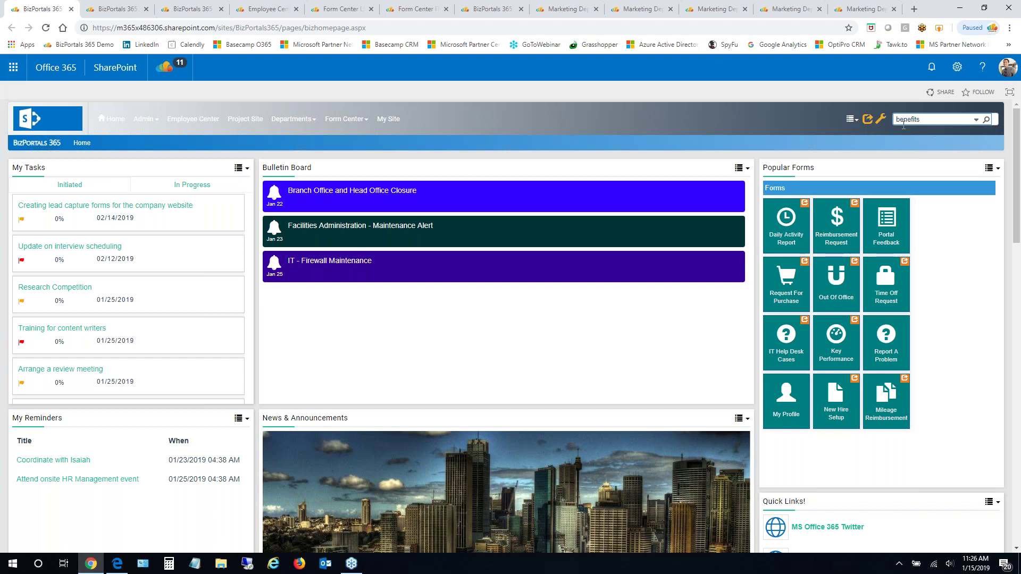
key(ctrl+a)
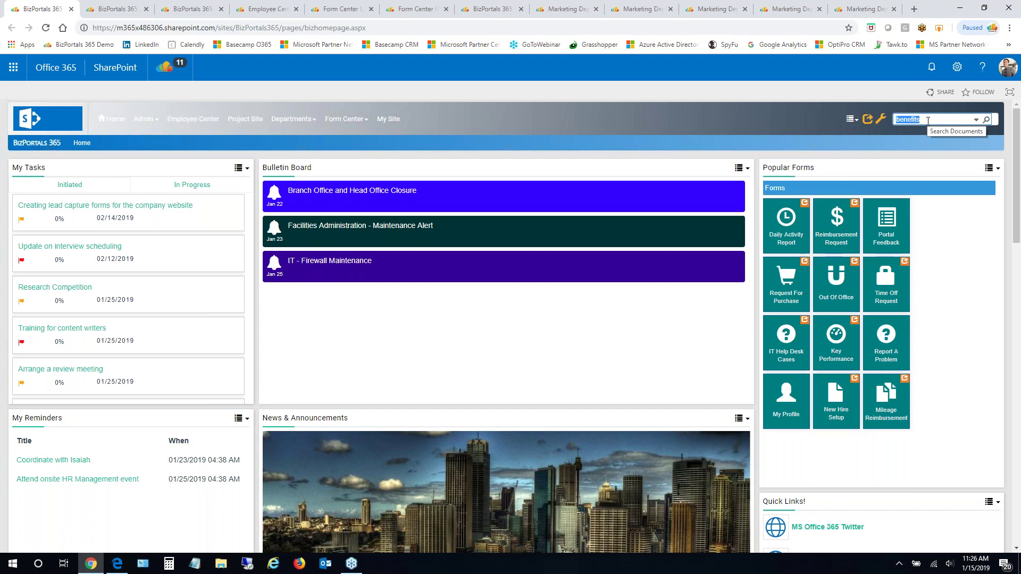
click(976, 120)
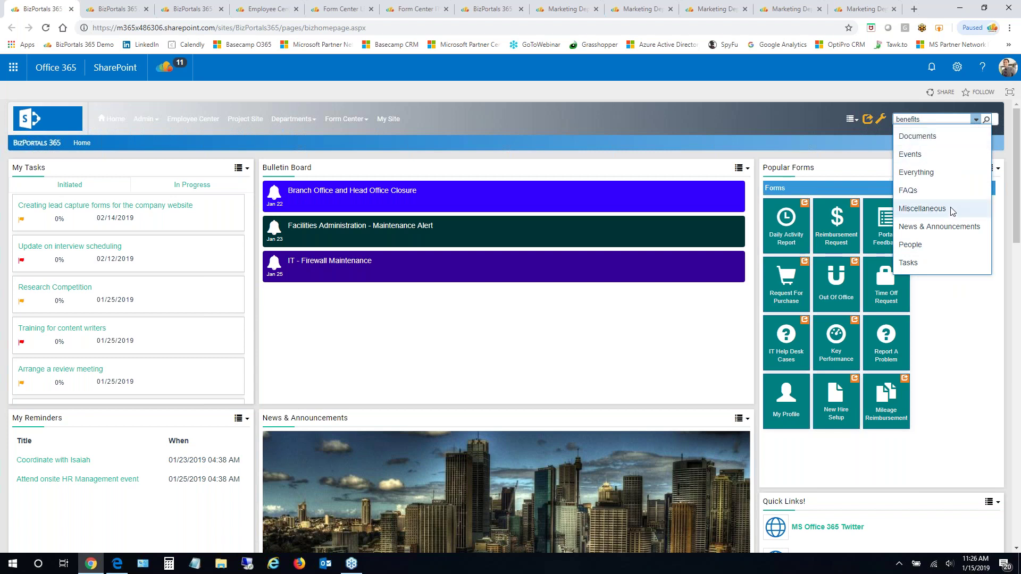
click(805, 138)
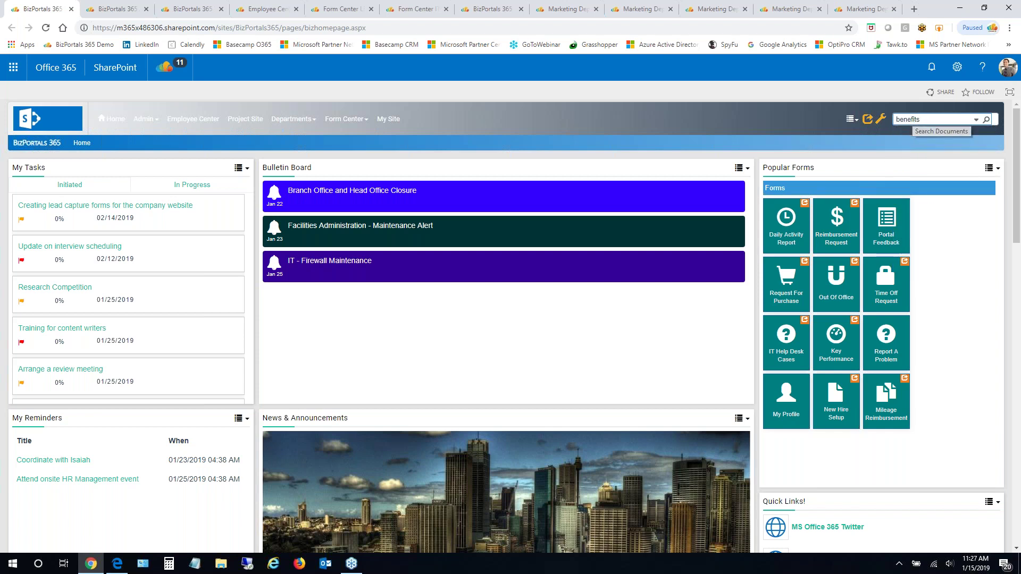
Examine the document search results for benefits along with their category, date, author, editor and result type refiners
click(117, 10)
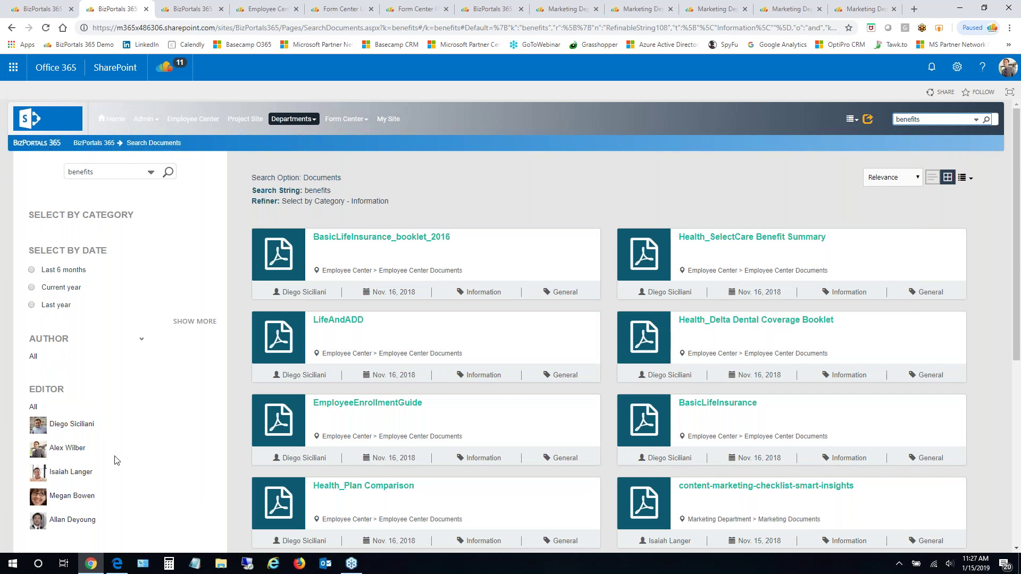
scroll(115, 456, down, 3)
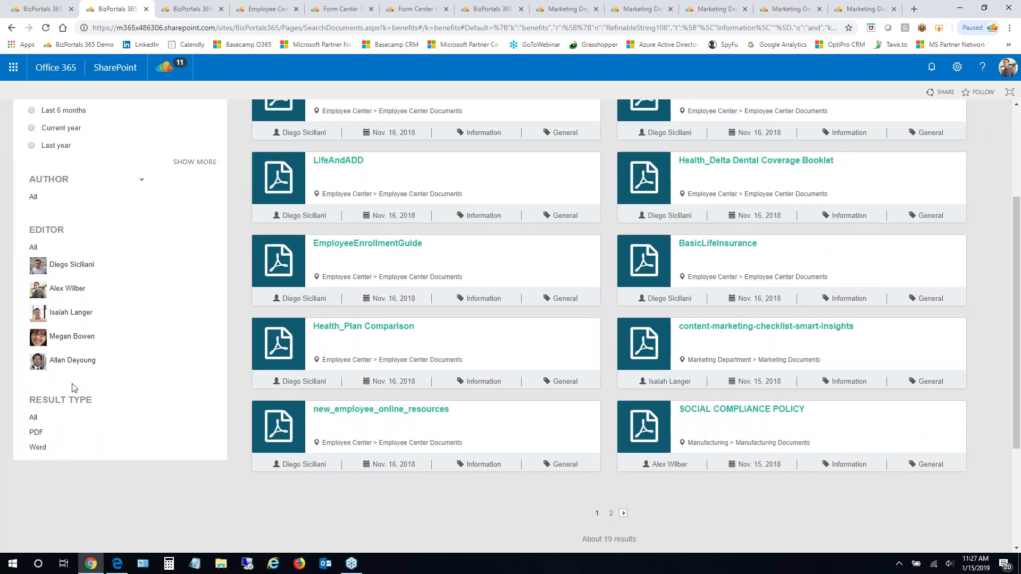
scroll(208, 328, down, 3)
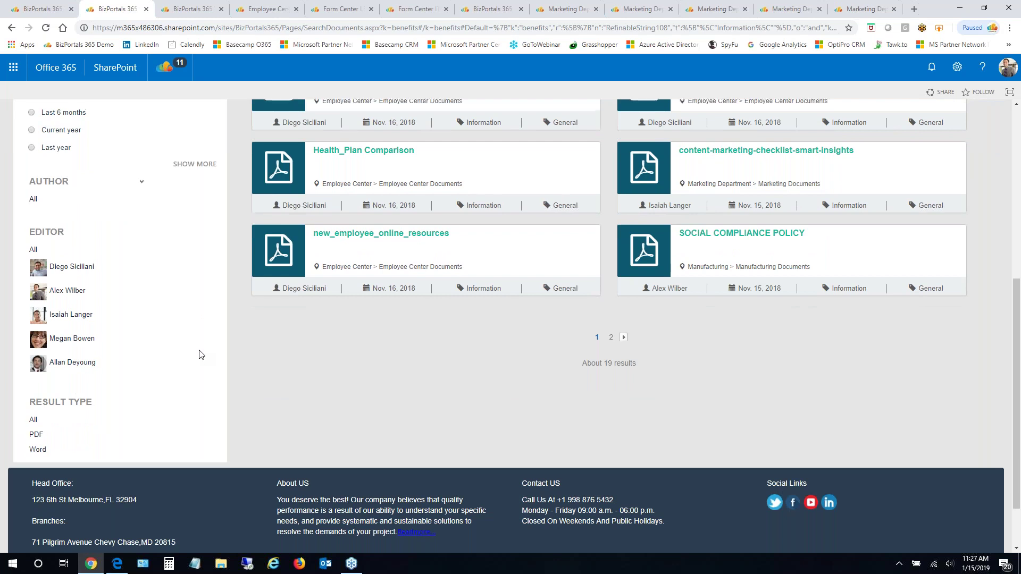
scroll(210, 329, up, 6)
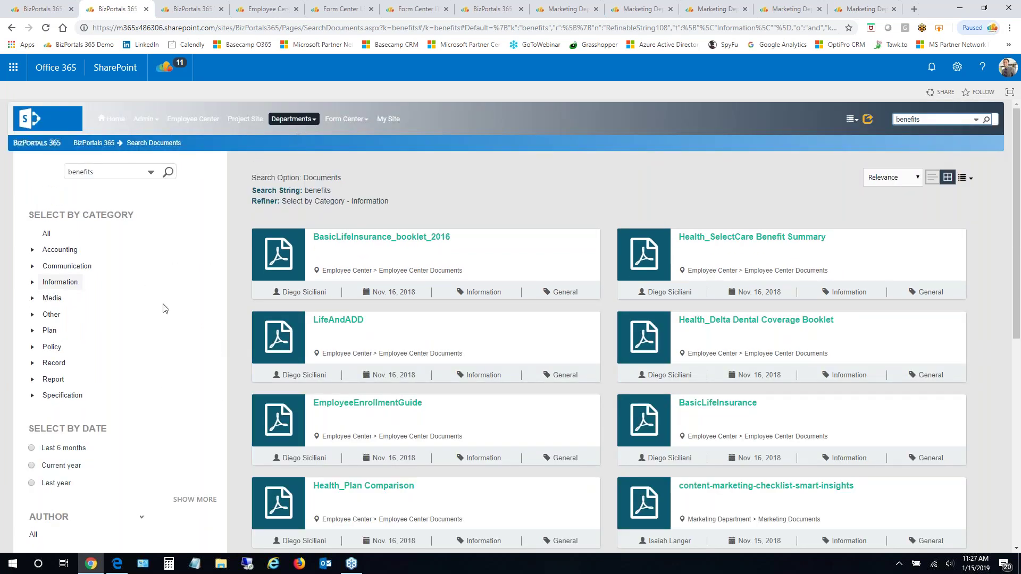
Go to the Employee Center site, play a few seconds of the Corporate Culture video and pause it
click(42, 9)
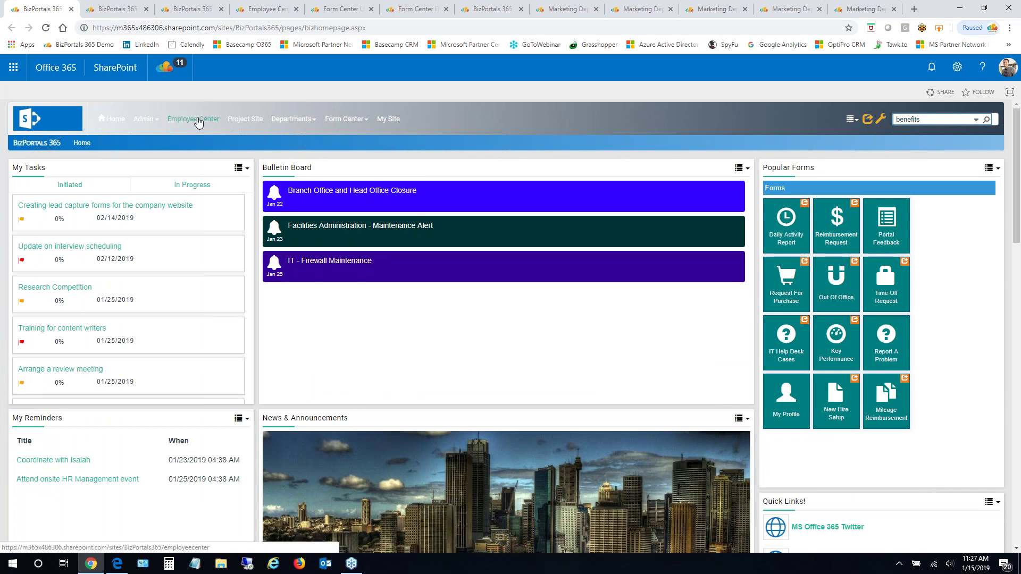
click(202, 13)
click(254, 11)
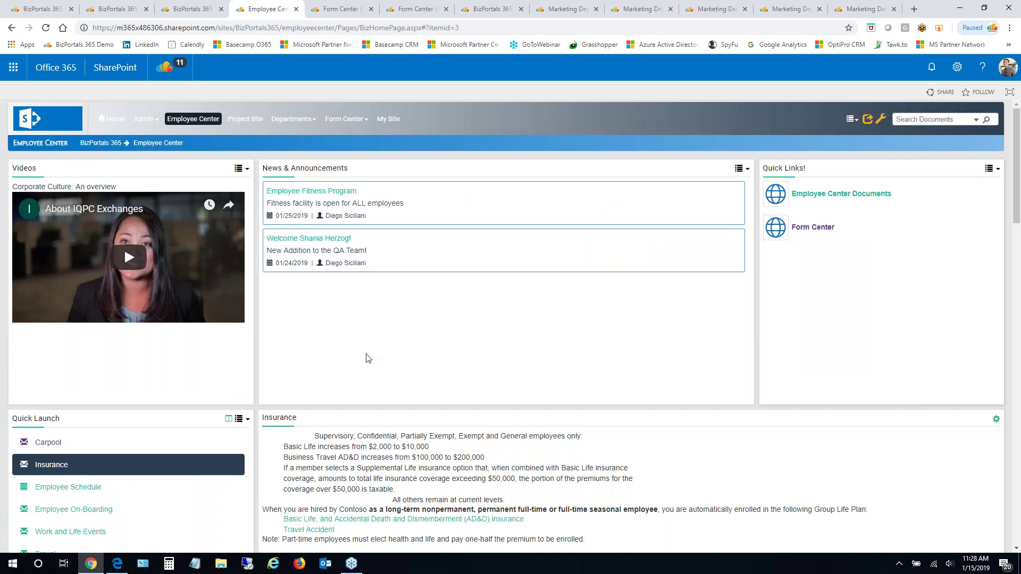
click(128, 257)
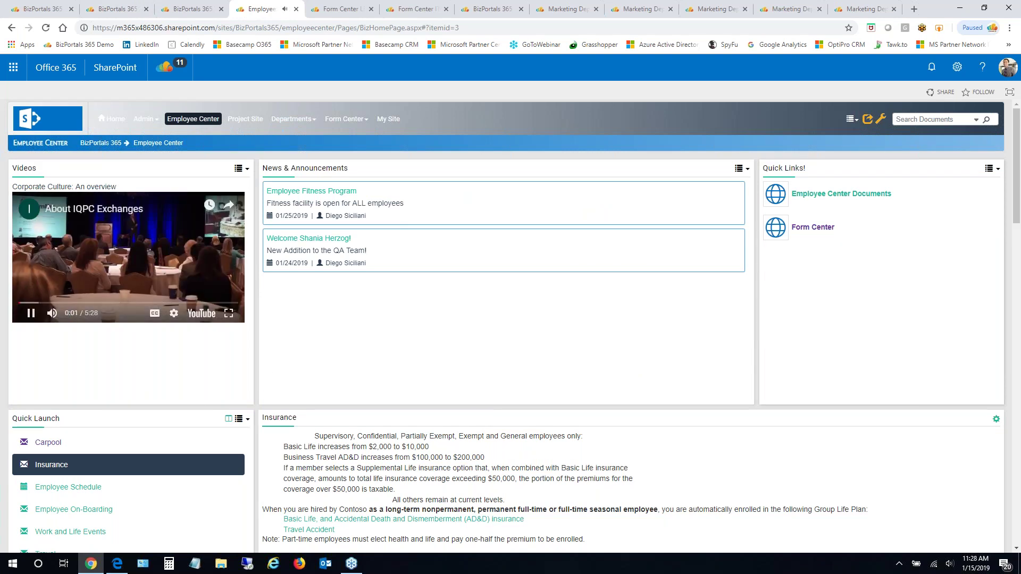
click(31, 313)
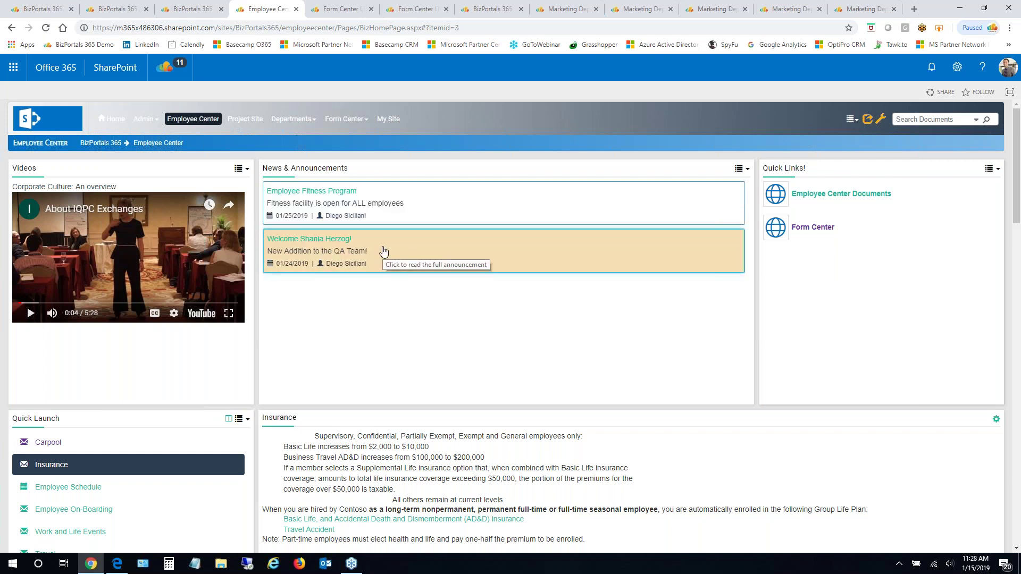
Open a blank new-announcement form from the Employee Center's News & Announcements settings, review its fields and close it without saving
click(741, 169)
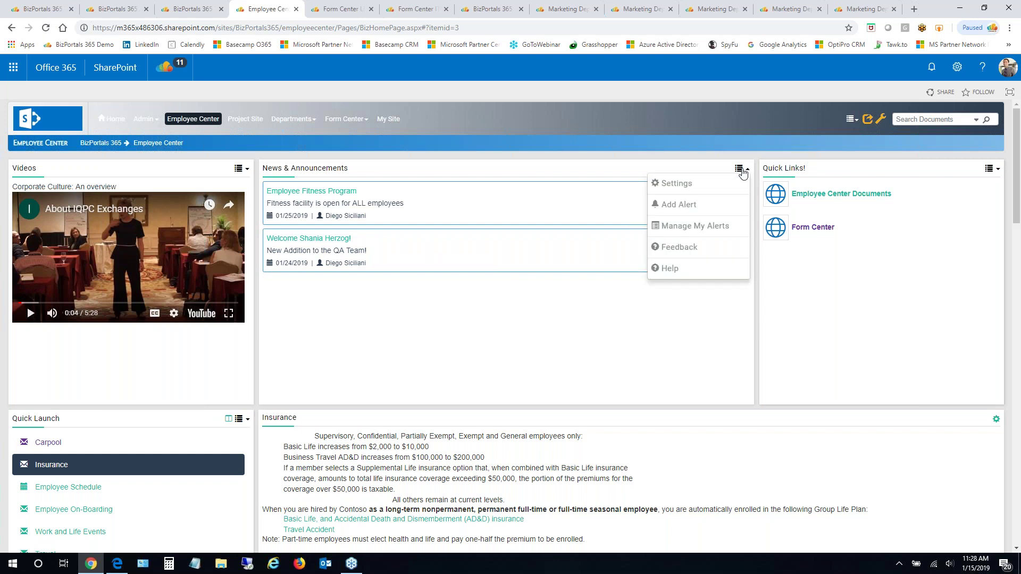
click(673, 186)
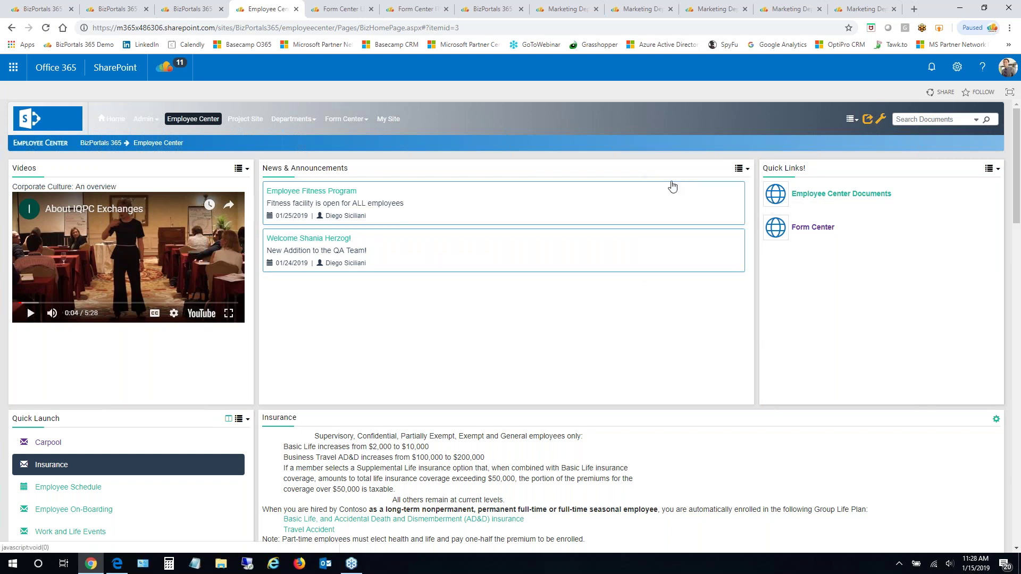
click(362, 128)
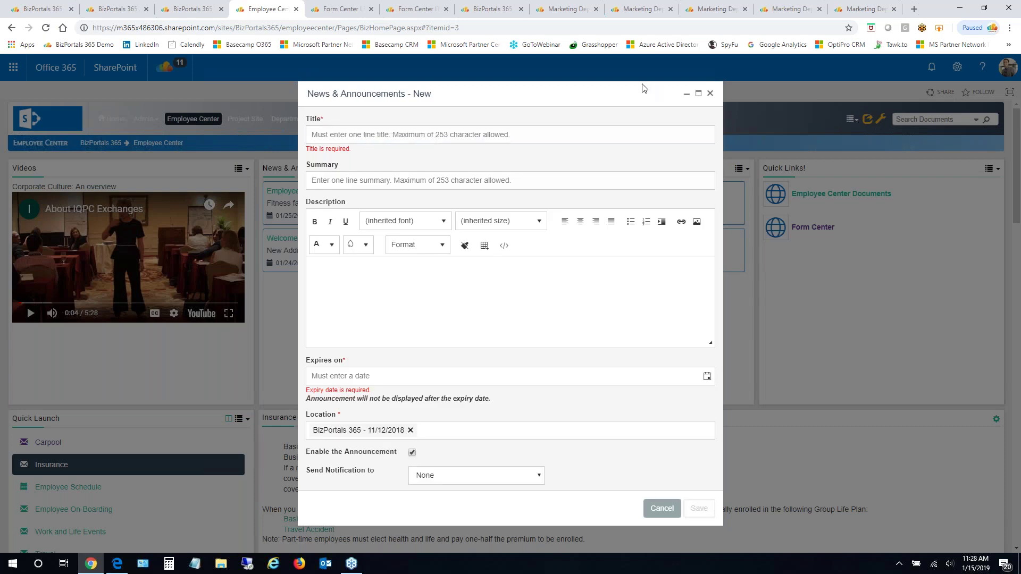
click(711, 94)
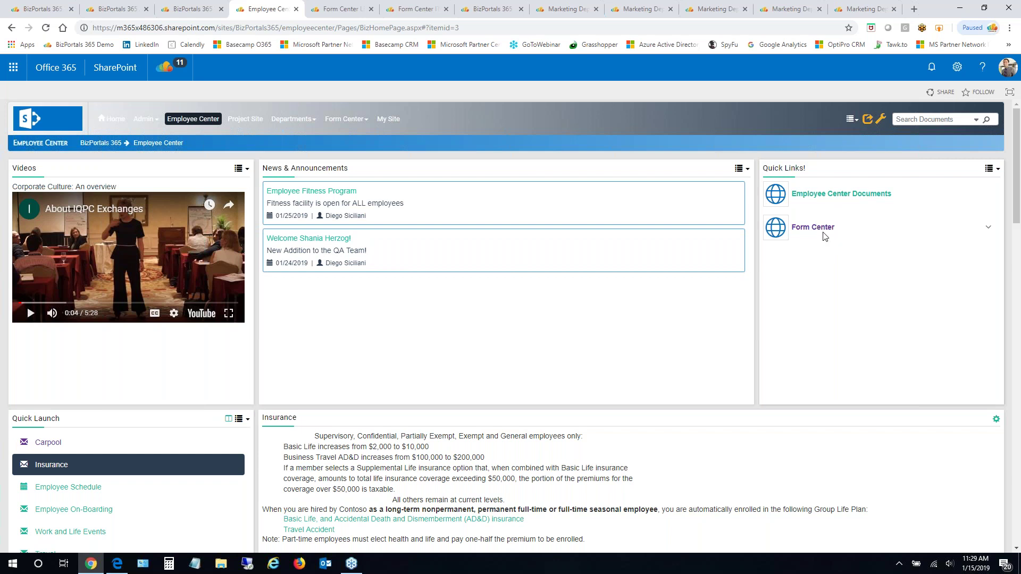
View the Travel and Employee On-Boarding content through the Employee Center's Quick Launch
scroll(490, 314, down, 5)
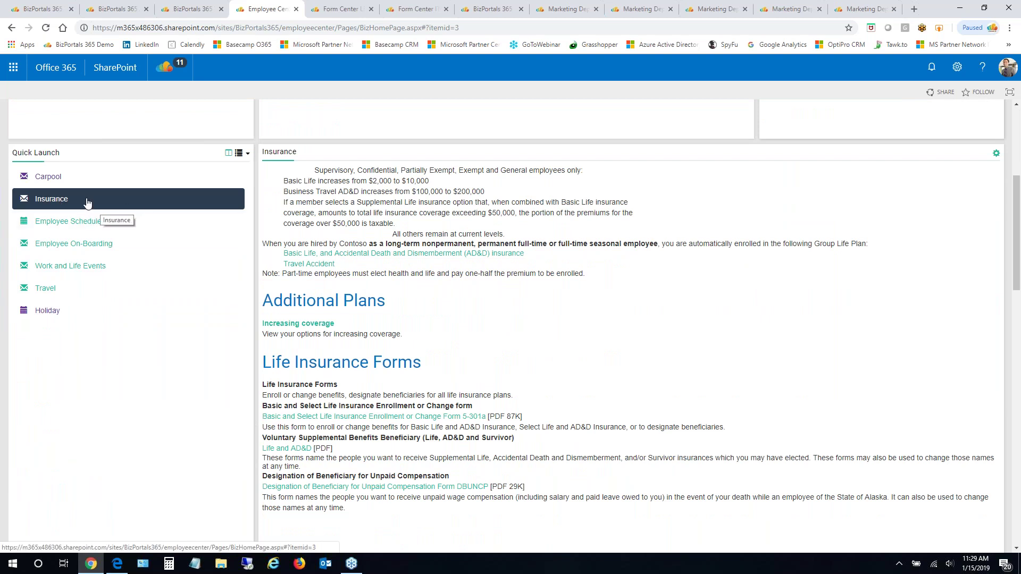
click(42, 293)
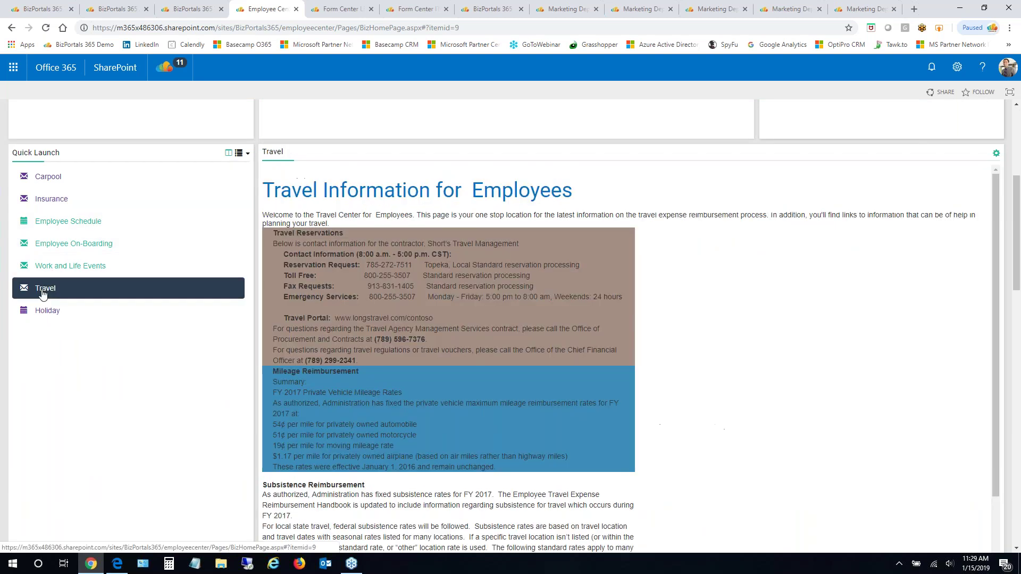
click(51, 248)
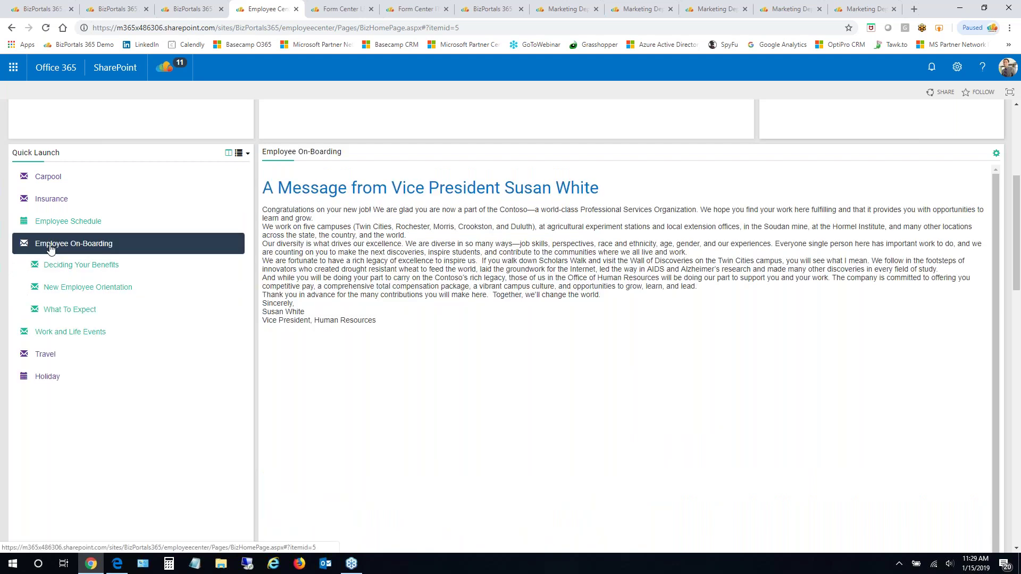
Browse the on-boarding subpages Deciding Your Benefits, New Employee Orientation and What To Expect, and return to New Employee Orientation
click(71, 273)
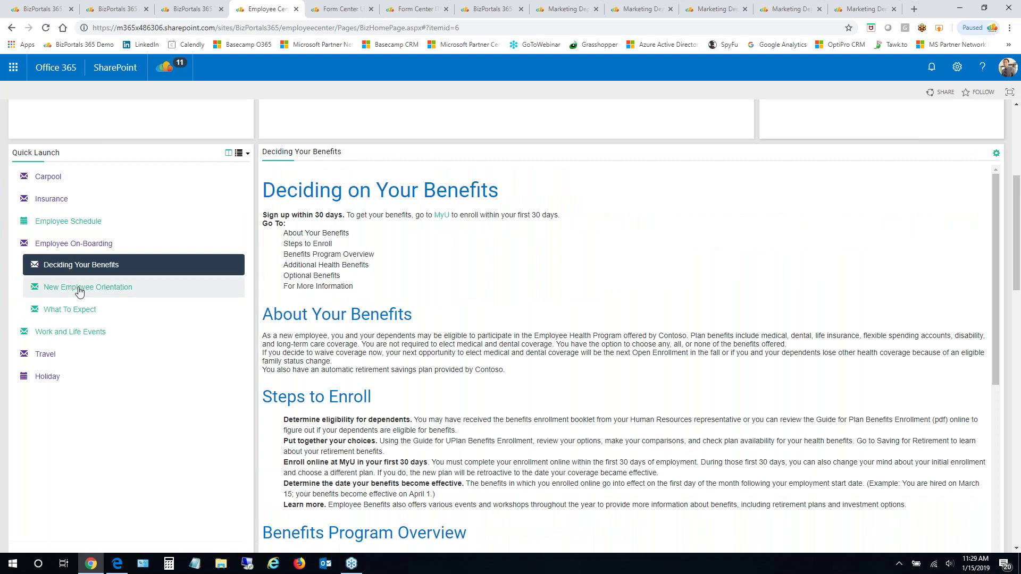
click(79, 290)
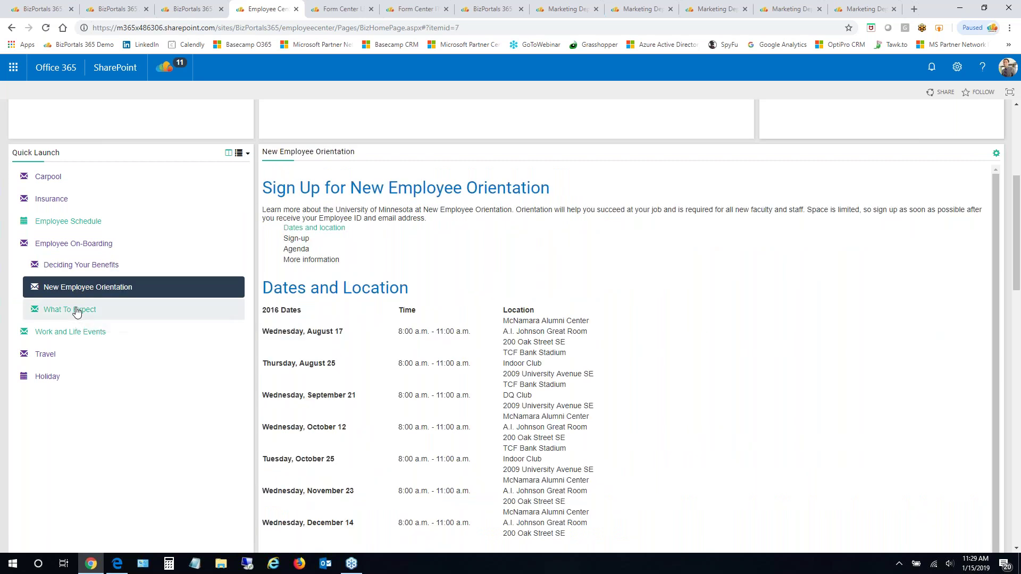
click(77, 311)
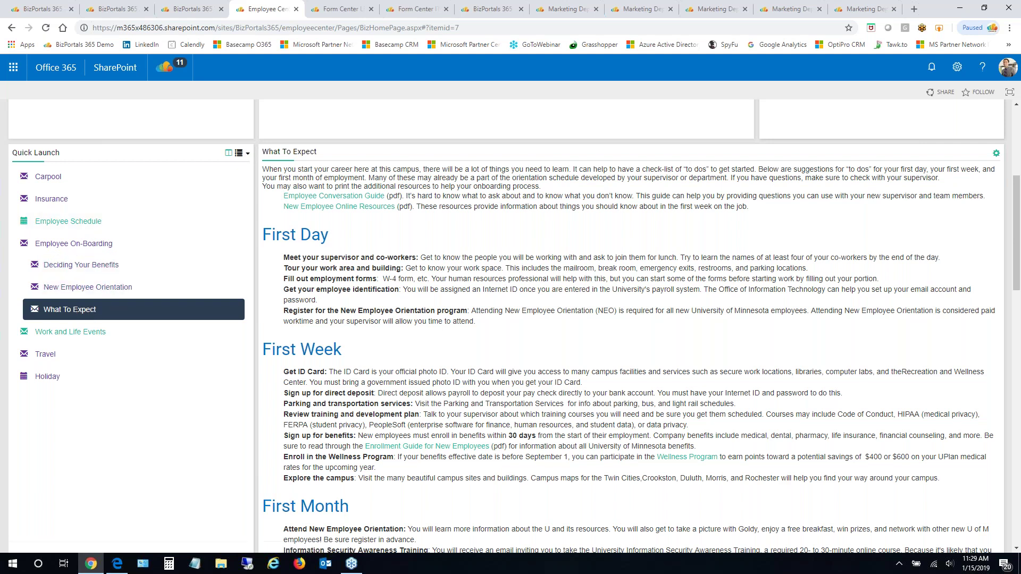
click(99, 288)
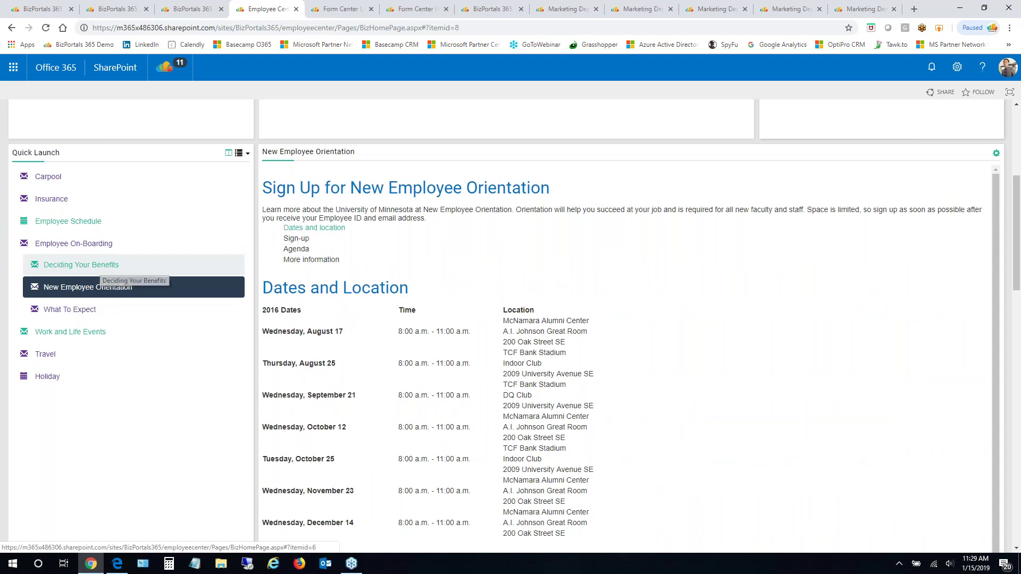
Read through Deciding Your Benefits and look over the Contacts, Photo Gallery and I Am Following sections below it
click(101, 264)
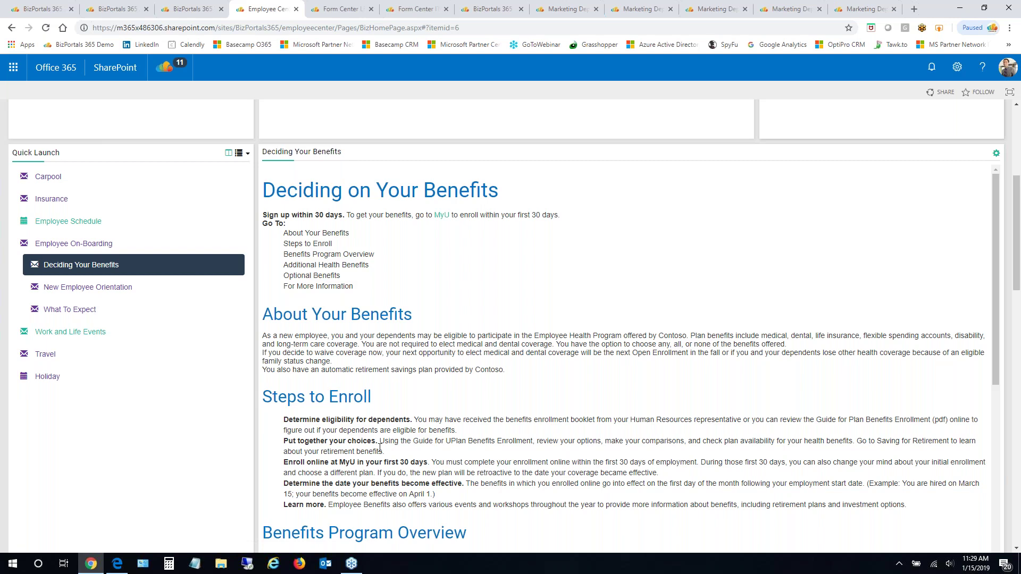
scroll(379, 447, down, 4)
scroll(153, 433, down, 5)
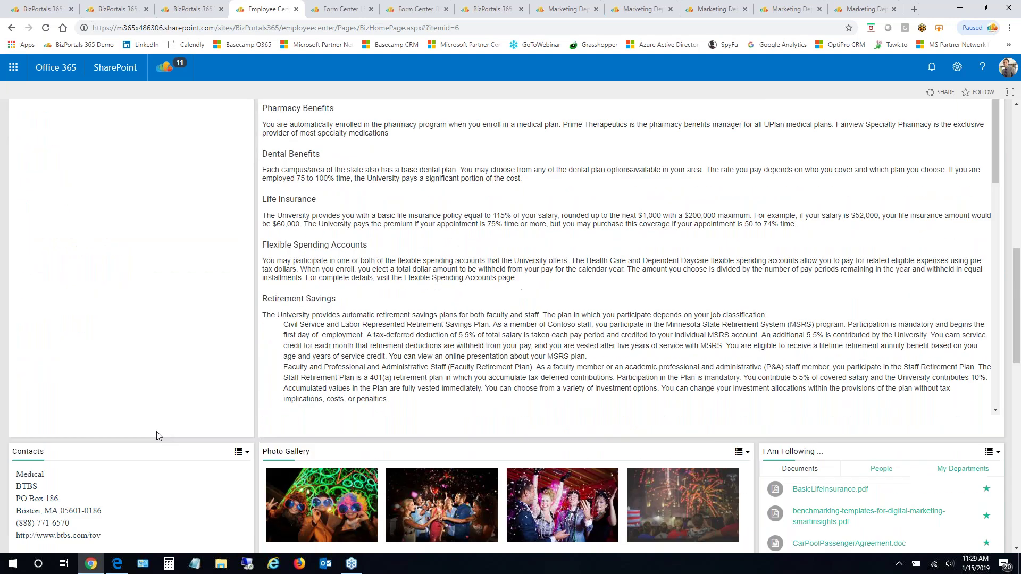
scroll(157, 436, down, 3)
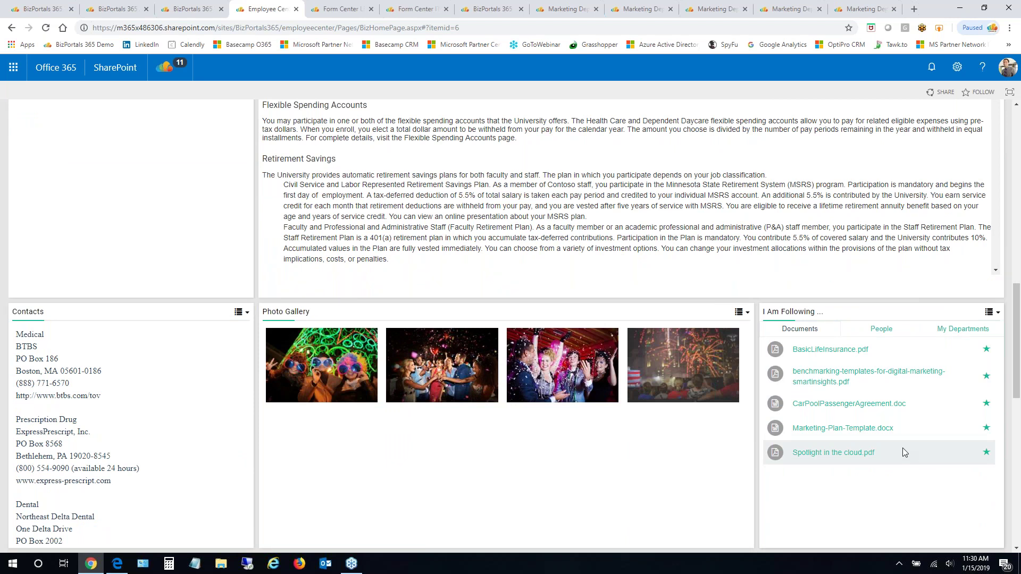
Look over the Employee Center's Contacts, the libraries available in the Library Viewer, and the Employee Center Documents list
scroll(172, 434, down, 1)
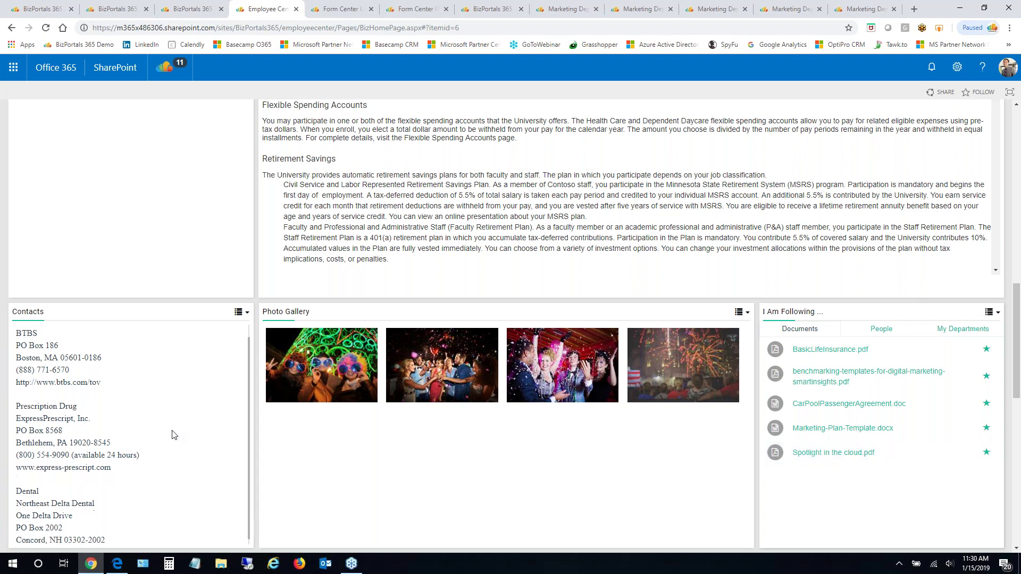
scroll(417, 497, down, 5)
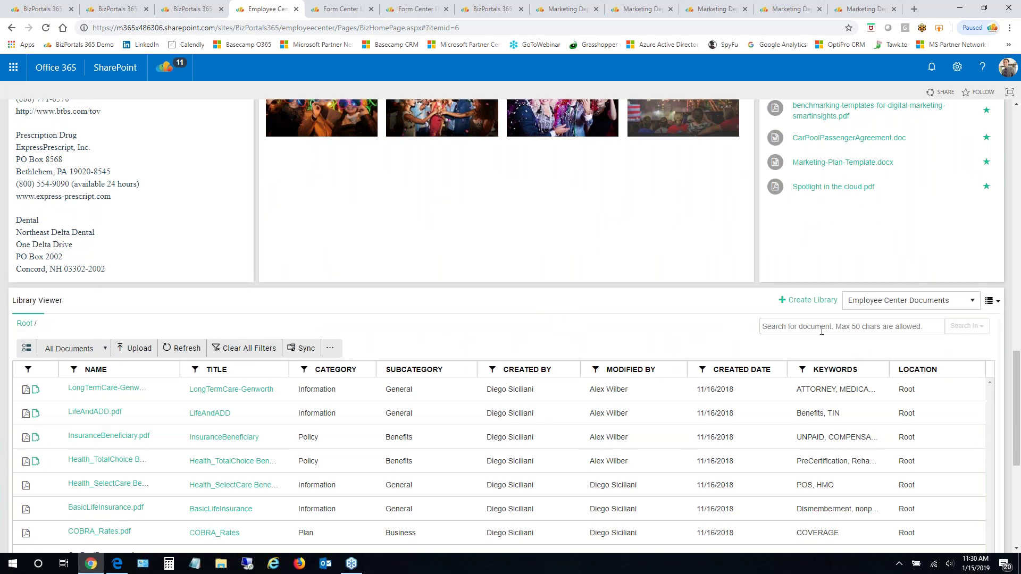
click(897, 302)
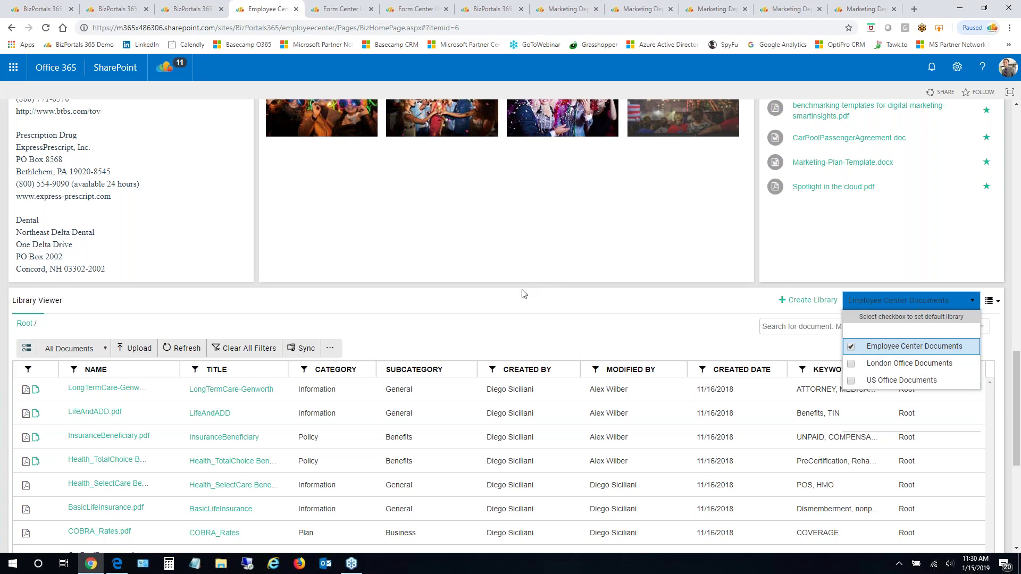
click(529, 328)
scroll(529, 327, down, 3)
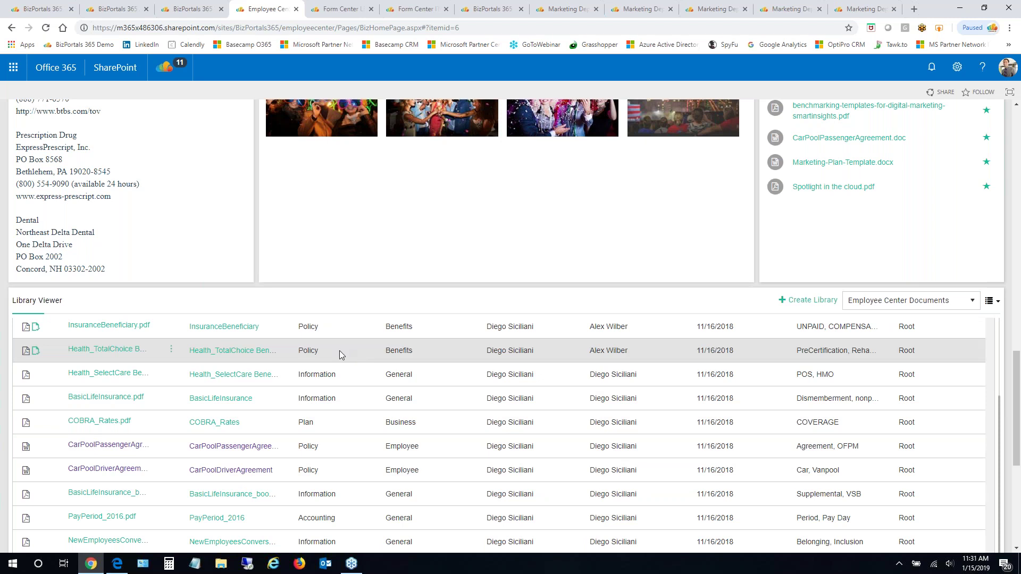
scroll(260, 396, up, 3)
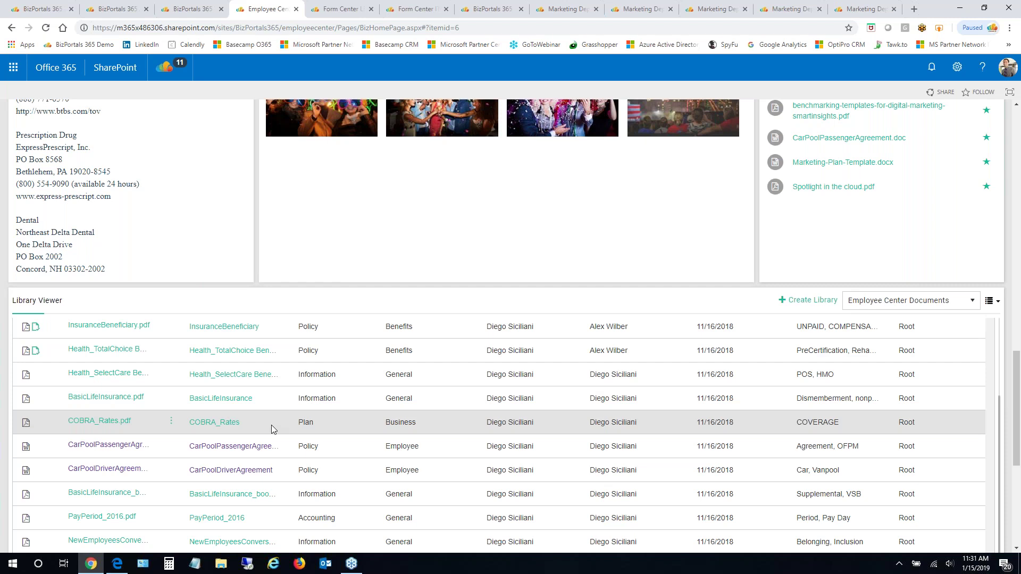
scroll(245, 395, up, 1)
Show the Employee Center Documents in the Policy view and check the actions available for the CarPoolPassengerAgreement document
click(75, 348)
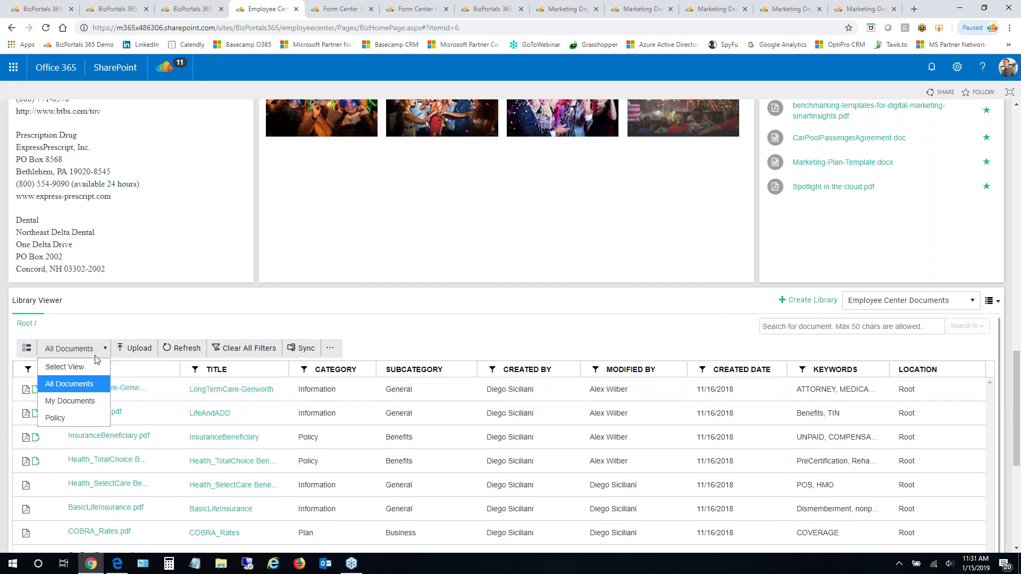
click(74, 420)
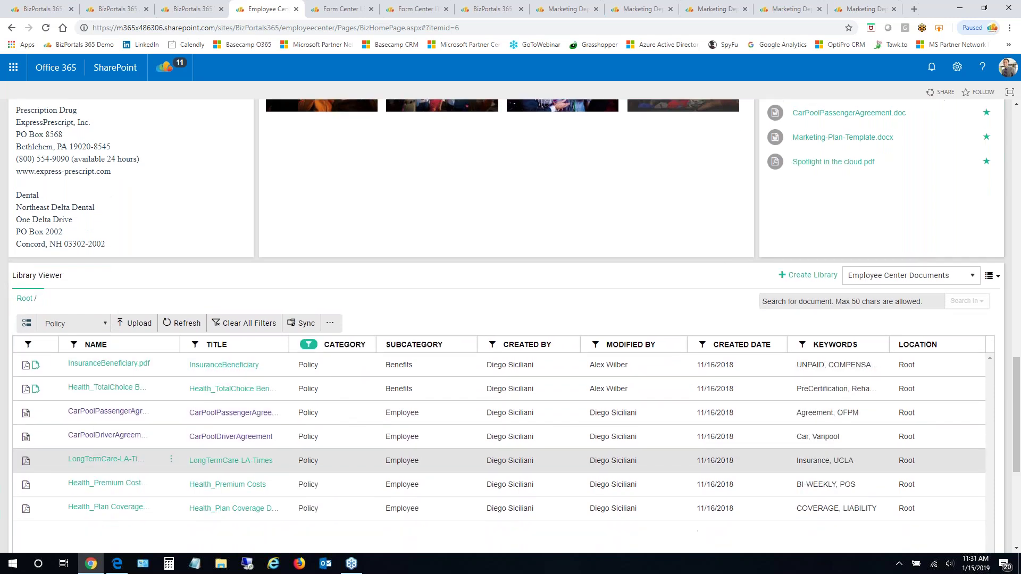
scroll(278, 410, down, 3)
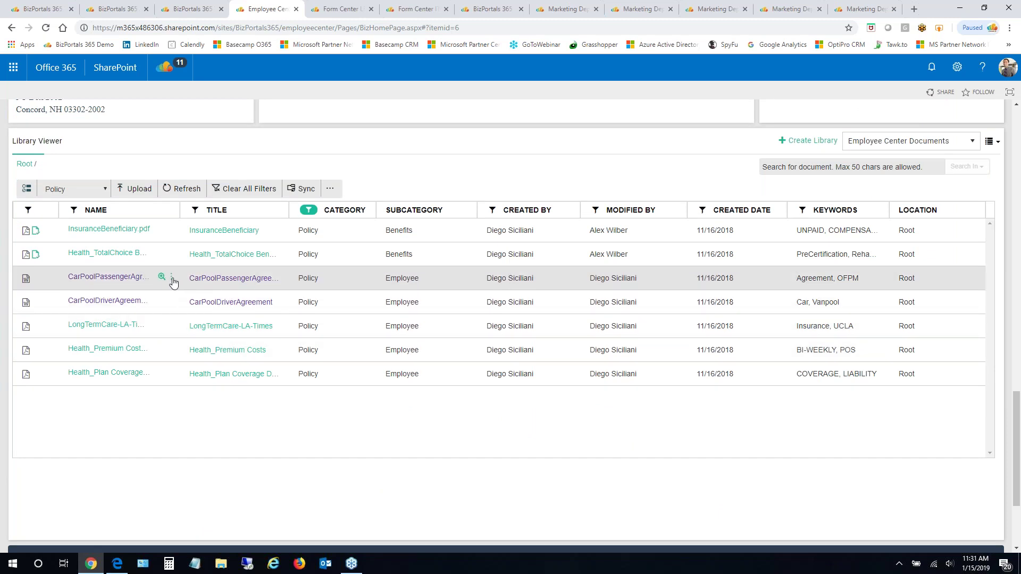
click(171, 278)
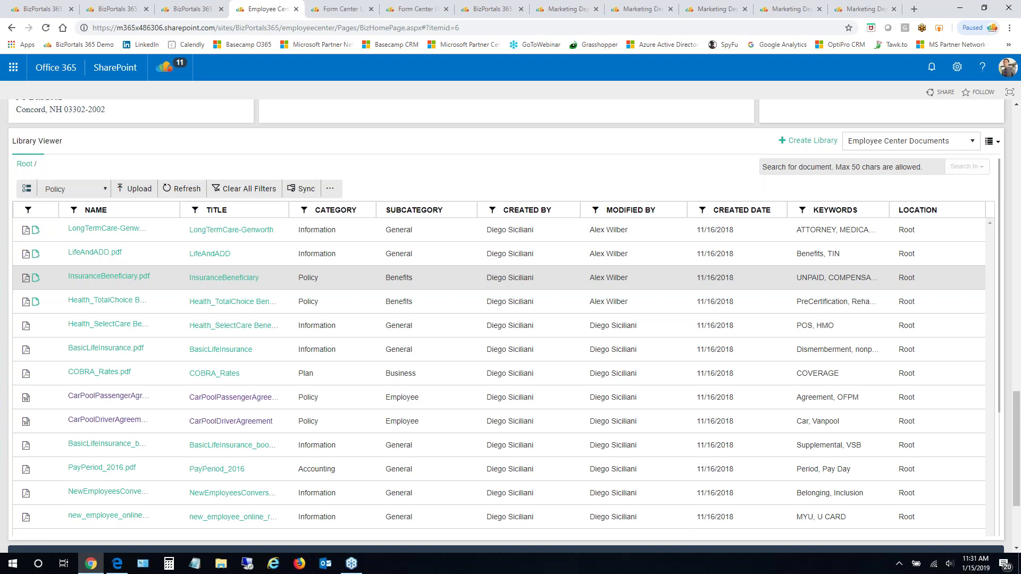
scroll(257, 300, up, 10)
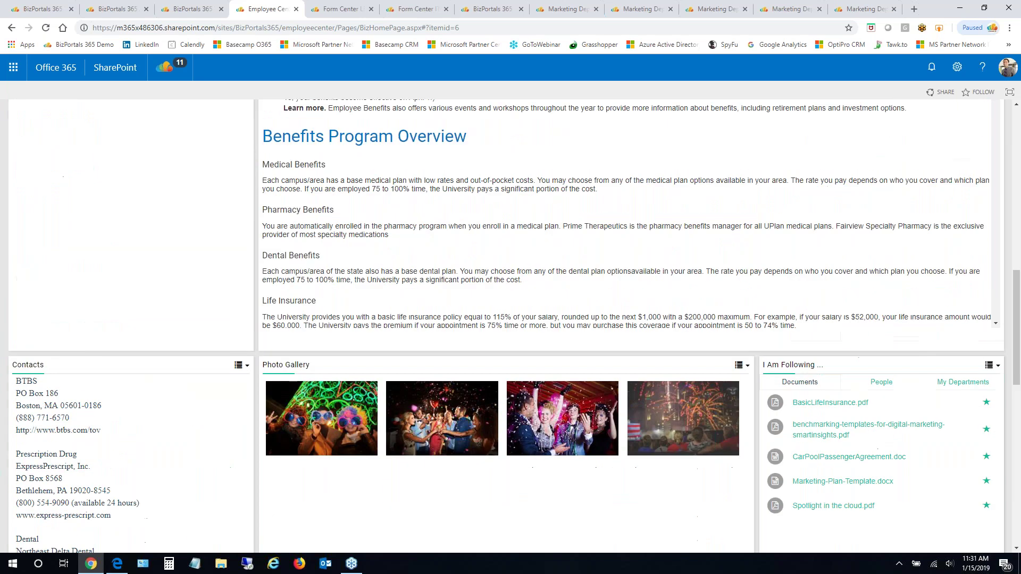
Open a new Time Off Request form from the home page's Popular Forms, review its fields and close it without submitting
key(ctrl+1)
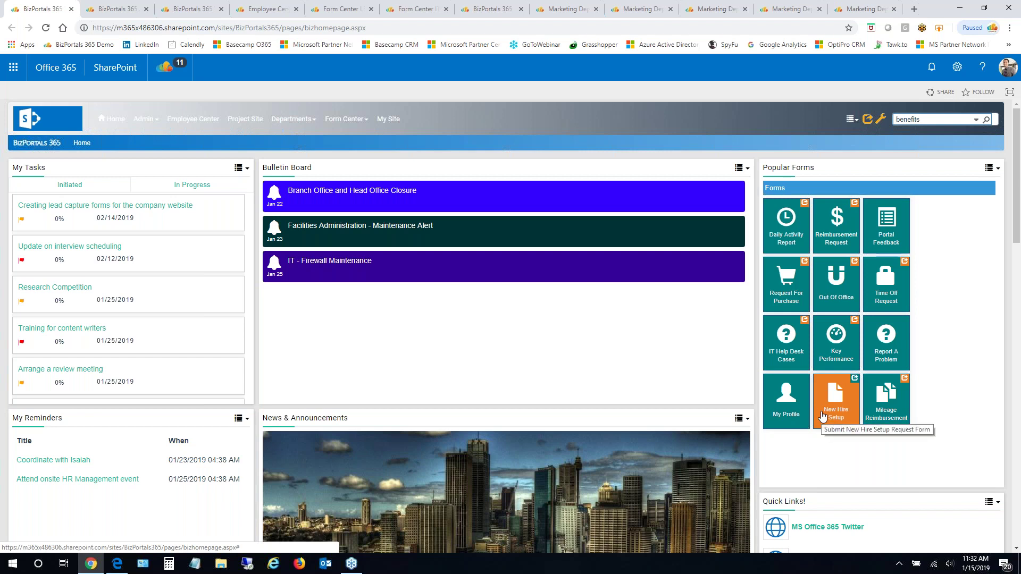
click(887, 282)
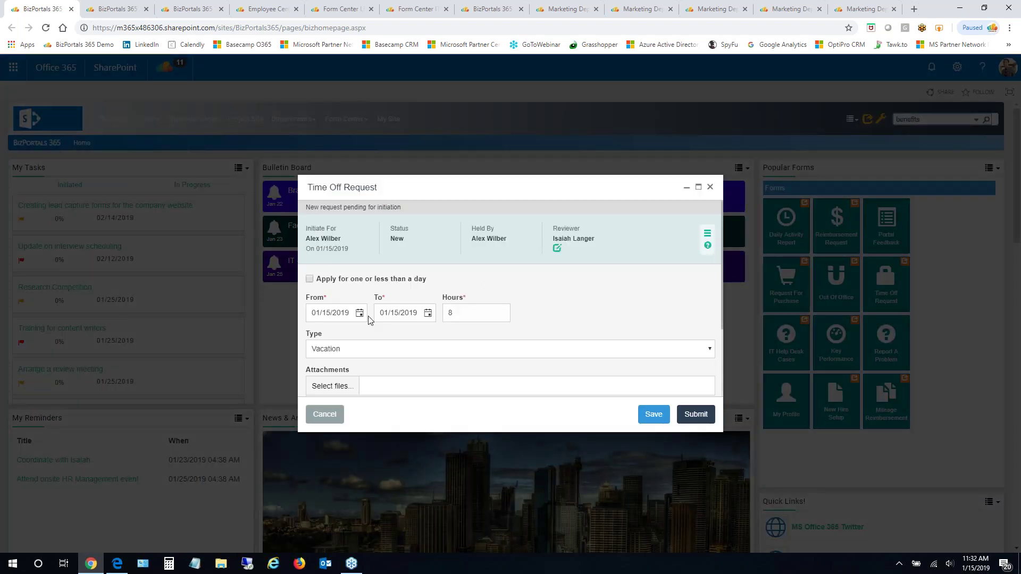
click(382, 350)
click(381, 350)
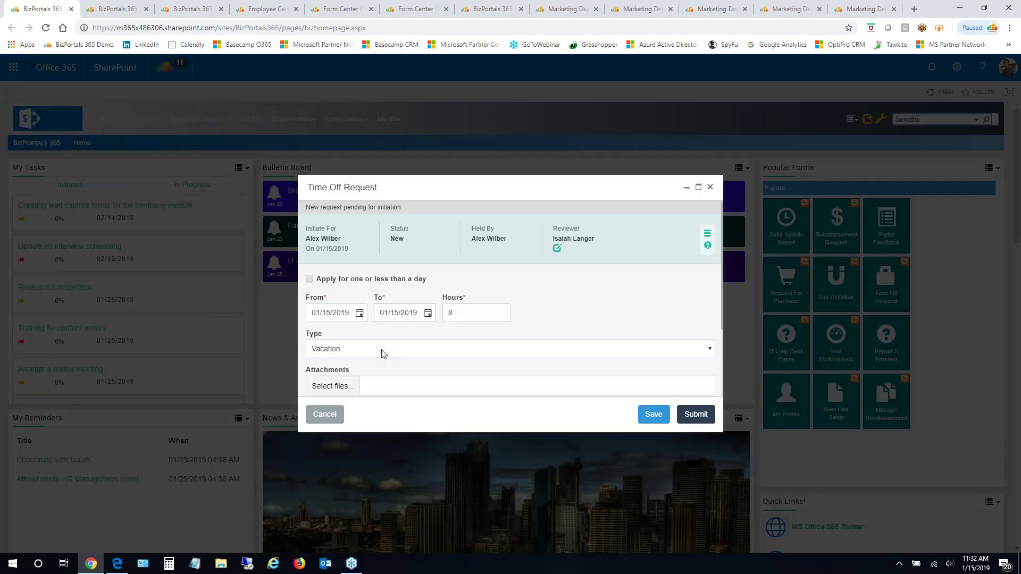
scroll(708, 324, down, 3)
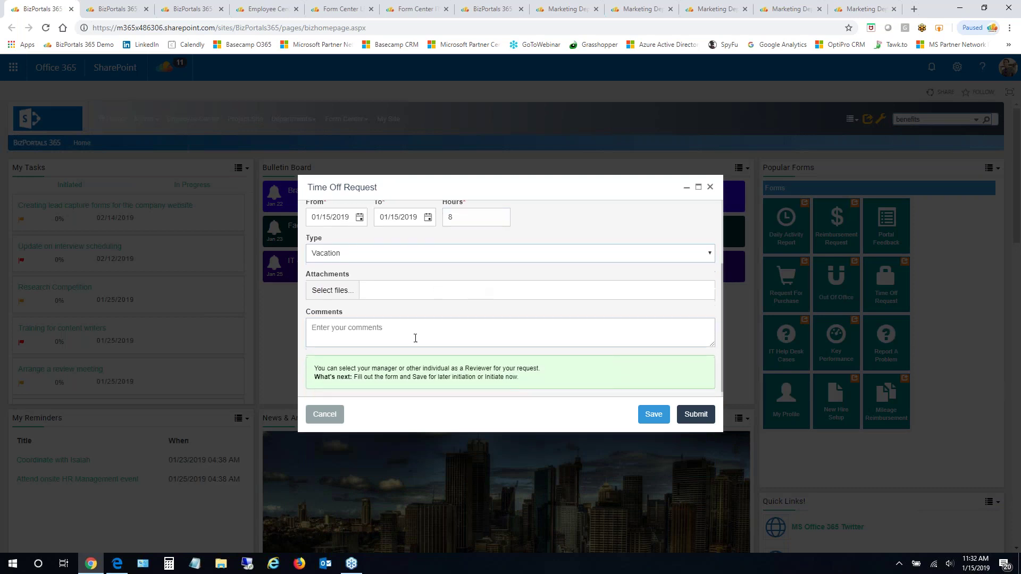
scroll(485, 319, up, 3)
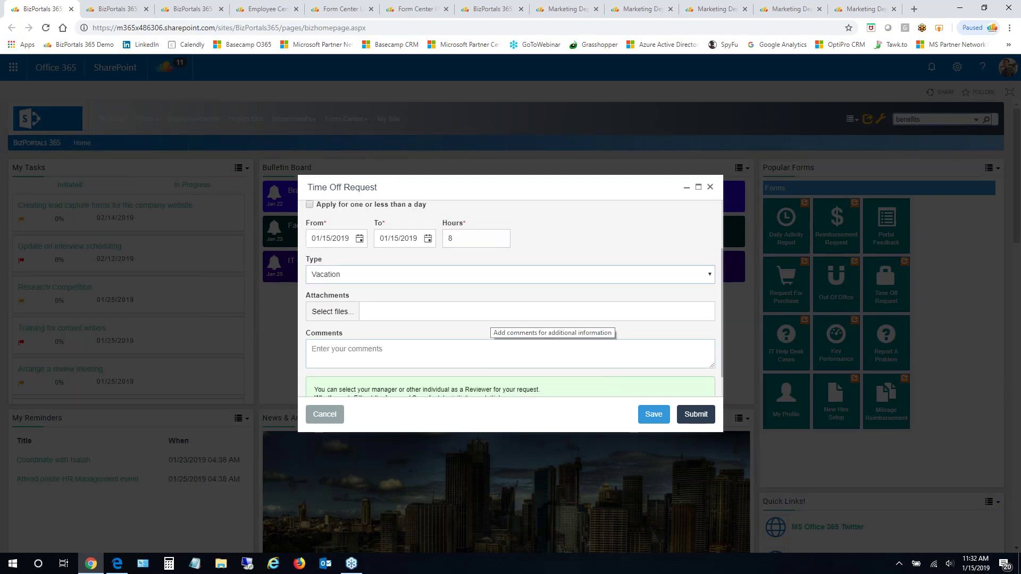
scroll(492, 324, up, 1)
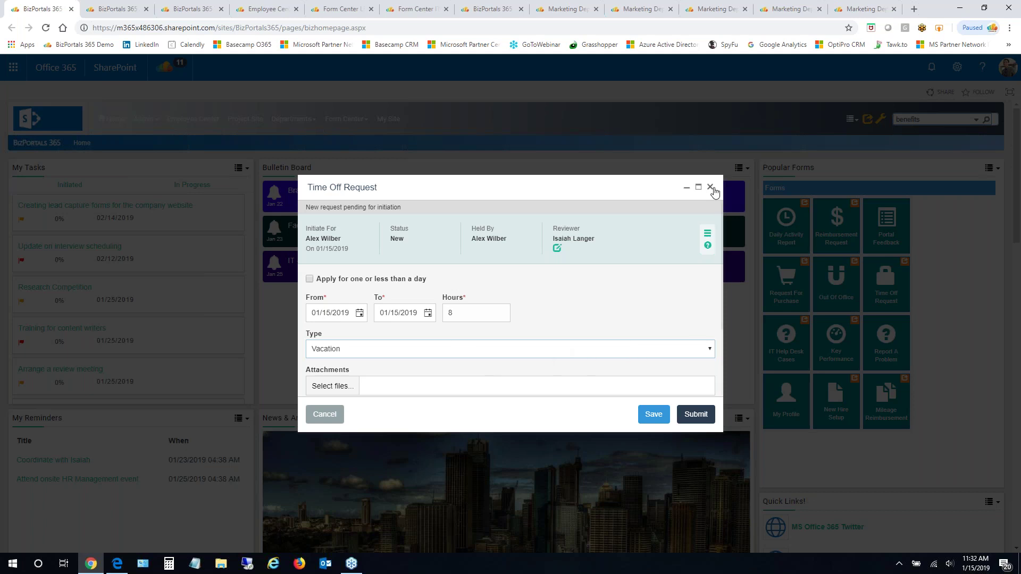
click(721, 227)
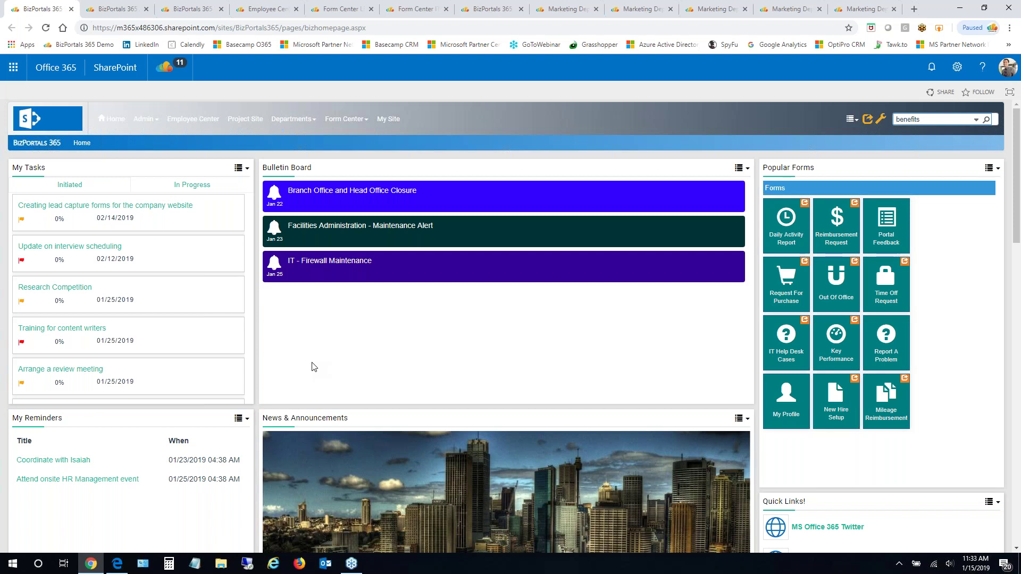
Check the BizPortals 365 notifications, and list the forms waiting for approval in the Form Center's My Inbox
click(164, 68)
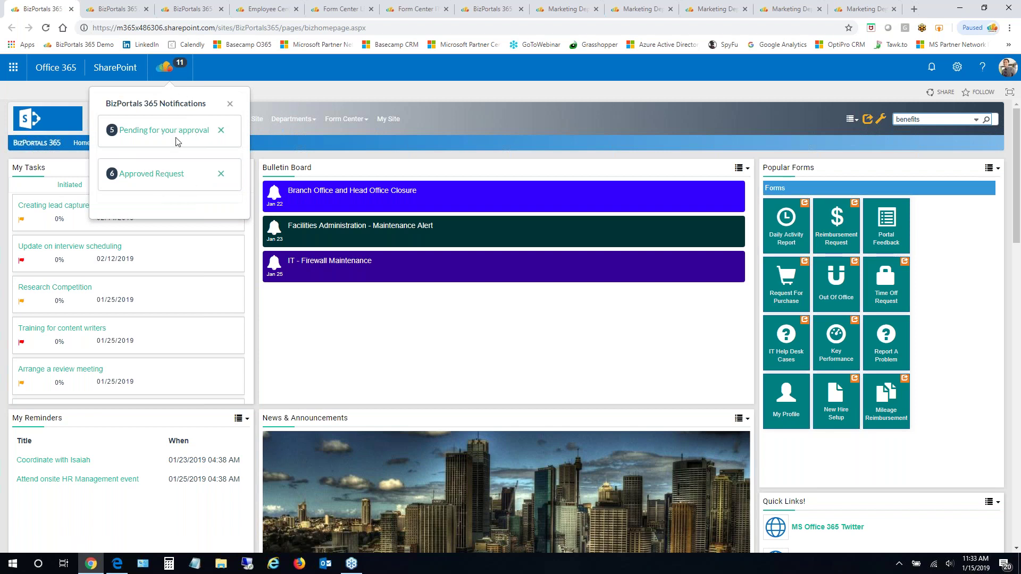
click(230, 104)
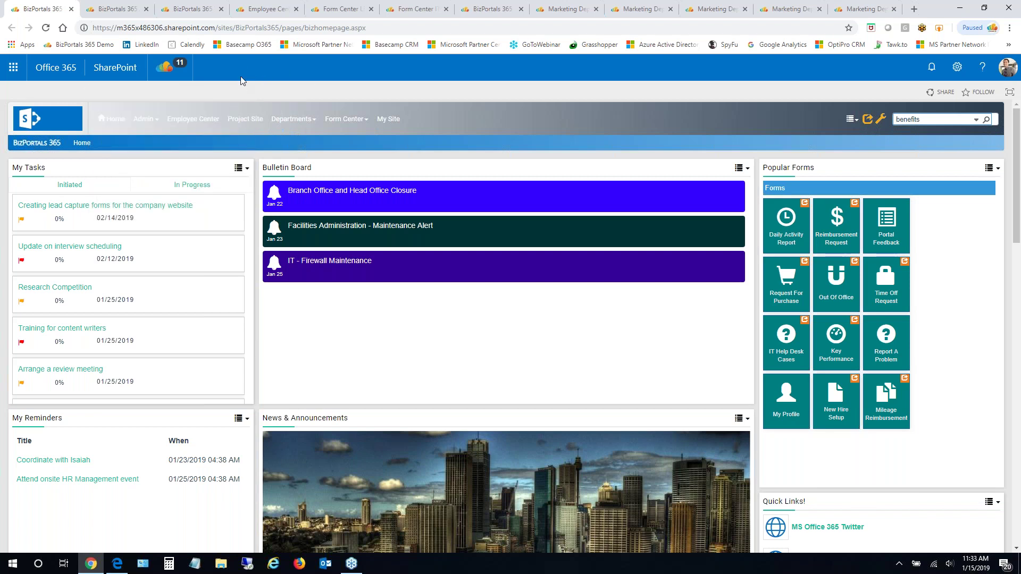
click(341, 9)
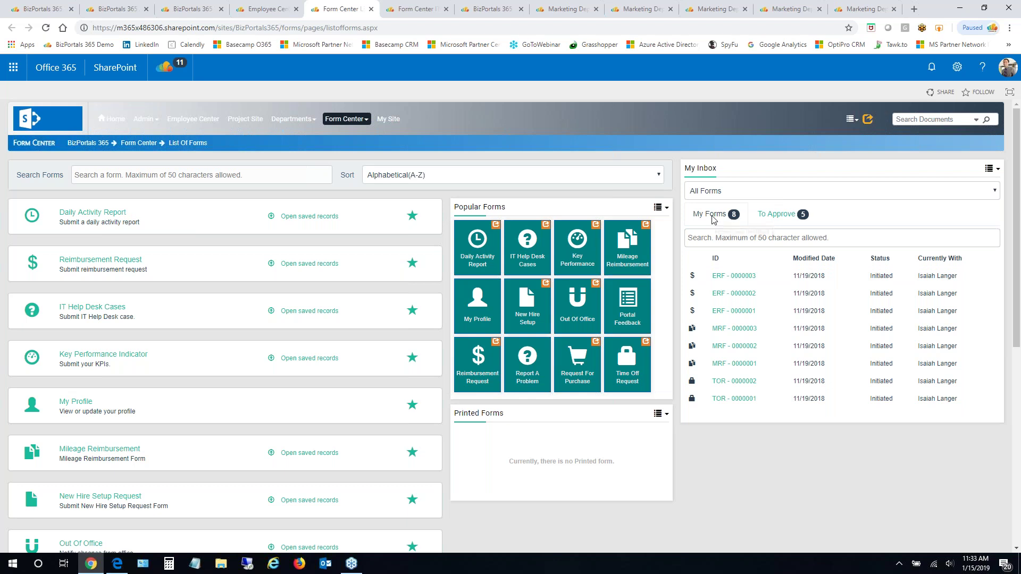
click(777, 215)
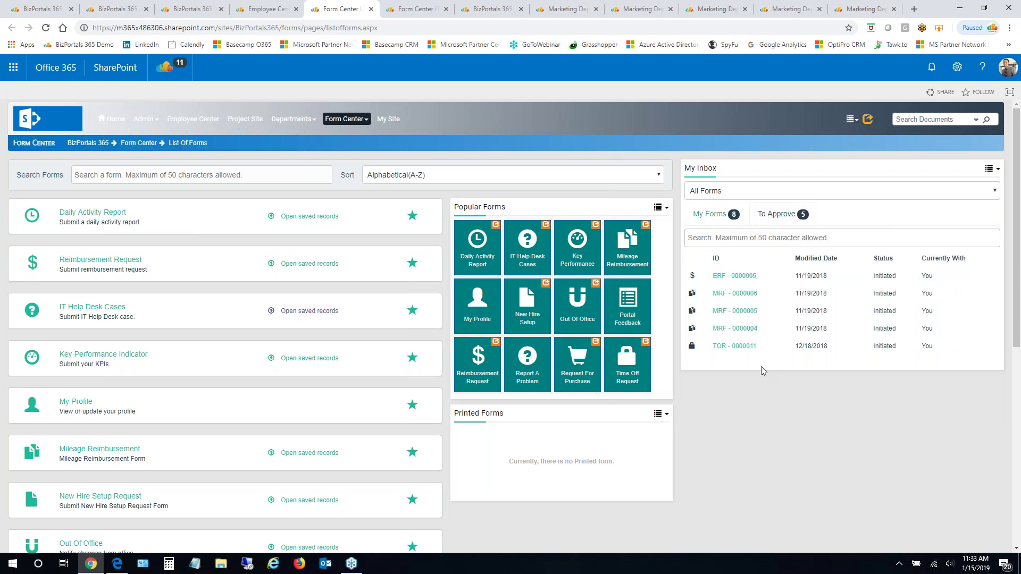
Open the pending Time Off Request, review its details and extra actions, approve it and close the form
click(736, 347)
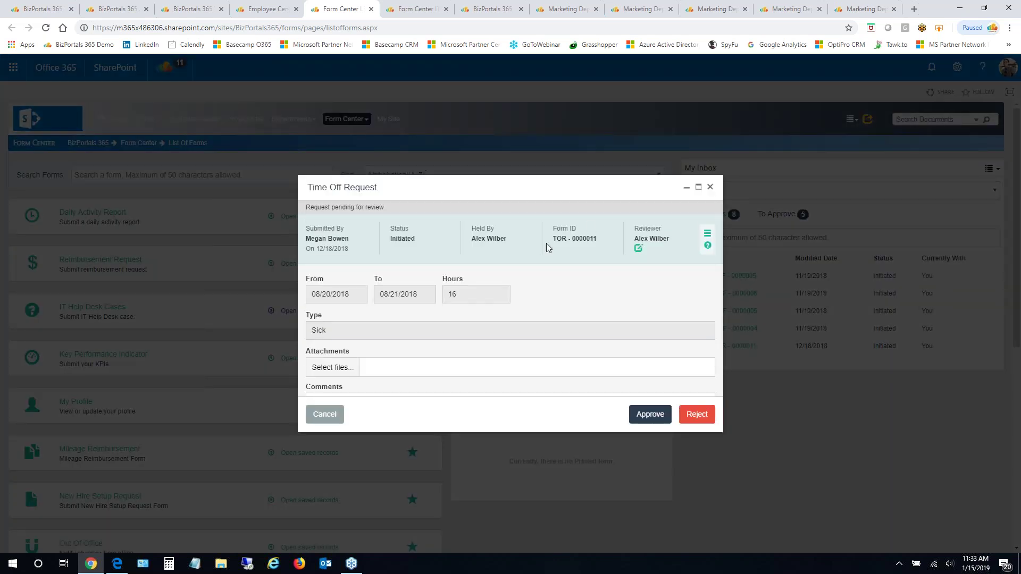
scroll(508, 346, down, 1)
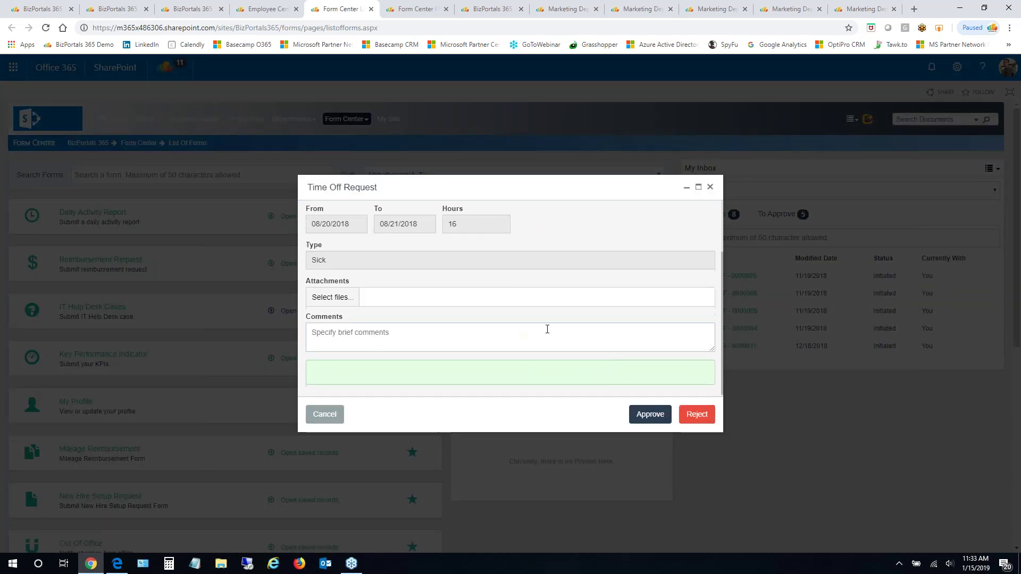
scroll(546, 328, up, 2)
click(706, 233)
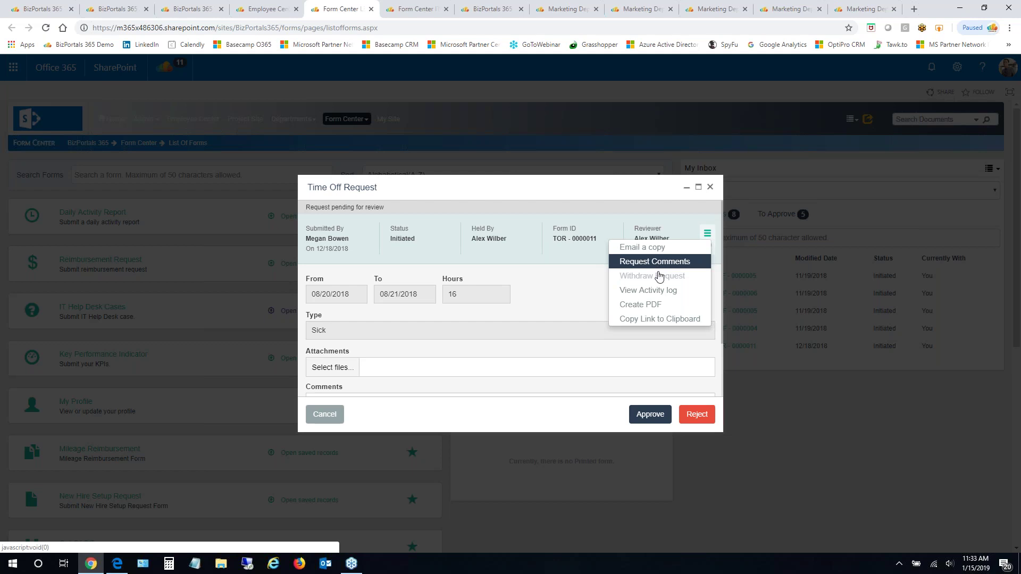
click(509, 369)
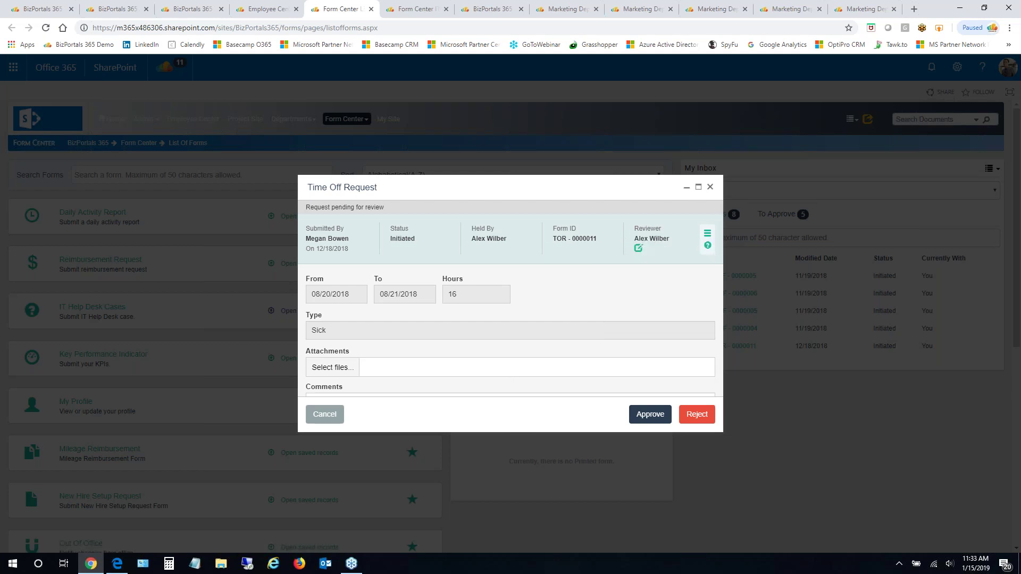
click(650, 418)
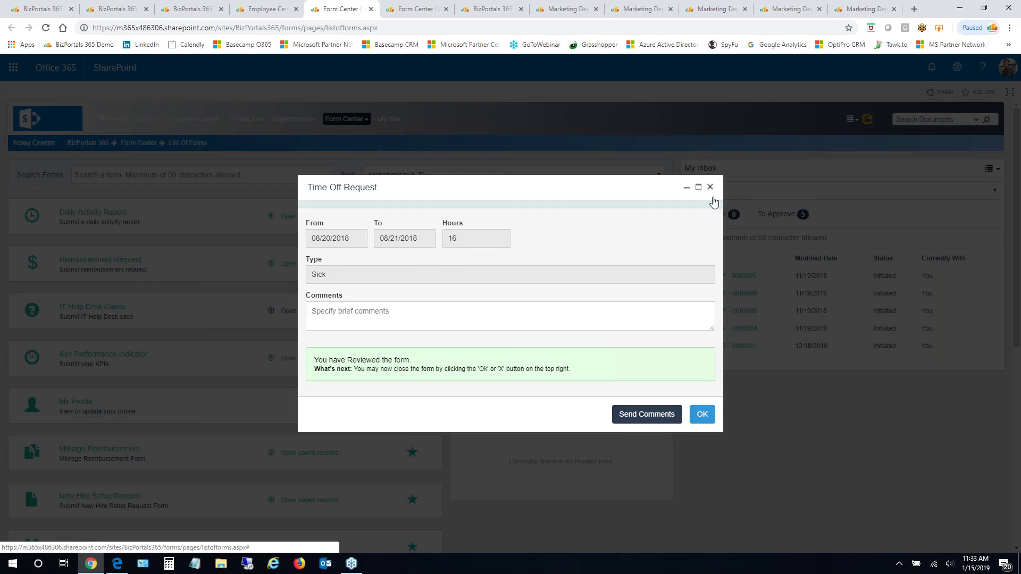
click(702, 414)
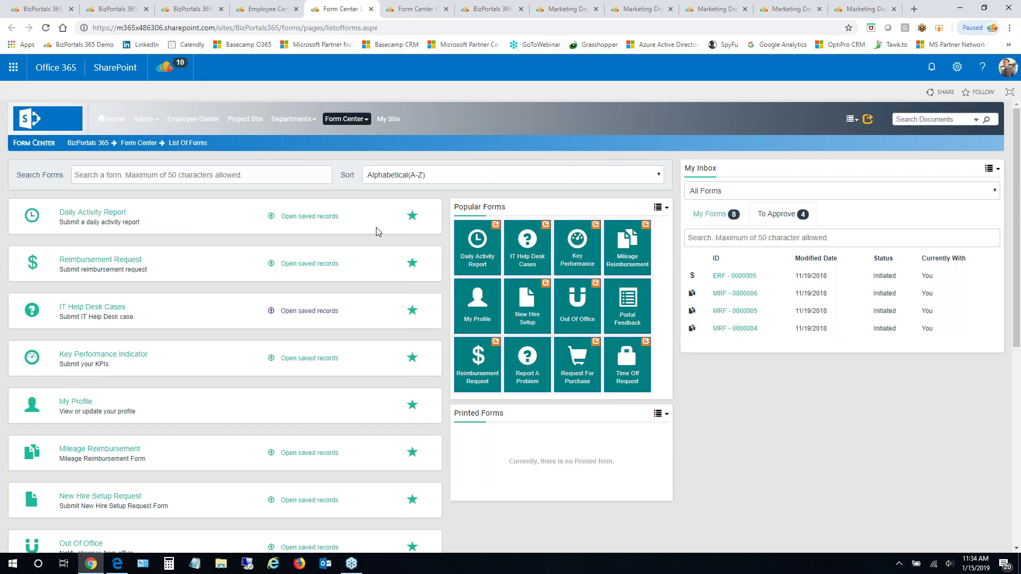
Open a blank IT Help Desk Case form from the home page, review its fields and category options, and close it without submitting
click(54, 9)
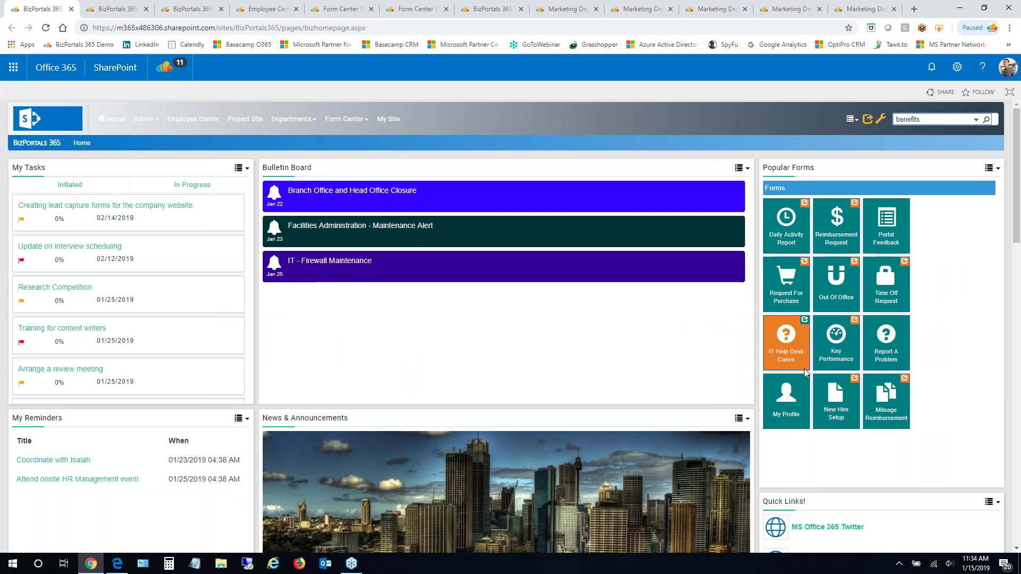
click(779, 354)
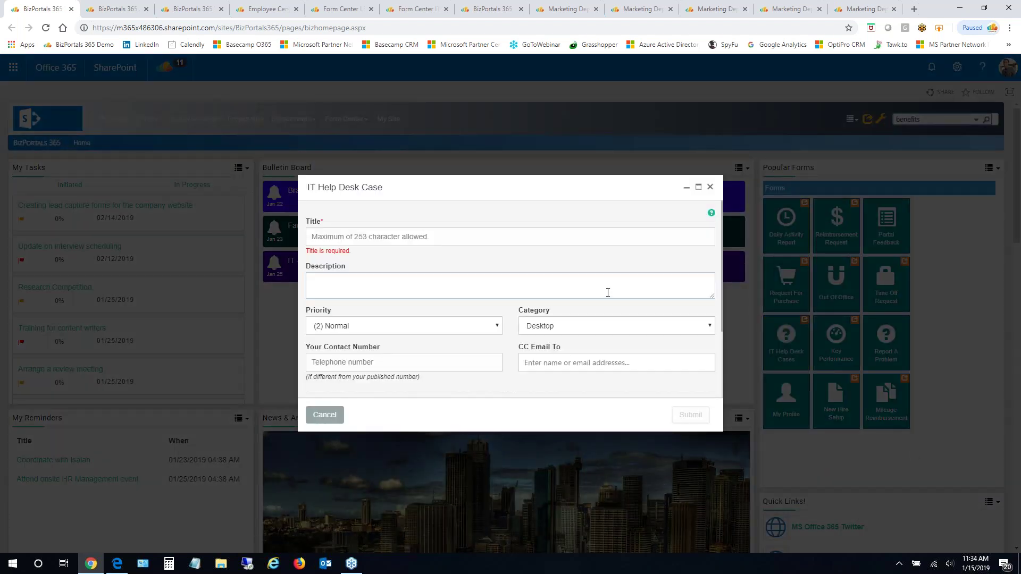
click(589, 330)
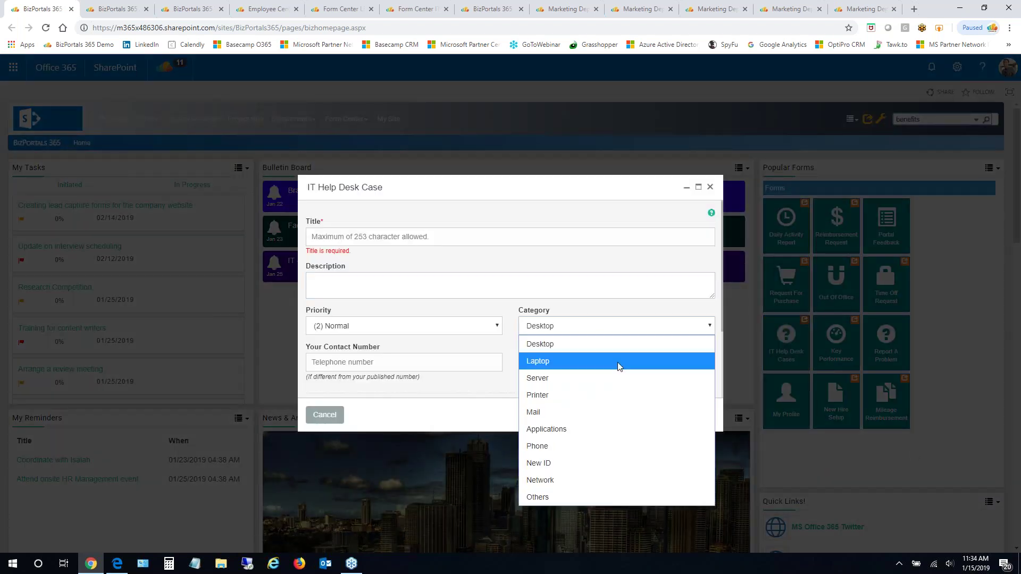
click(540, 270)
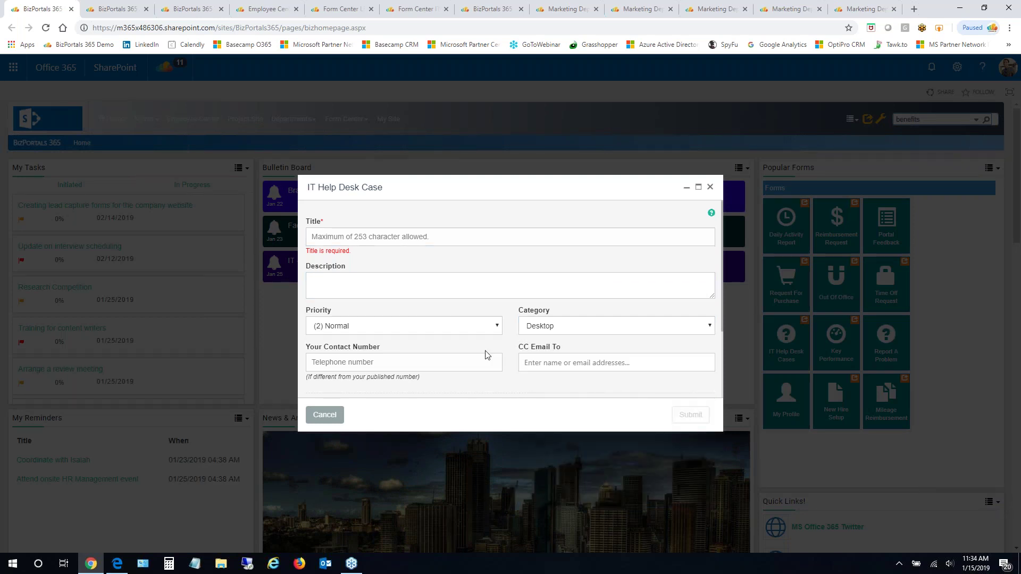
scroll(549, 358, down, 2)
scroll(550, 372, down, 2)
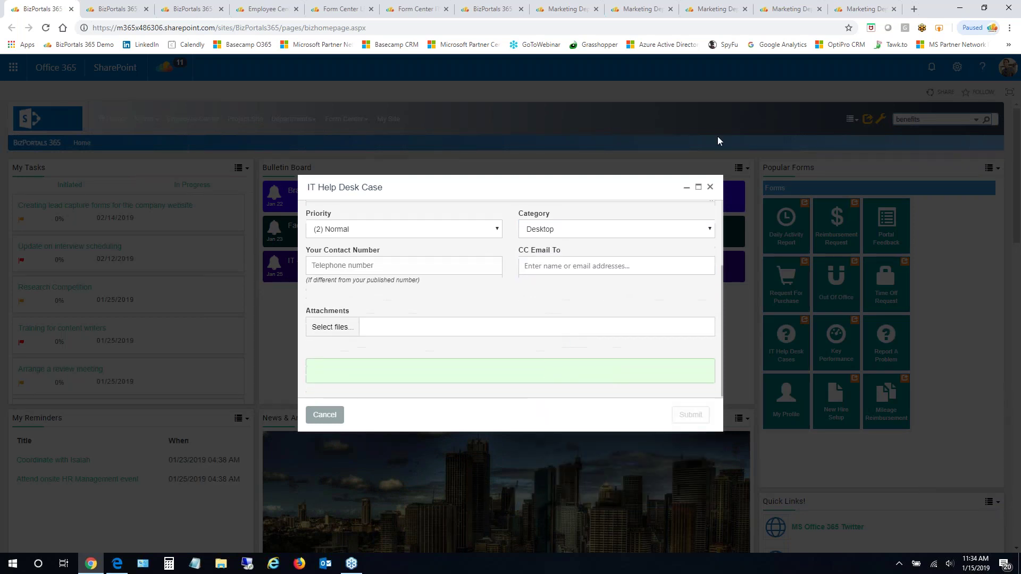
click(710, 188)
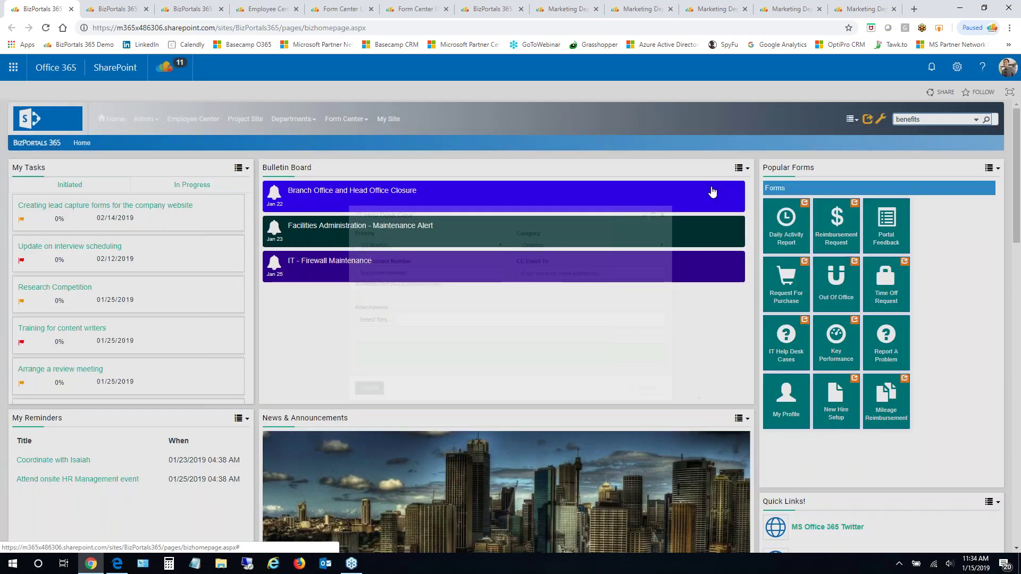
Open the saved records of IT Help Desk Cases from the Form Center's list of forms
click(342, 9)
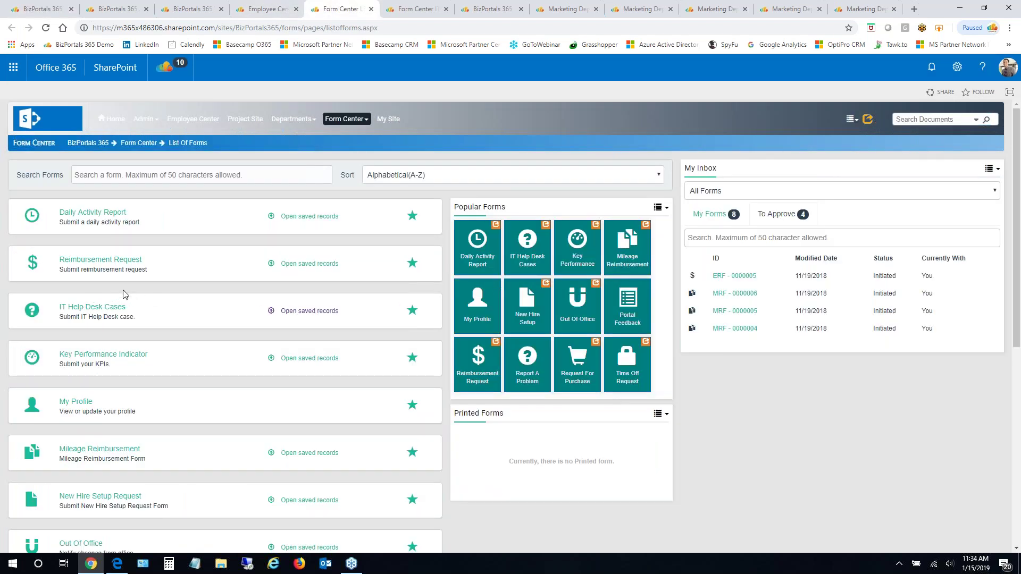
click(311, 317)
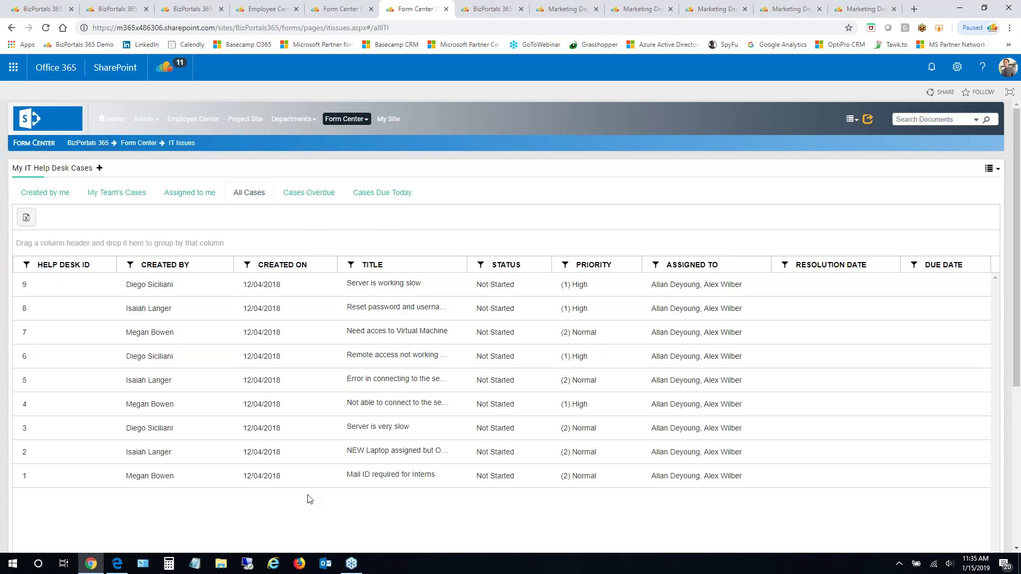
View the IT help desk cases for the team, those assigned to the current user, and all cases
click(112, 195)
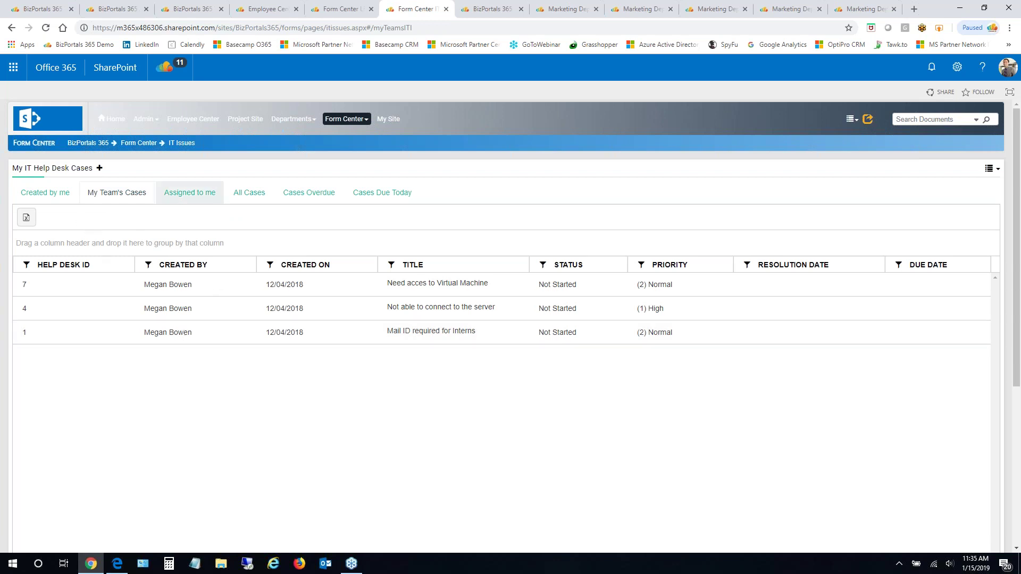
click(176, 195)
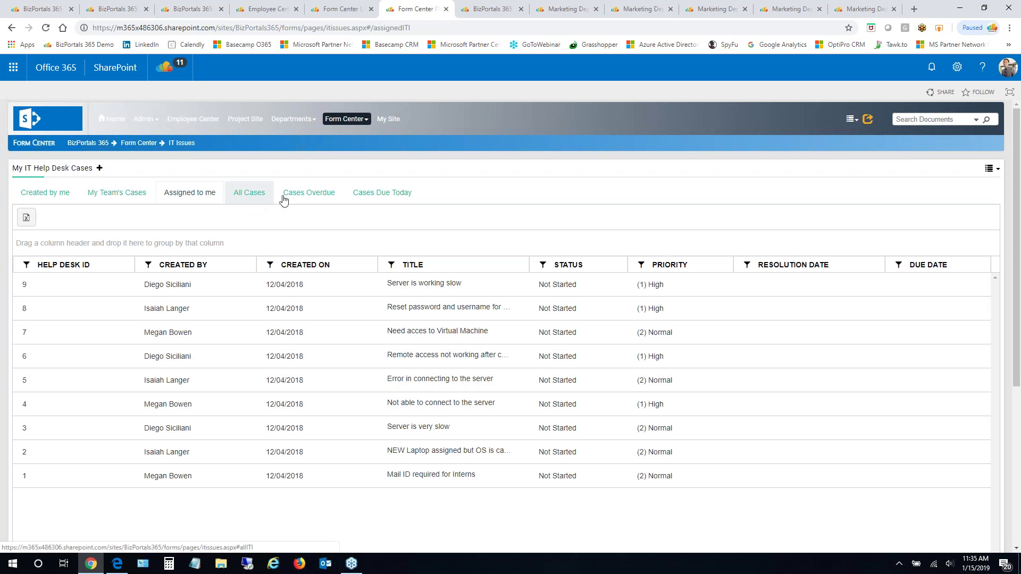
click(251, 199)
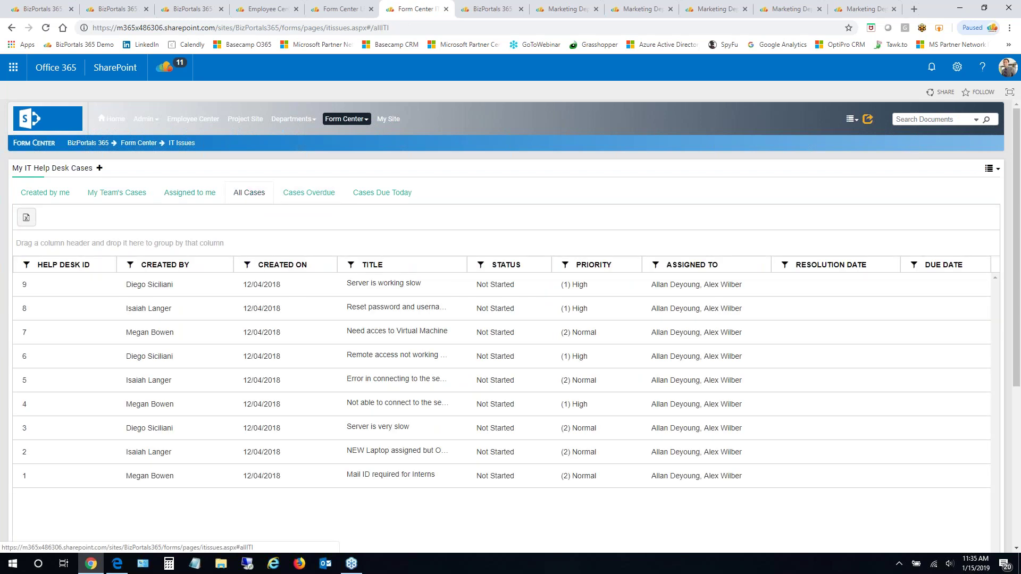
Return to the BizPortals 365 home page, check the Departments list, and go to the Marketing Department page
click(48, 11)
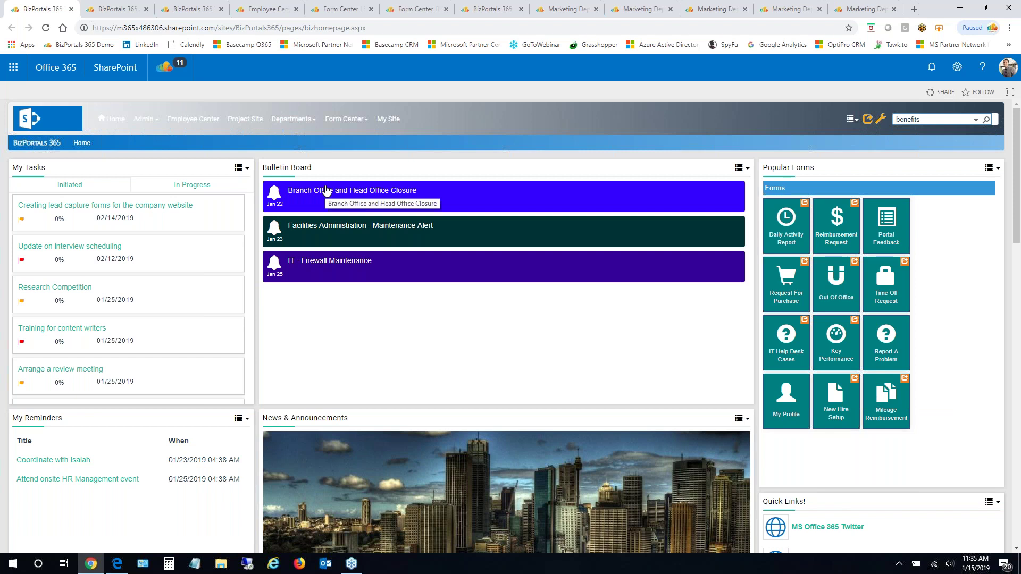
click(312, 123)
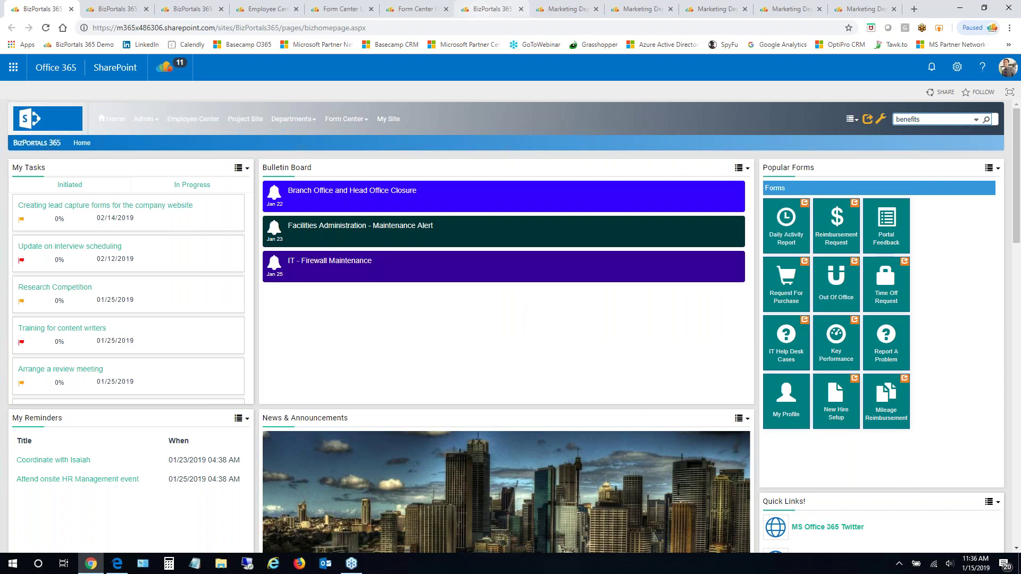
click(557, 12)
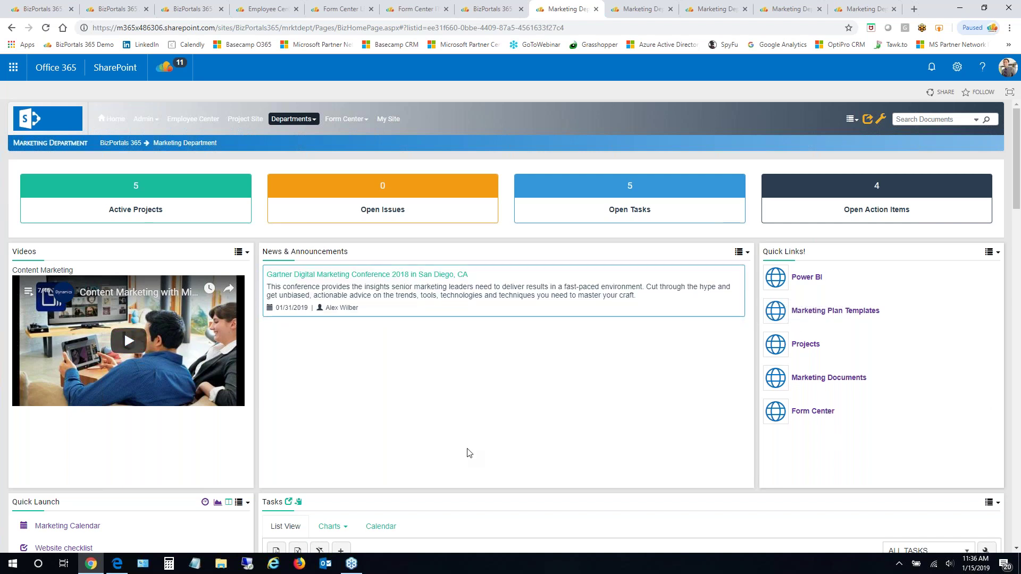
Start a new inline entry in the Marketing Department's Tasks list and cancel it
scroll(468, 453, down, 6)
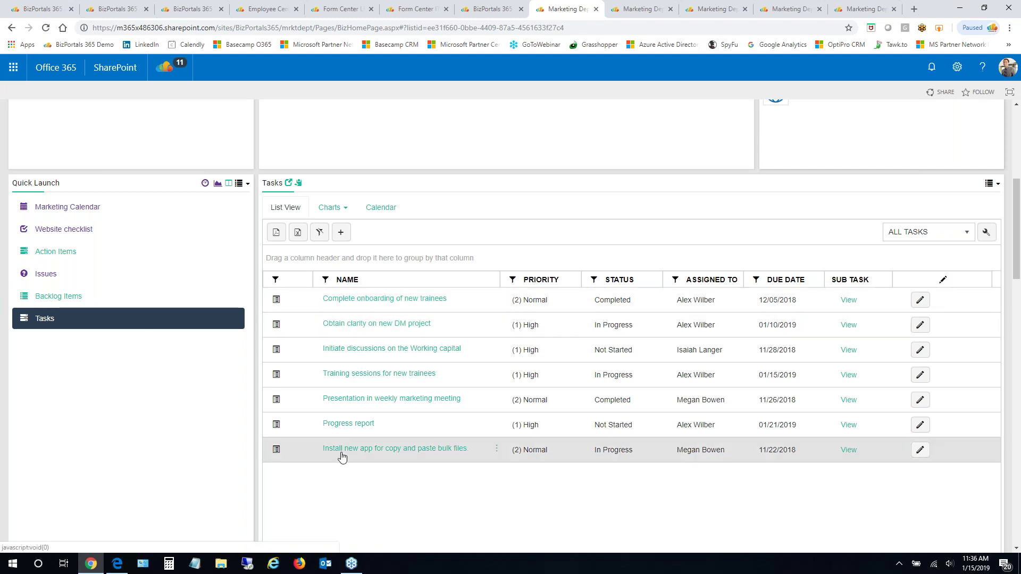
click(342, 233)
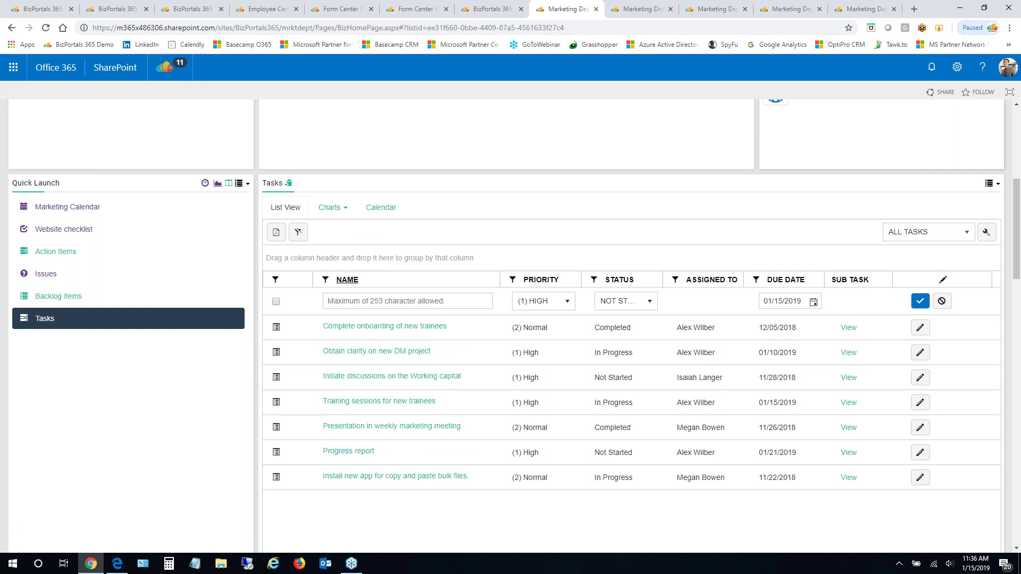
click(290, 183)
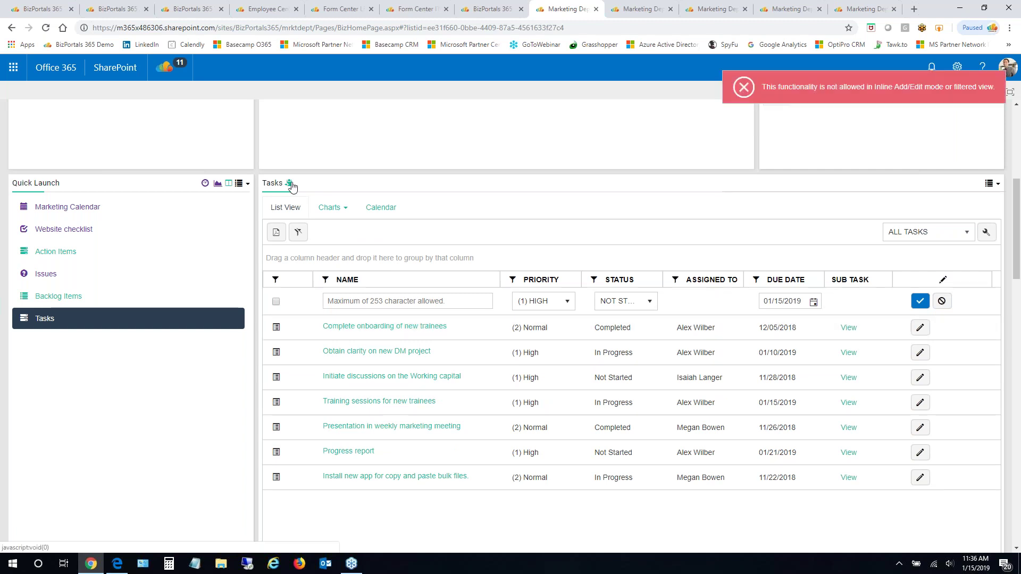
click(941, 301)
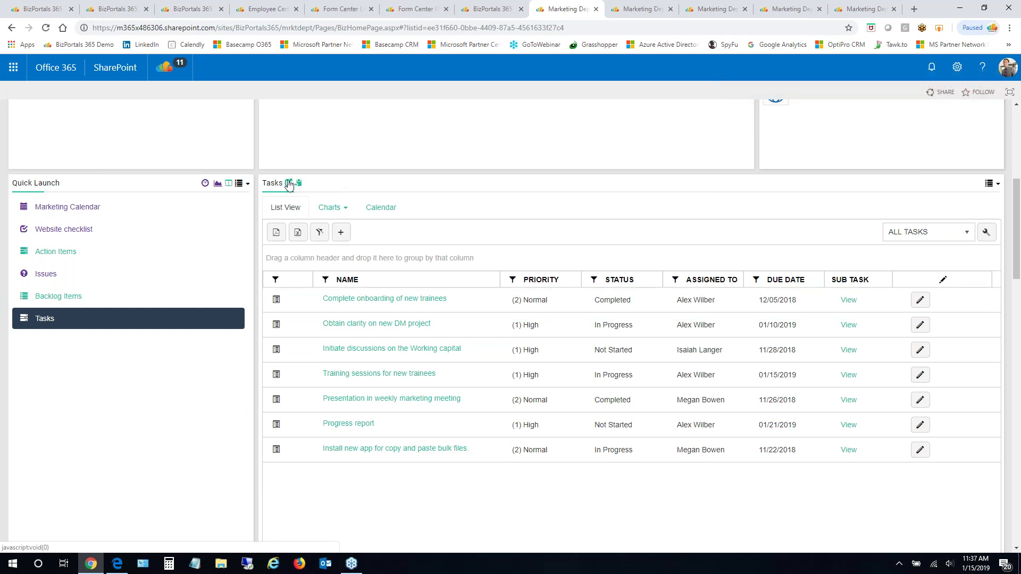
Open the full new-task form for the Marketing Department's Tasks list, review its fields and close it without saving
click(289, 184)
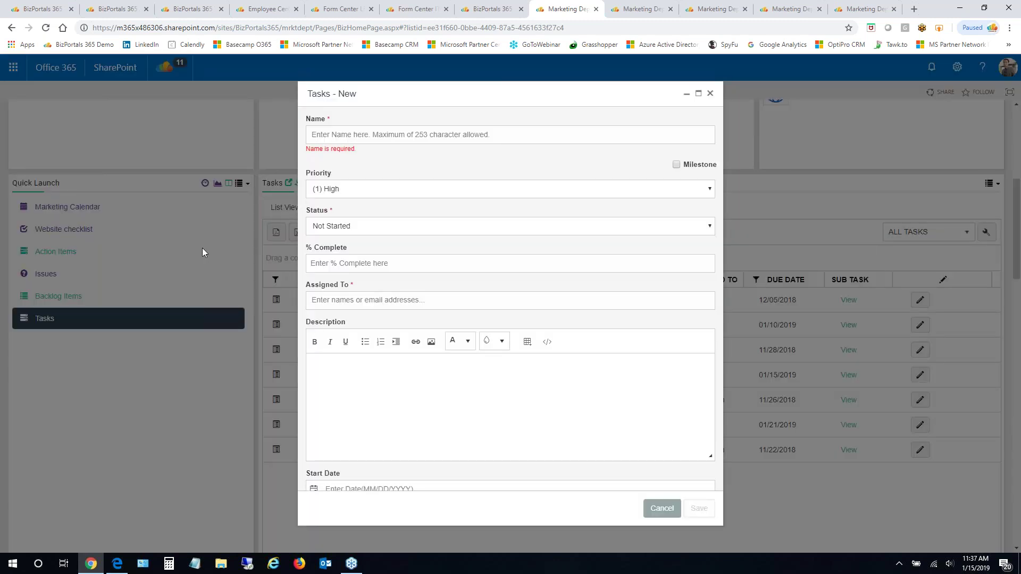
scroll(483, 273, down, 3)
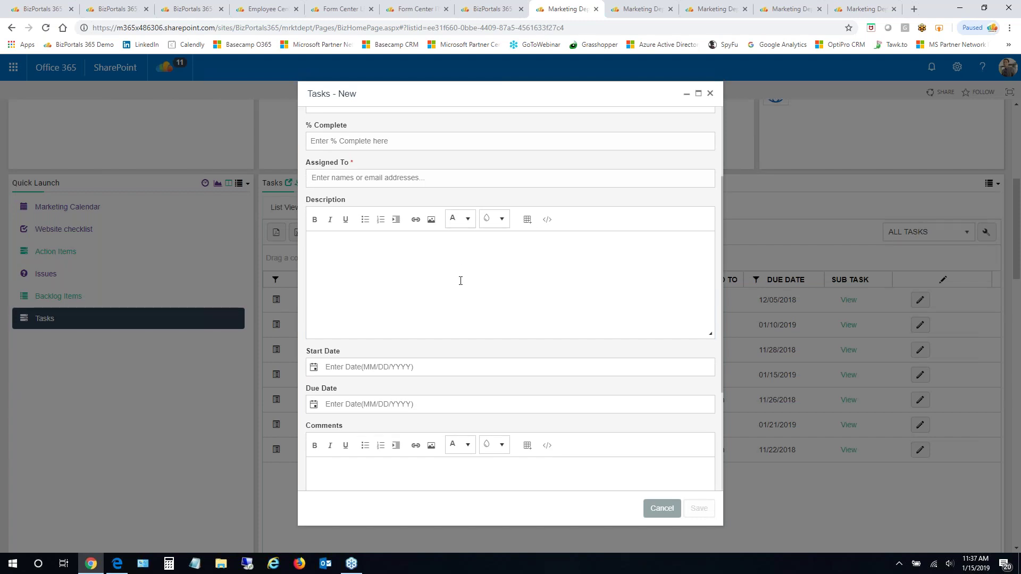
click(711, 97)
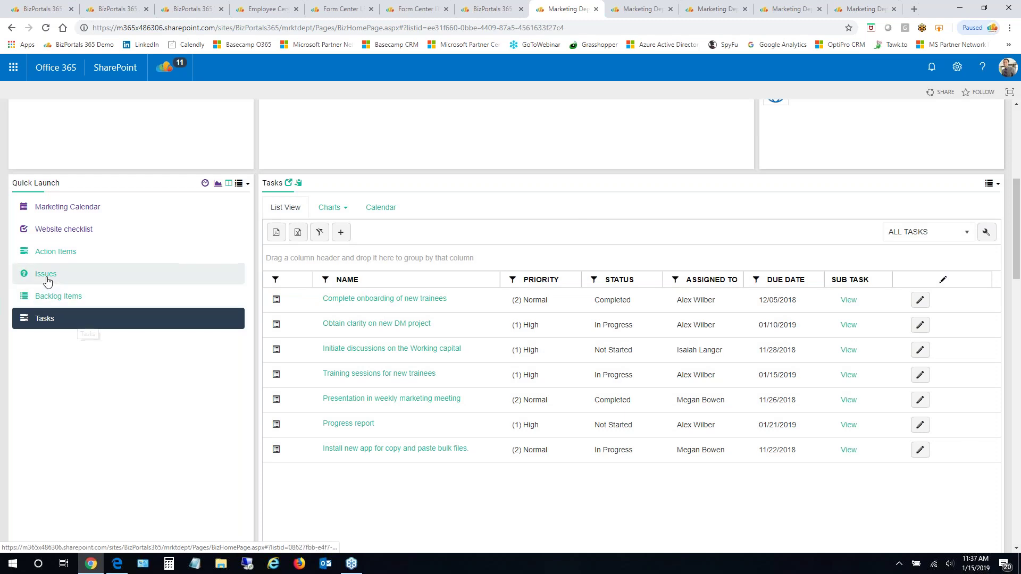
Show the Marketing Calendar from the department's Quick Launch, and check the Quick Launch's management options
click(78, 209)
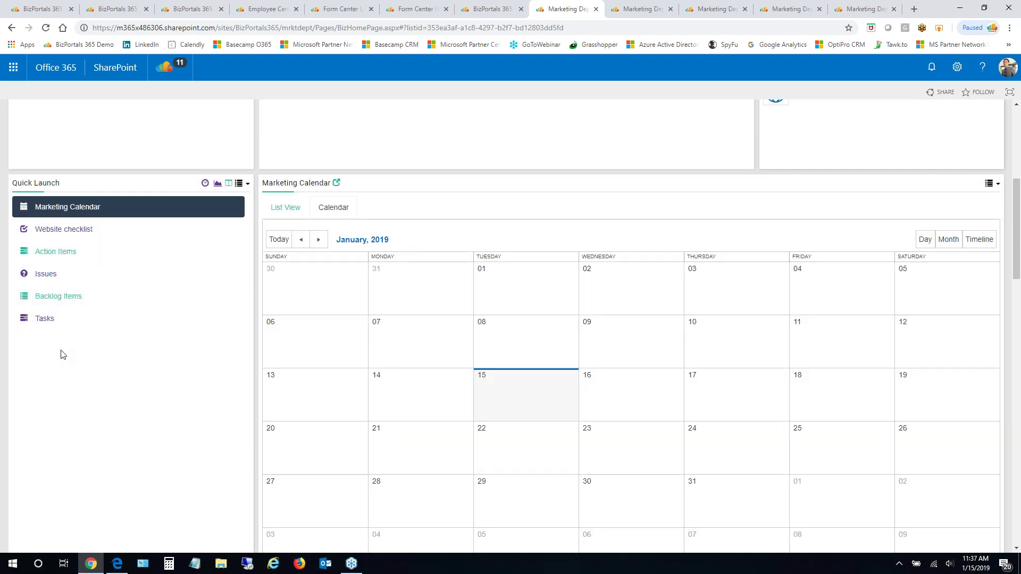
click(247, 184)
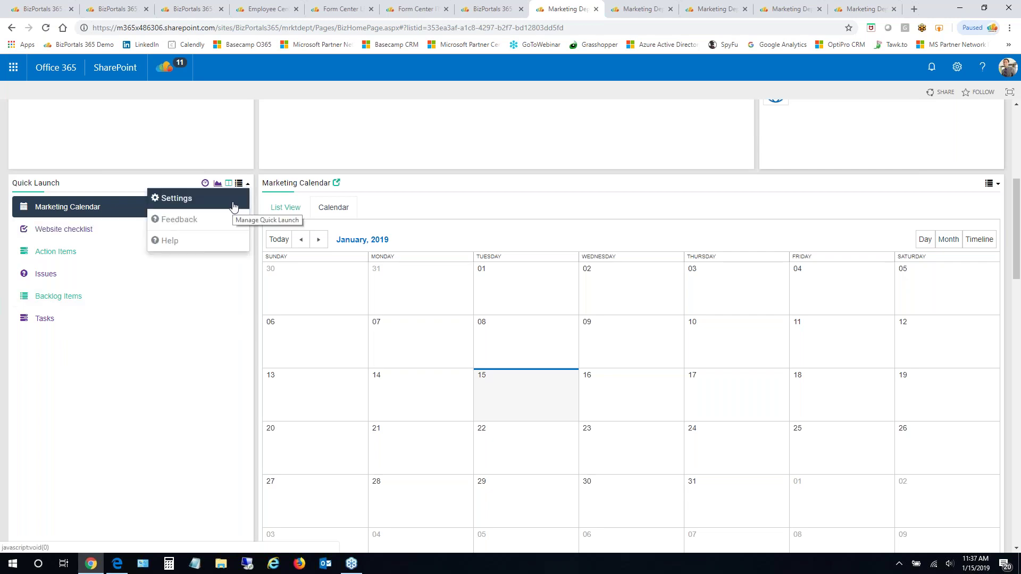
click(126, 360)
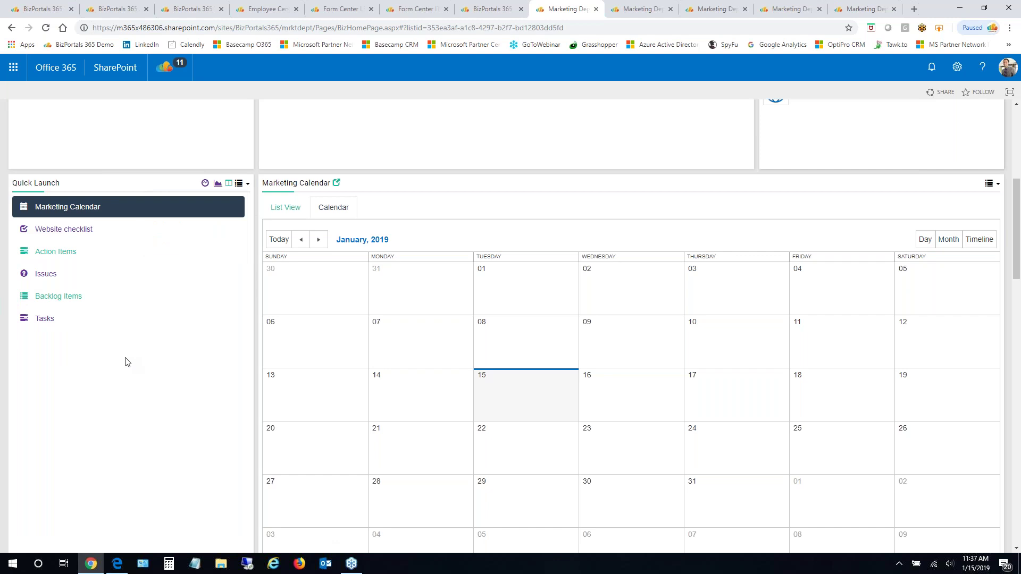
Review the action options for the Project LeadGen document in the Marketing Documents library, including Access Rights, Activity version history and Document Approval workflow
scroll(135, 370, up, 6)
scroll(143, 392, down, 12)
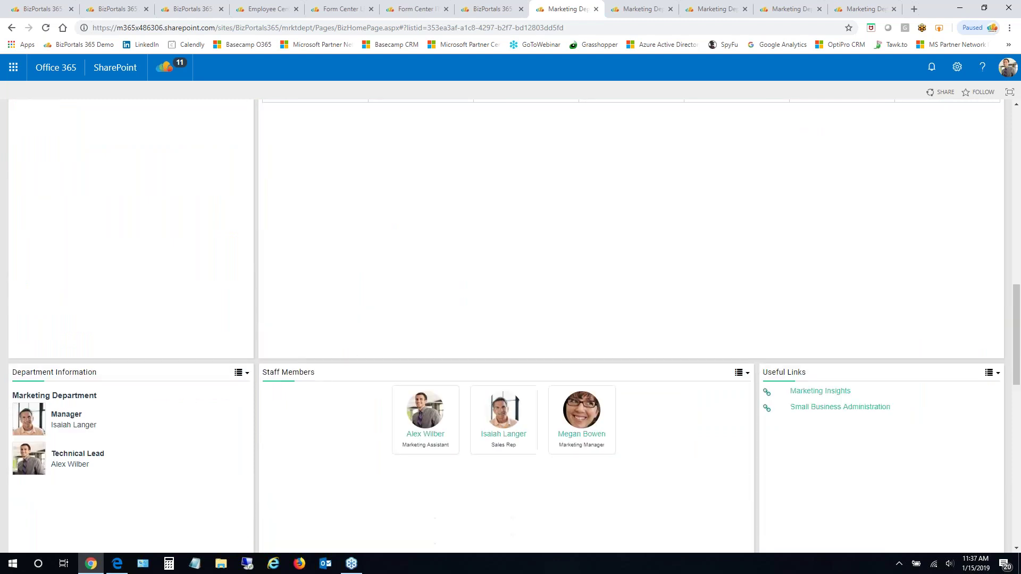
scroll(368, 516, down, 5)
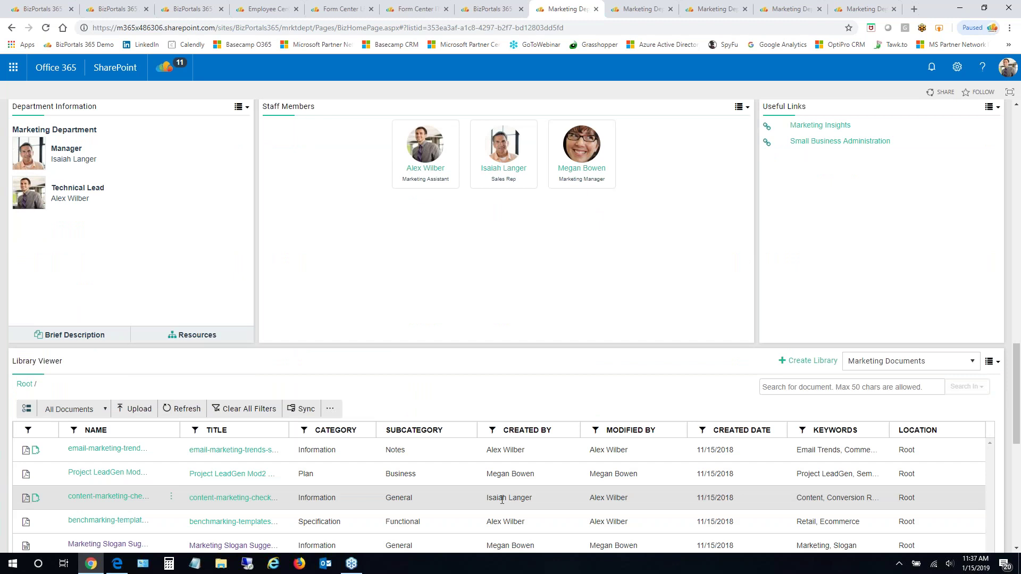
scroll(547, 462, down, 4)
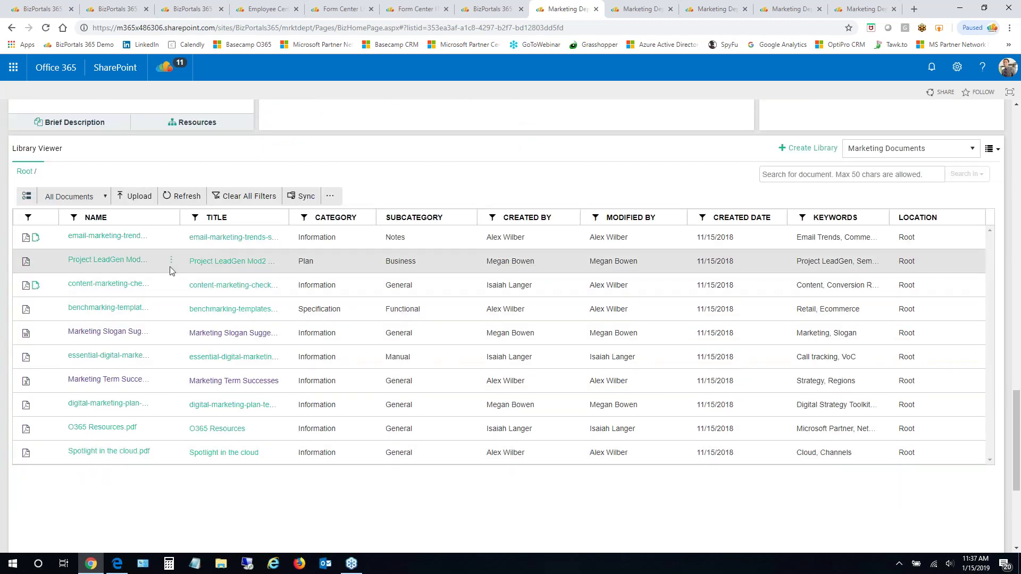
click(171, 262)
mouse_move(188, 280)
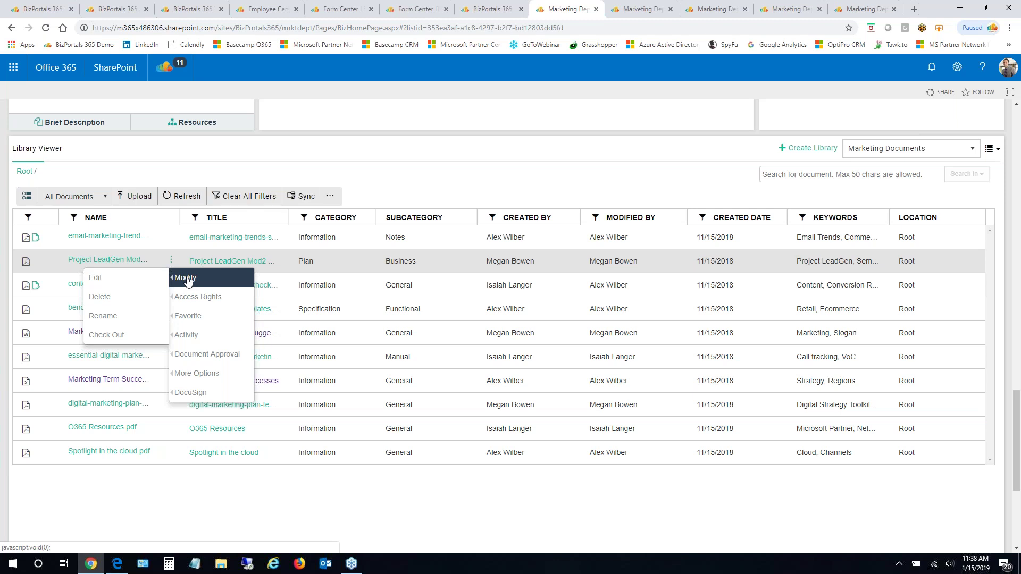
mouse_move(180, 318)
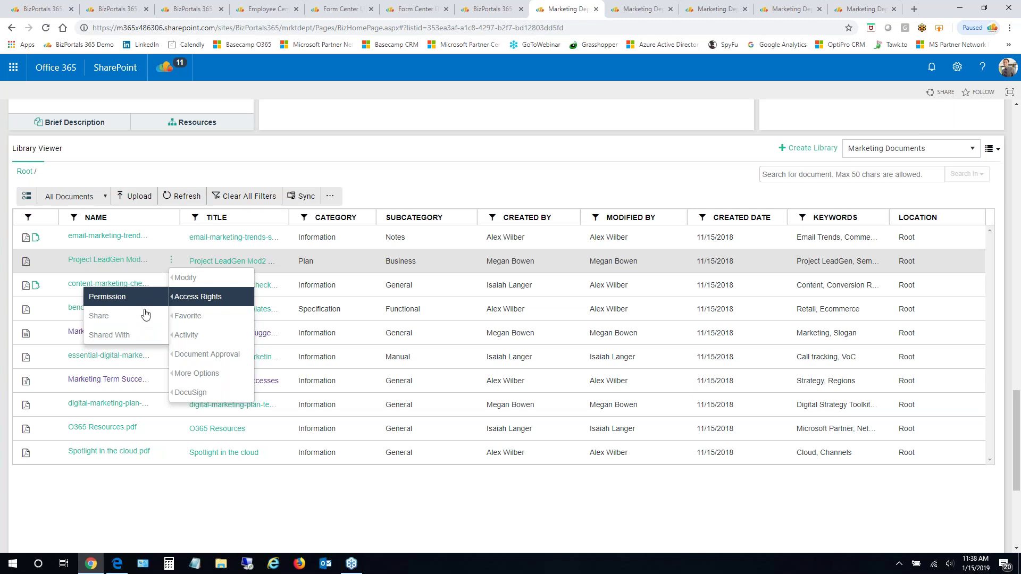
mouse_move(209, 336)
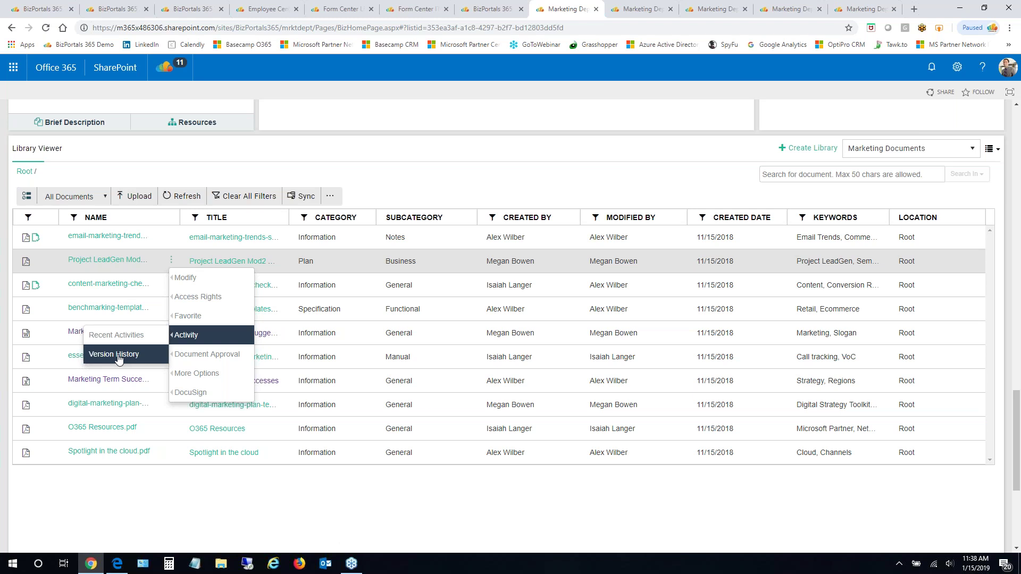
mouse_move(228, 357)
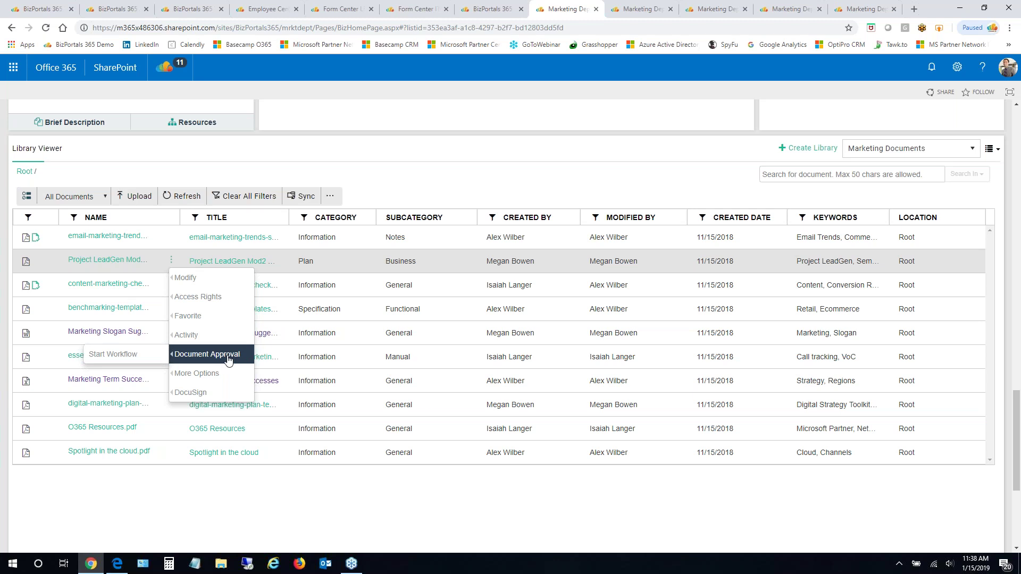
mouse_move(176, 356)
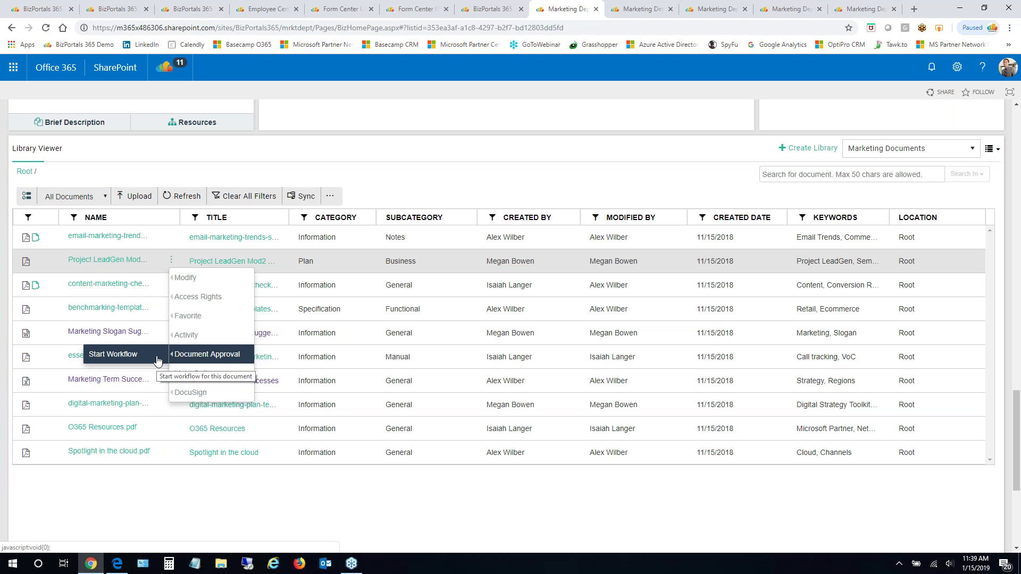
mouse_move(213, 383)
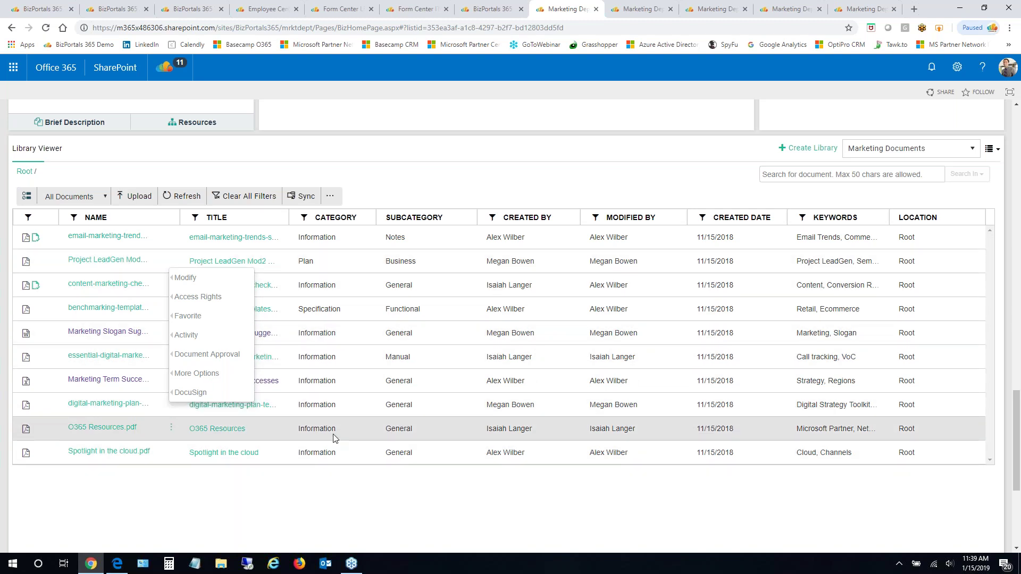
Open the Marketing Department's Projects site and review its recent projects, projects list and Create Project option
scroll(332, 442, up, 12)
scroll(335, 332, up, 8)
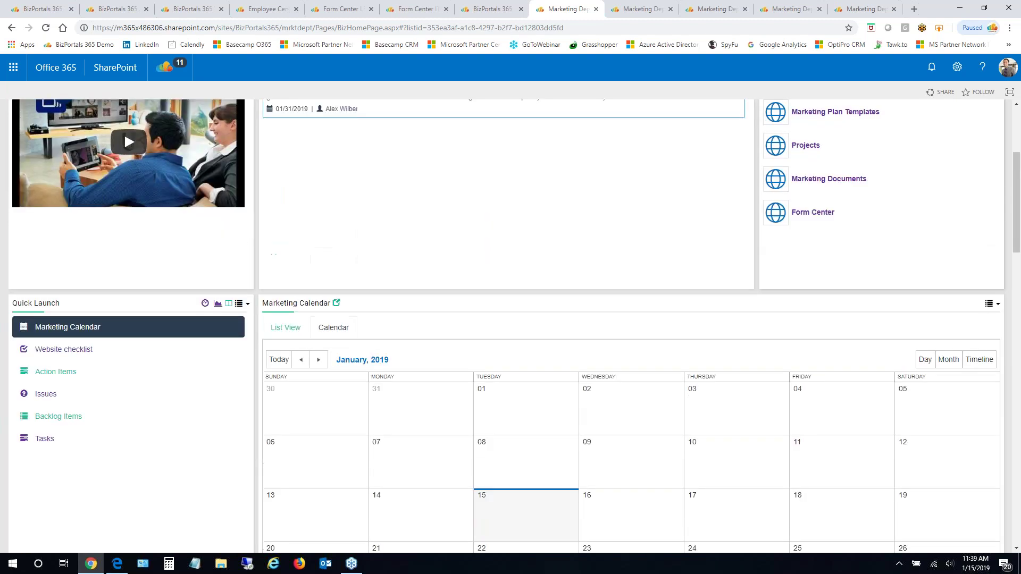
scroll(335, 332, up, 2)
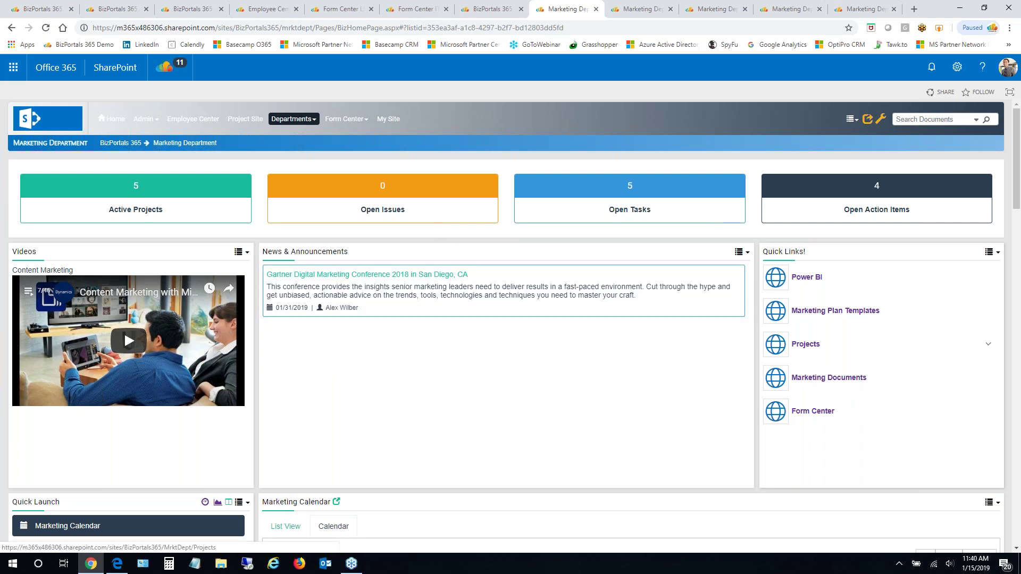
click(806, 347)
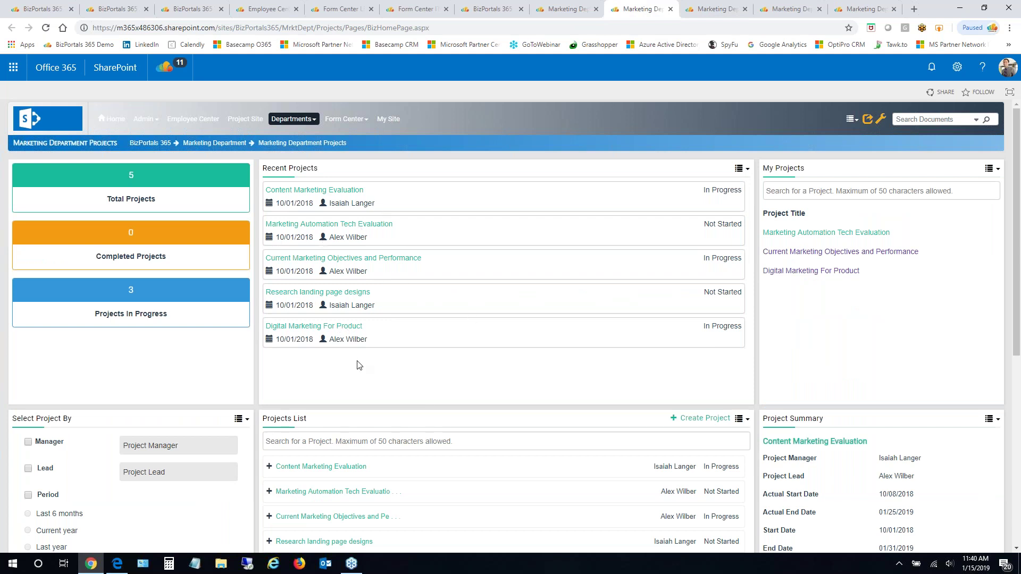
scroll(107, 446, down, 3)
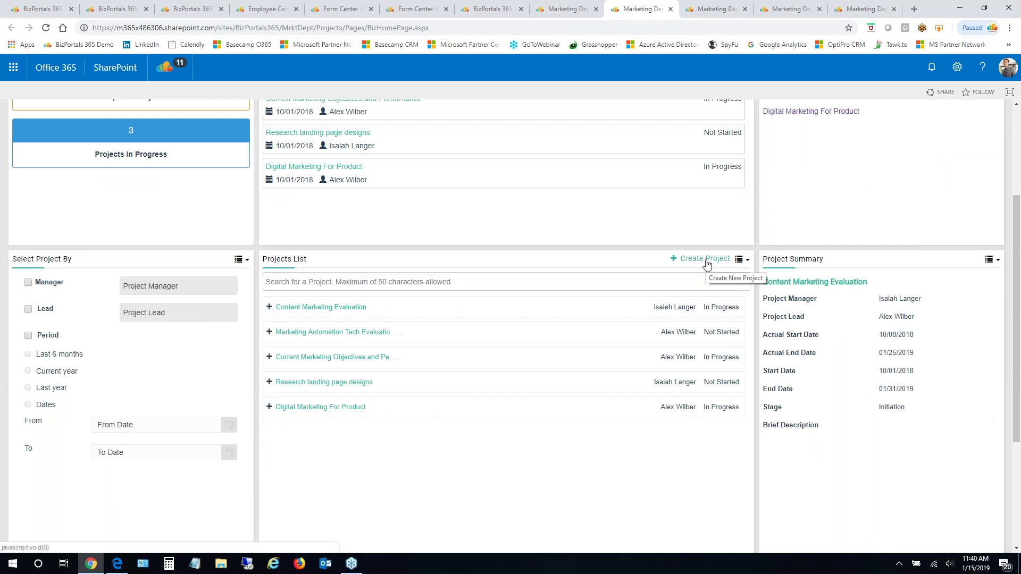
scroll(631, 319, up, 3)
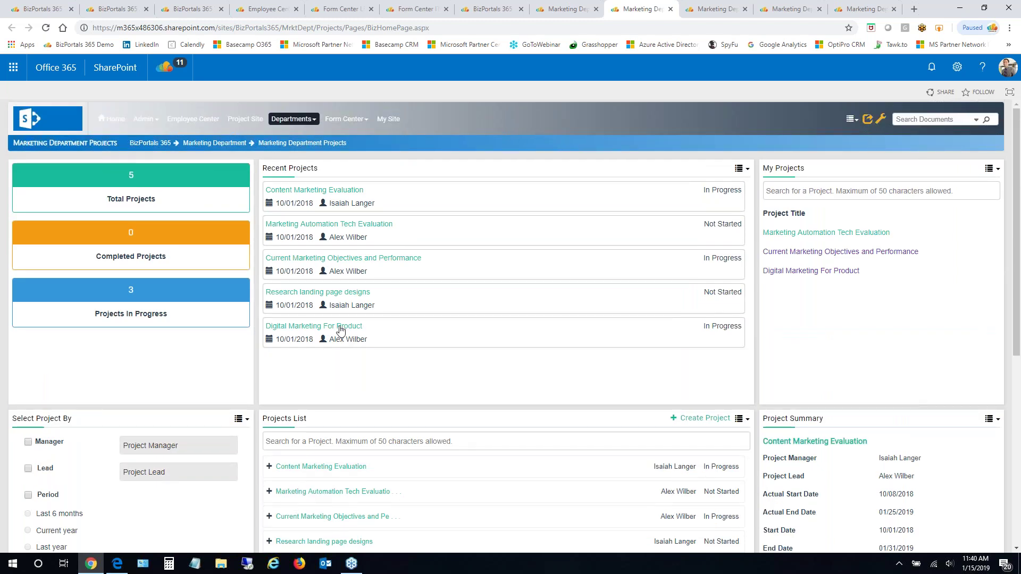
Go to the detail page of the Digital Marketing For Product project and review its summary, announcements and discussions
click(709, 5)
scroll(540, 287, up, 5)
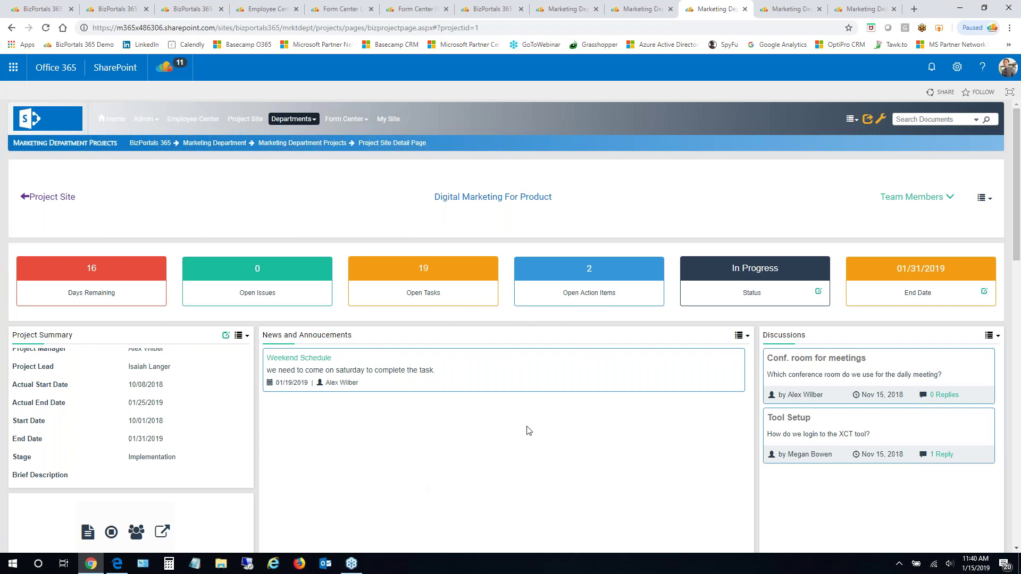
scroll(527, 429, down, 3)
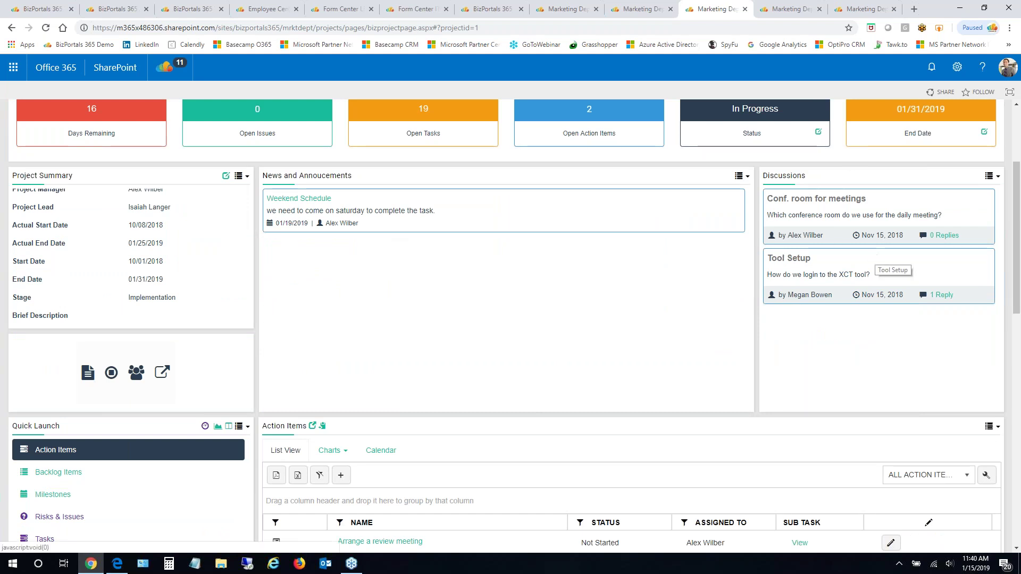
Open the reply box of the "Conf. room for meetings" discussion, close it without replying, and view the project's Action Items list
click(802, 202)
click(357, 323)
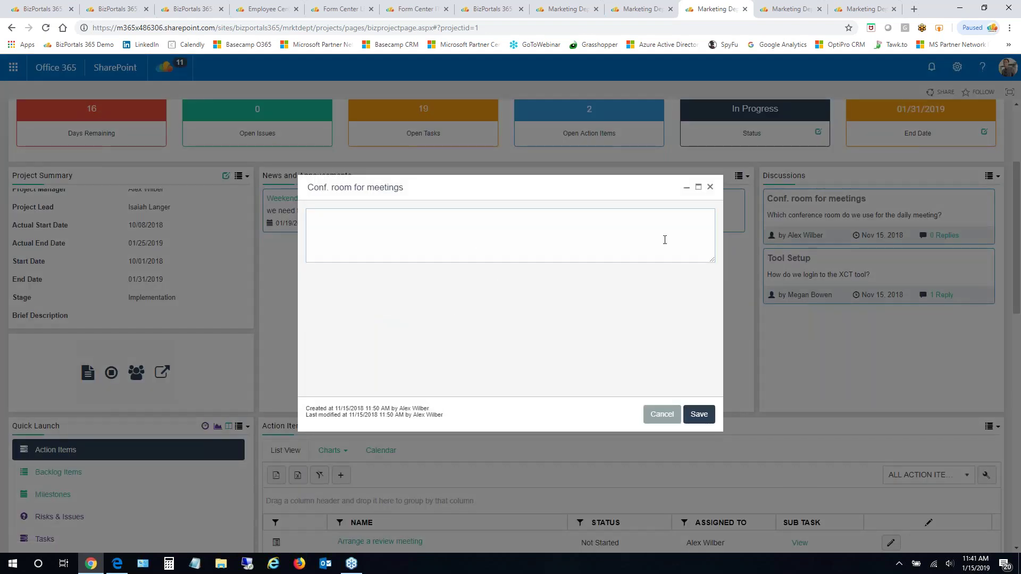
click(710, 187)
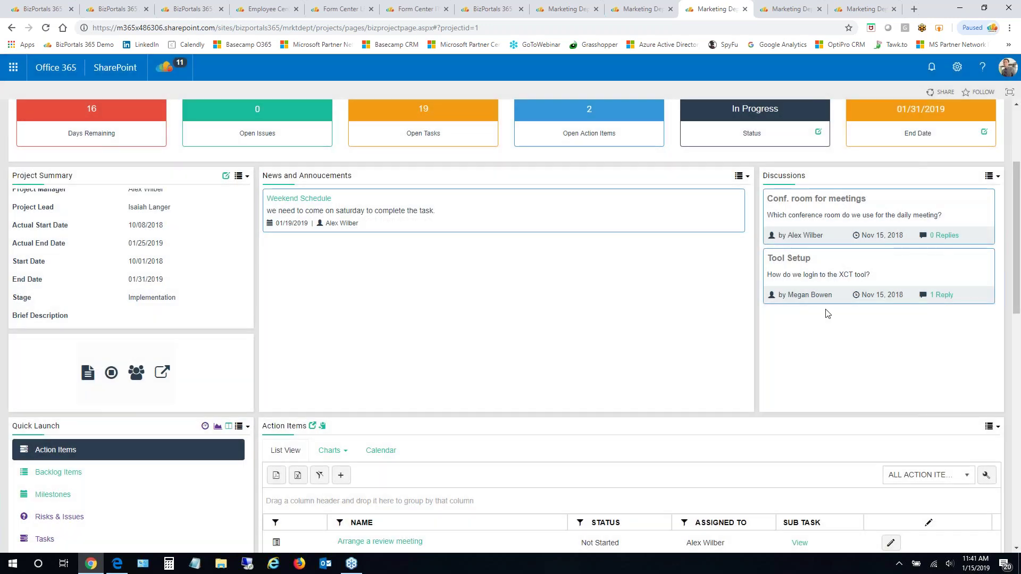
scroll(343, 410, down, 4)
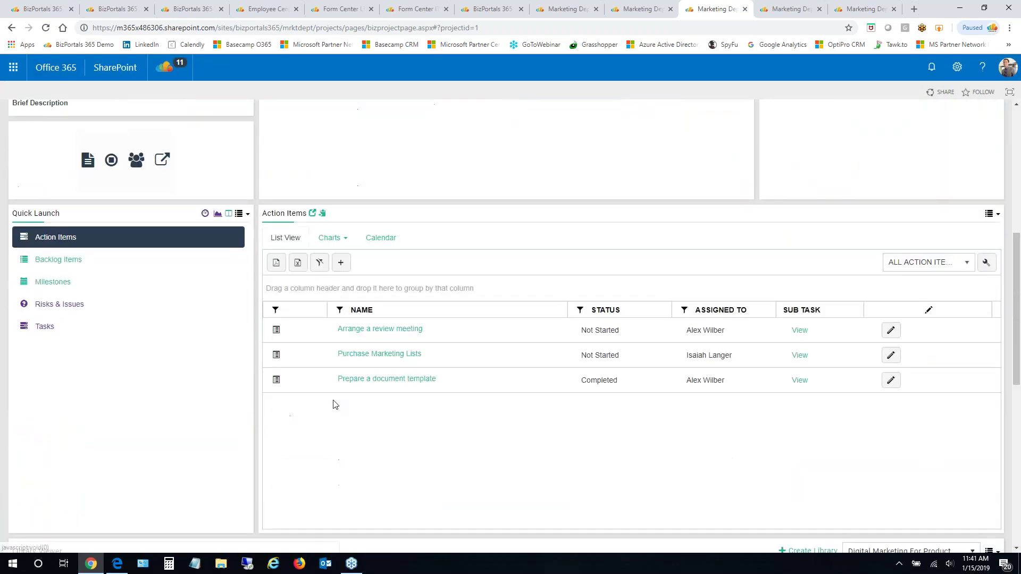
View the project's Tasks list, and review its Gantt chart with the grid widened to show the Resources and Start Date columns
click(47, 328)
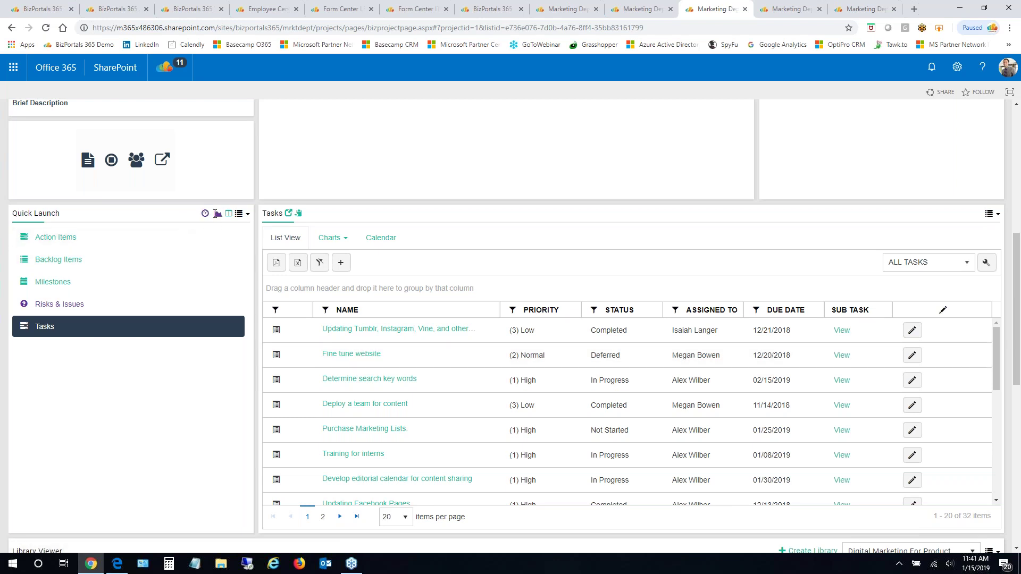
click(787, 9)
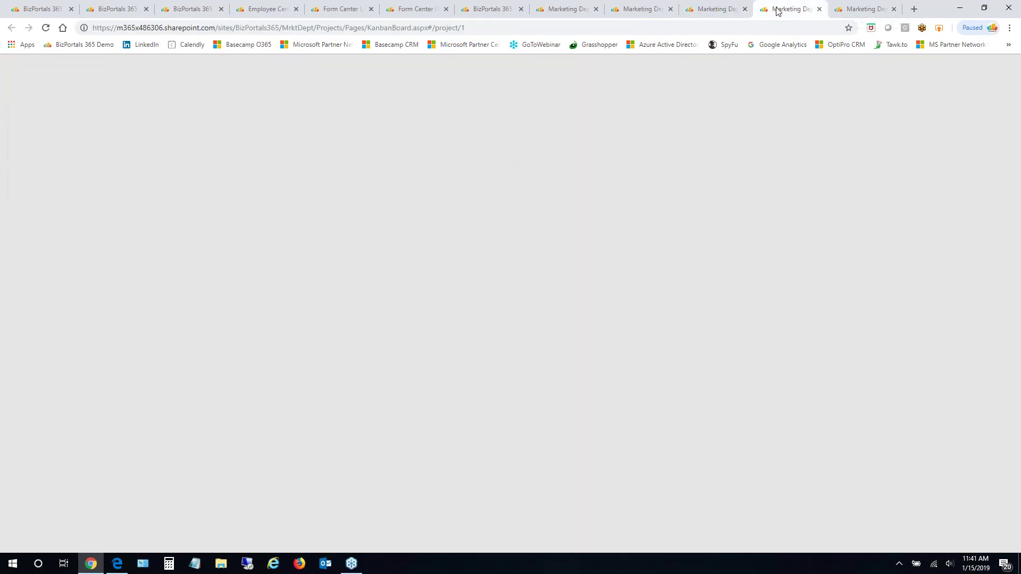
click(833, 11)
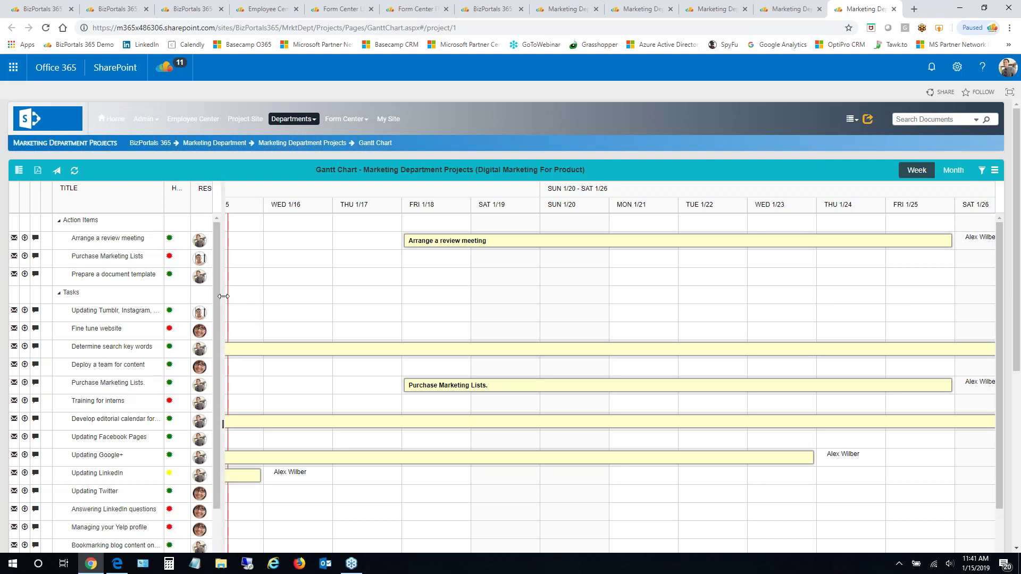
drag(223, 296, 367, 297)
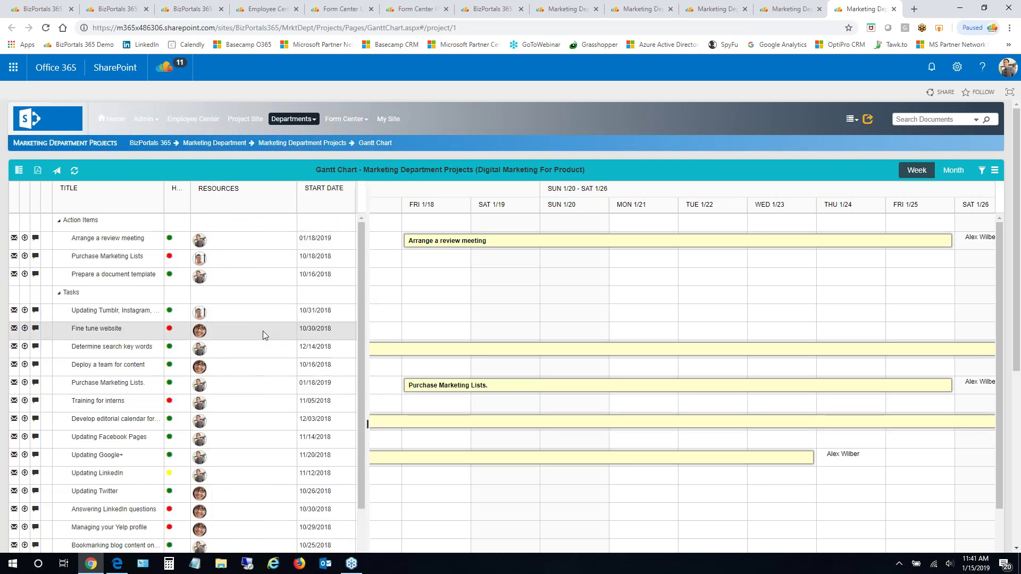
scroll(296, 387, down, 4)
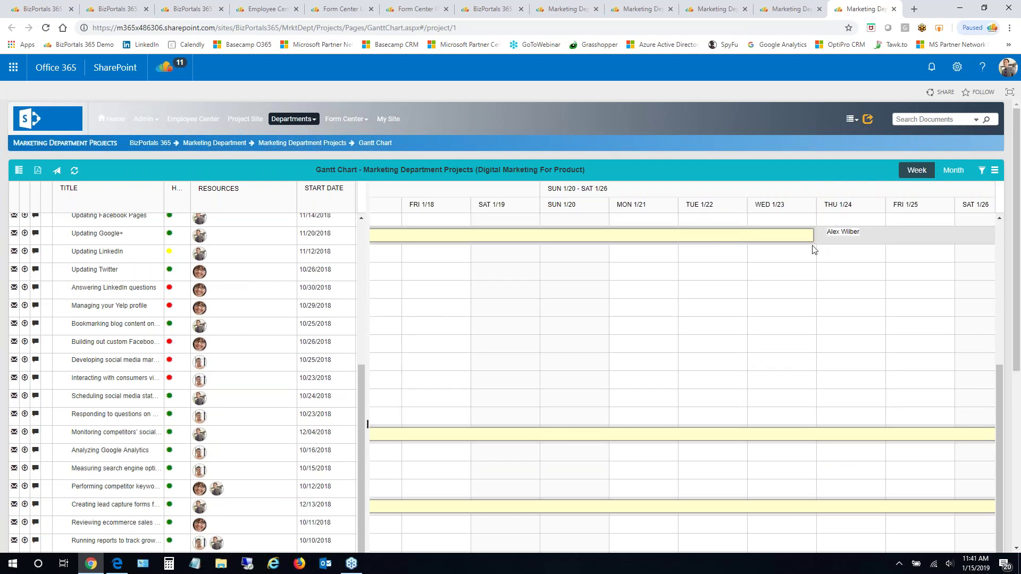
drag(821, 237, 759, 233)
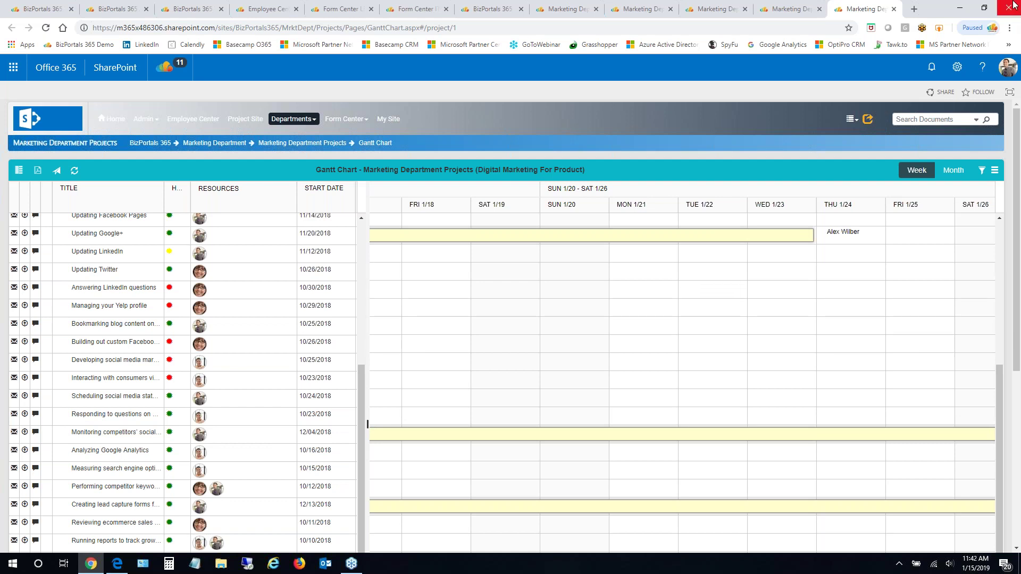
On the project's Kanban board, collapse the Action Items group and move the "Purchase Marketing Lists." task from Not Started to In Progress
click(802, 14)
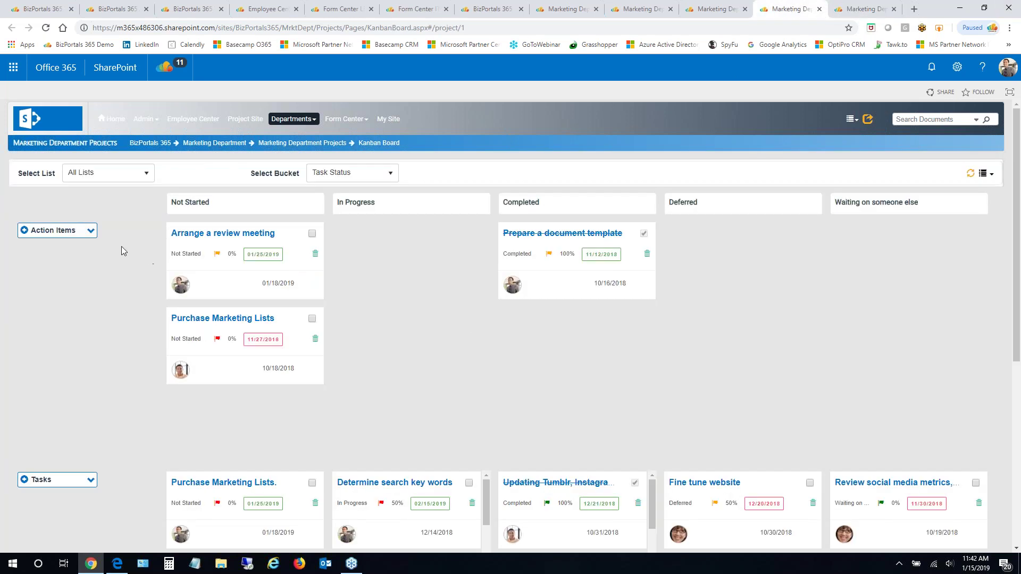
click(91, 231)
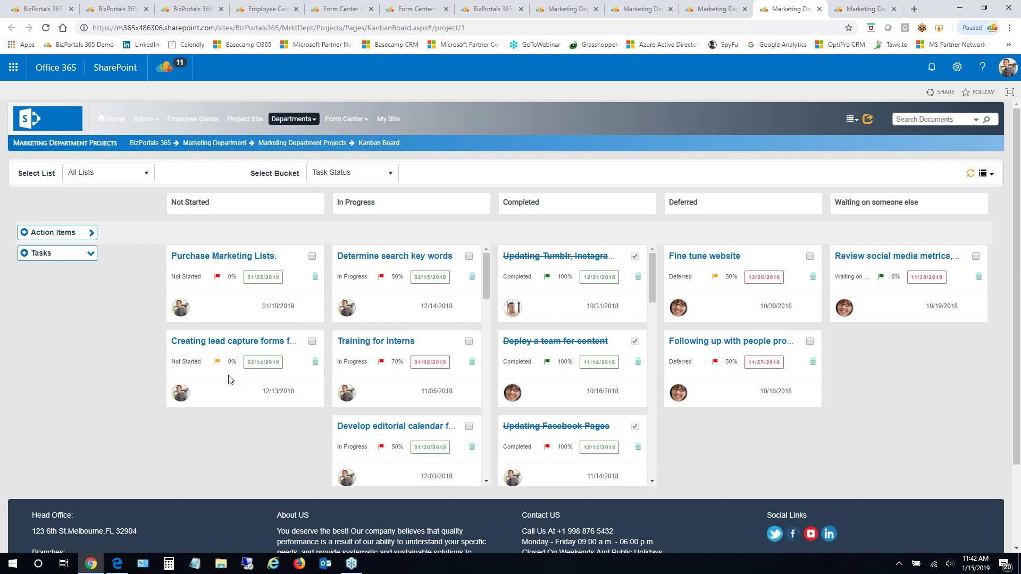
drag(244, 291, 372, 341)
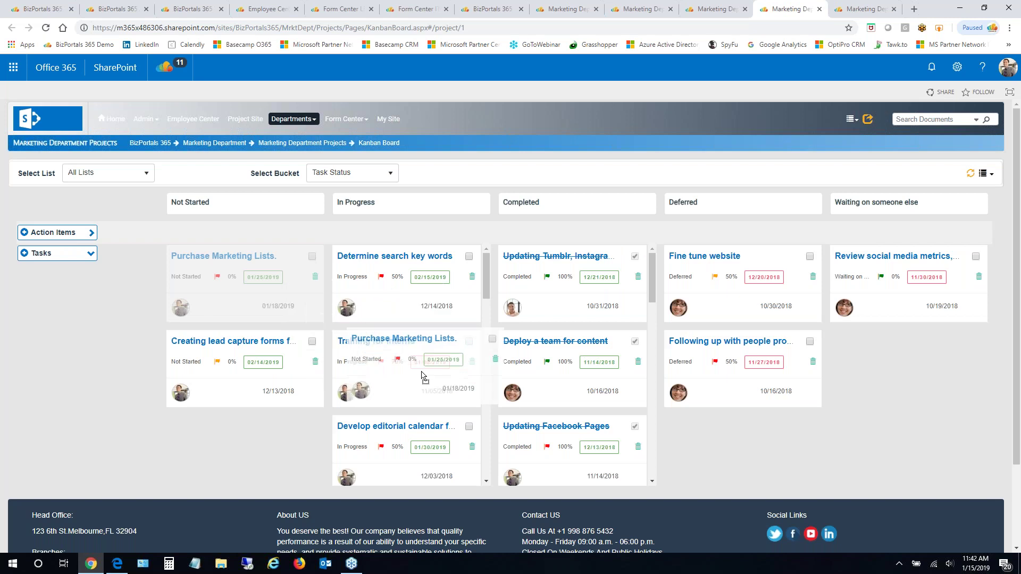
mouse_move(573, 293)
mouse_down()
mouse_move(381, 377)
mouse_move(404, 298)
mouse_move(604, 392)
mouse_move(585, 298)
mouse_up()
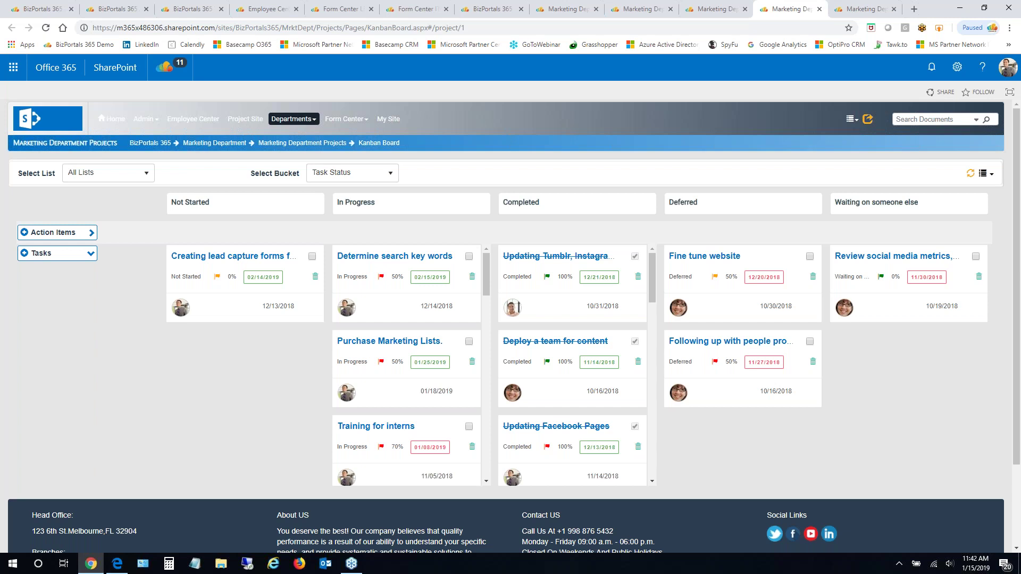
Return to the project detail page and review the documents and library choices in its Library Viewer
click(710, 5)
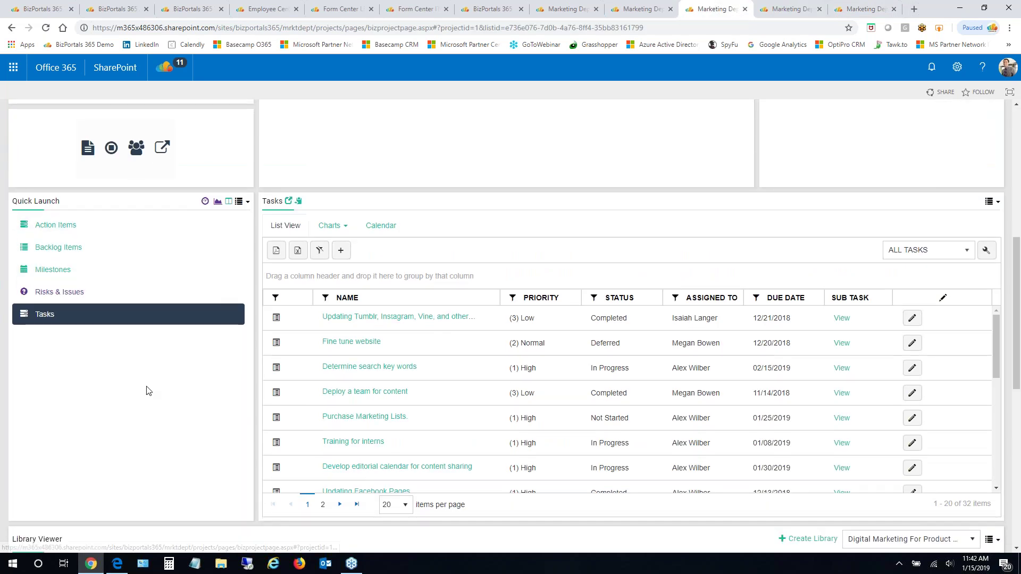
scroll(149, 393, down, 5)
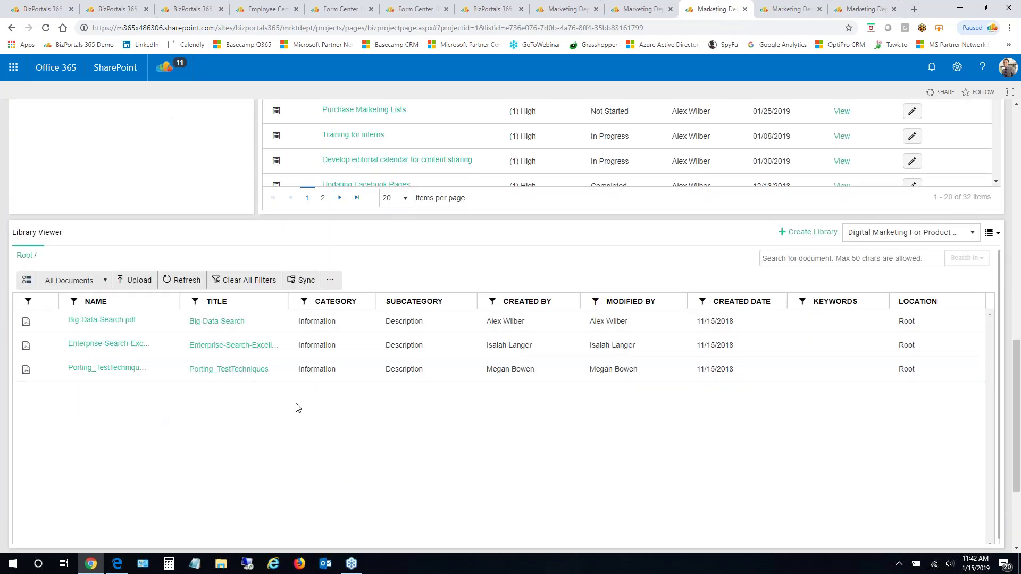
click(884, 234)
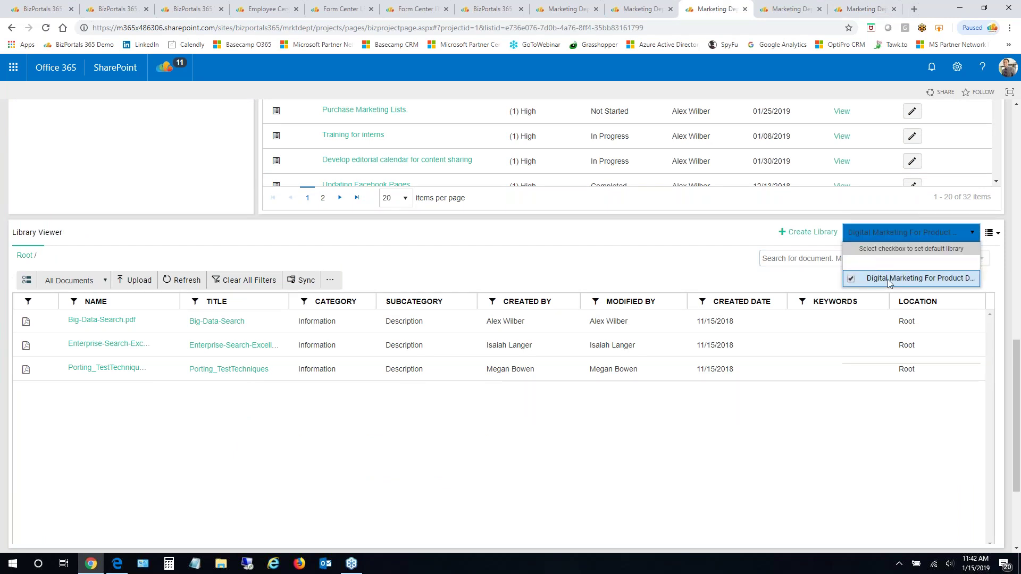
click(536, 255)
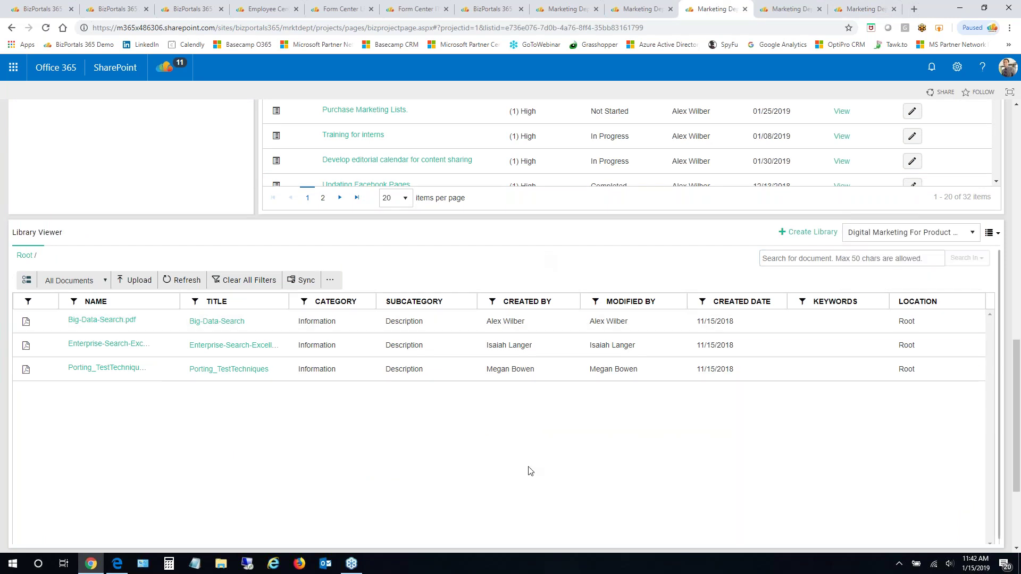
scroll(533, 426, up, 10)
scroll(527, 406, up, 3)
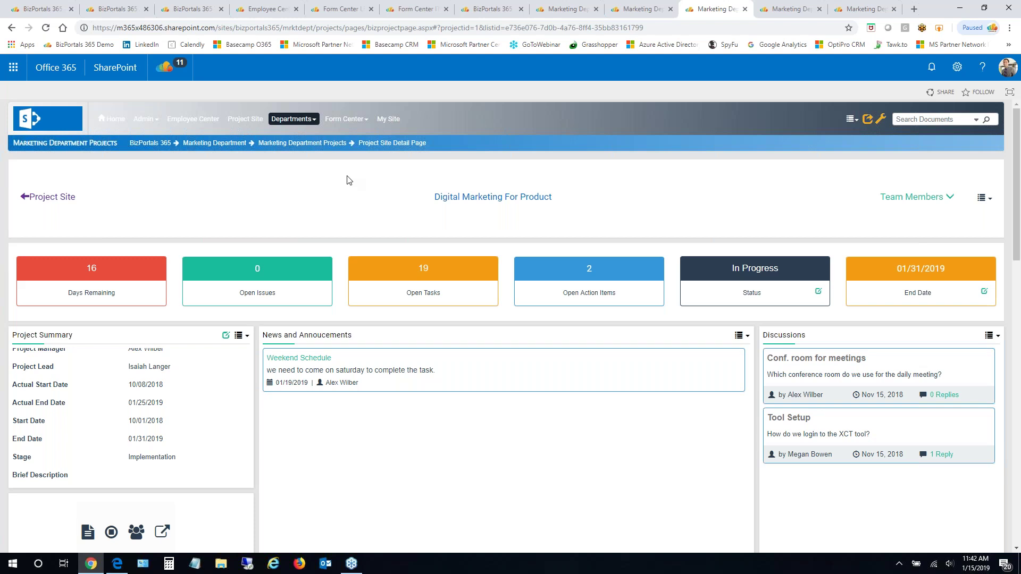
Go to My Site and look through the My Projects, My Documents and My Tasks views
click(390, 124)
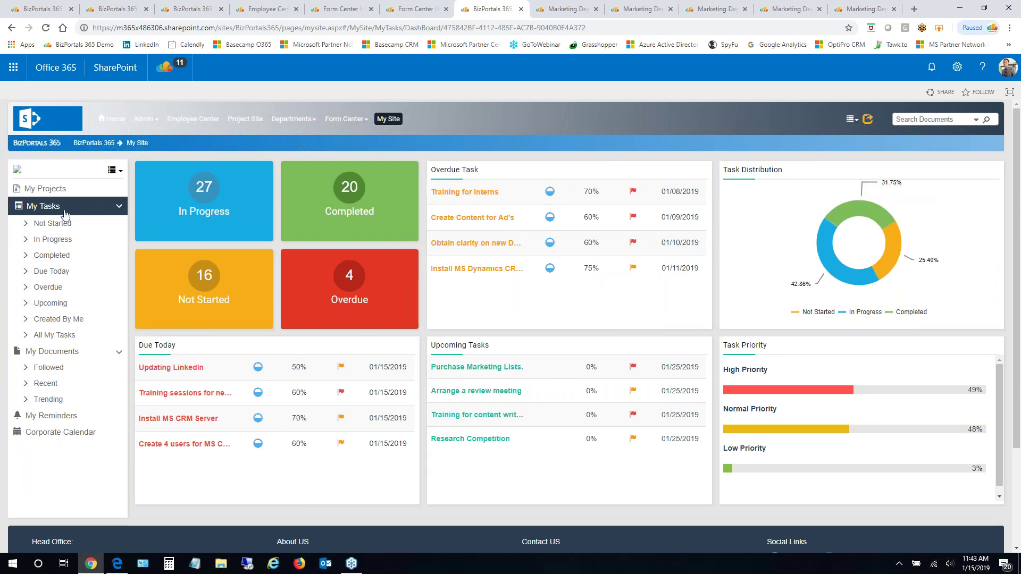
click(39, 190)
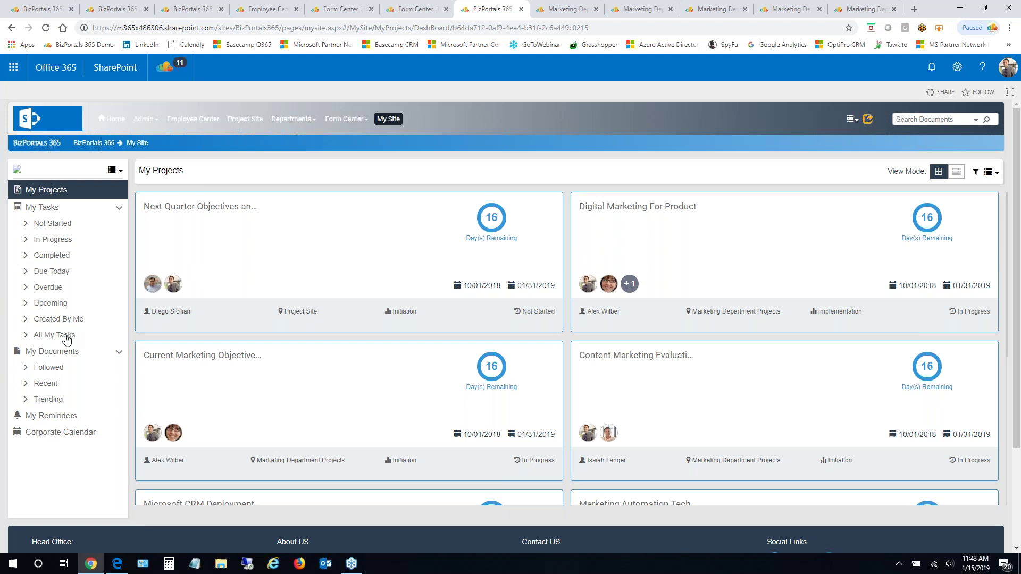
click(56, 352)
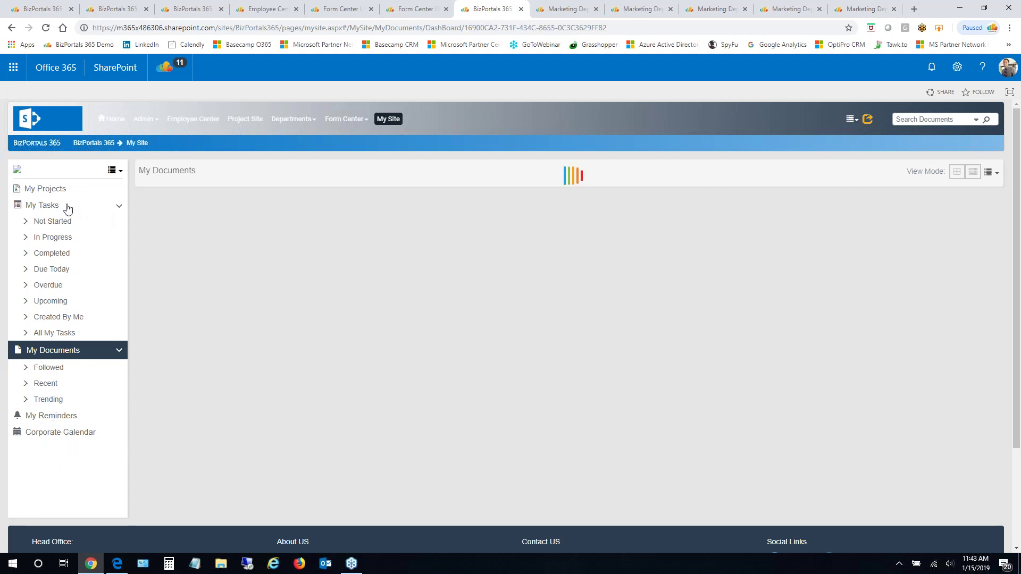
click(46, 207)
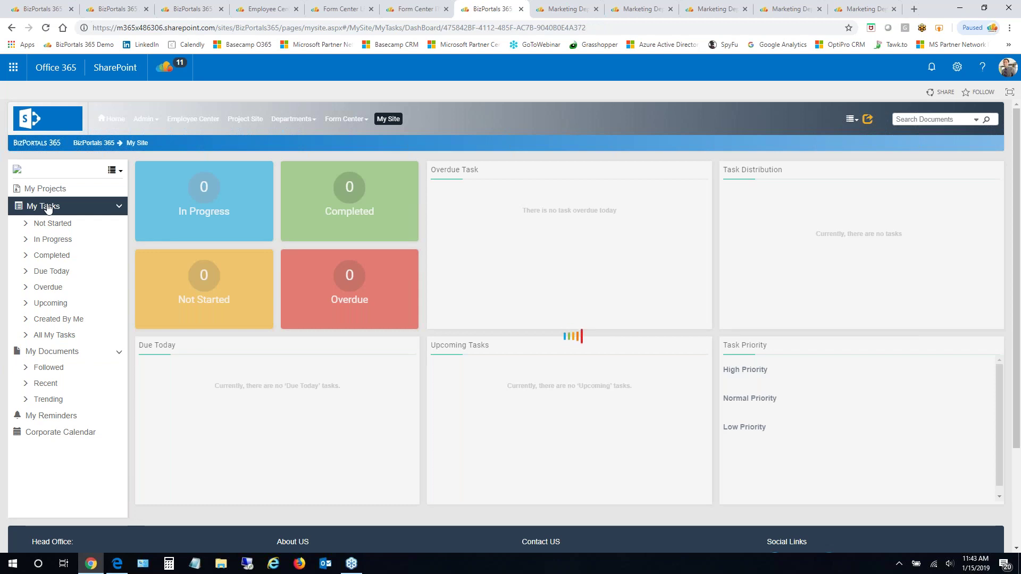